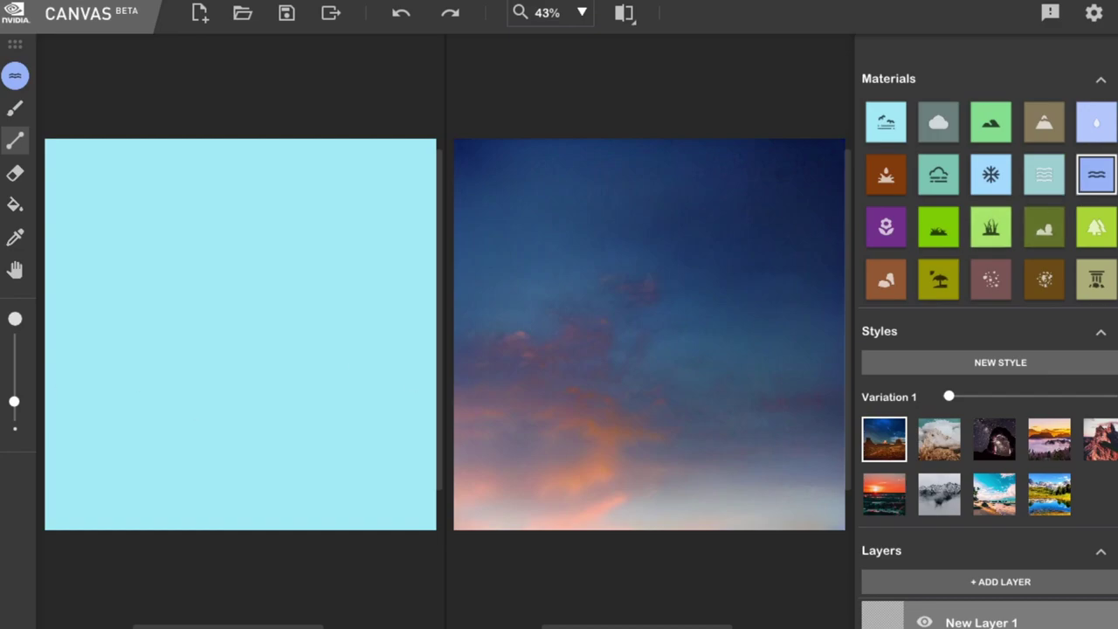
- Draw a straight sea line across the canvas about a third of the way up and fill the area below with sea
{"action": "left_click_drag", "start_coordinate": [40, 400], "coordinate": [441, 402]}
{"action": "left_click", "coordinate": [15, 205]}
{"action": "left_click", "coordinate": [229, 464]}
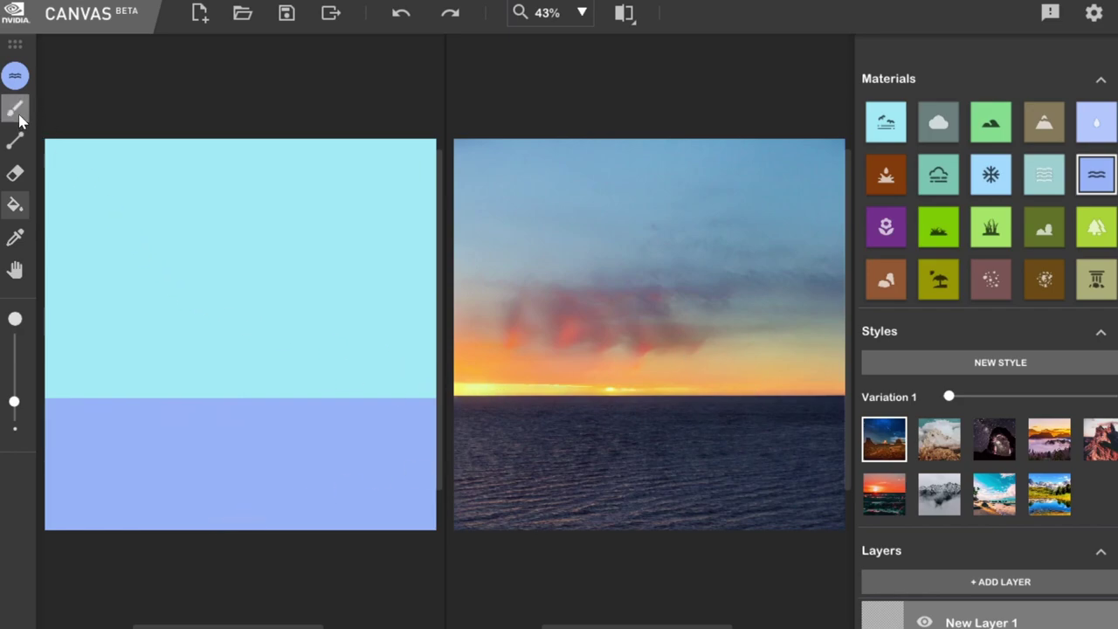
- Brush scattered cloud strokes and small cloud dabs across the sky with the cloud material
{"action": "left_click", "coordinate": [15, 109]}
{"action": "left_click", "coordinate": [938, 121]}
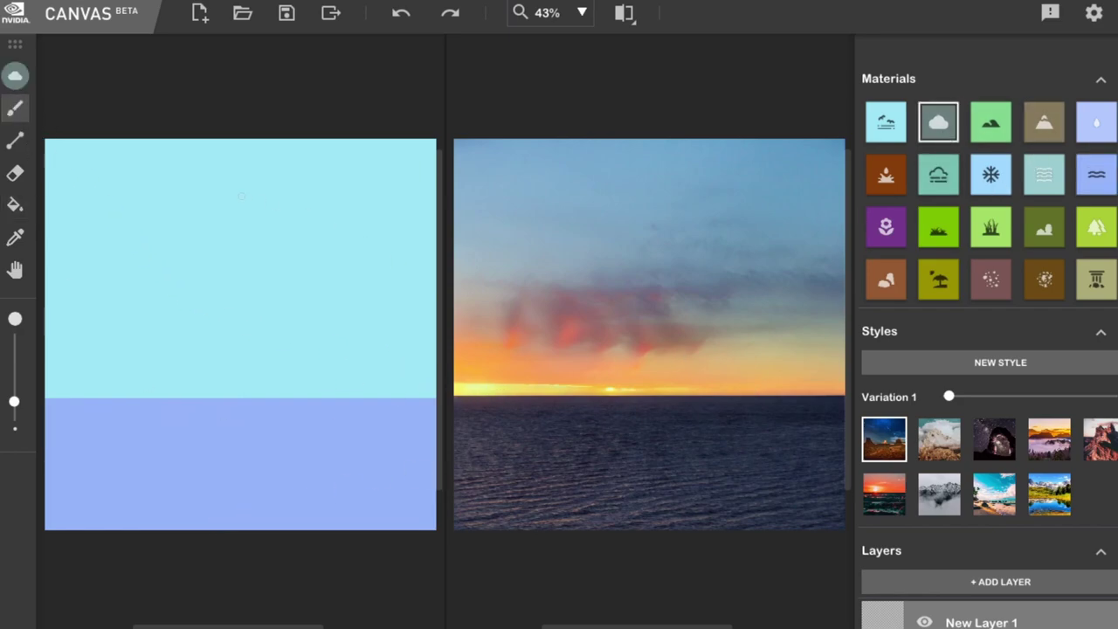
{"action": "mouse_move", "coordinate": [227, 199]}
{"action": "left_mouse_down"}
{"action": "mouse_move", "coordinate": [264, 185]}
{"action": "mouse_move", "coordinate": [314, 207]}
{"action": "mouse_move", "coordinate": [412, 197]}
{"action": "left_mouse_up"}
{"action": "left_click_drag", "start_coordinate": [85, 230], "coordinate": [206, 238]}
{"action": "left_click_drag", "start_coordinate": [284, 261], "coordinate": [367, 258]}
{"action": "left_click_drag", "start_coordinate": [66, 315], "coordinate": [110, 320]}
{"action": "left_click", "coordinate": [193, 302]}
{"action": "left_click", "coordinate": [146, 337]}
{"action": "left_click_drag", "start_coordinate": [297, 329], "coordinate": [370, 328]}
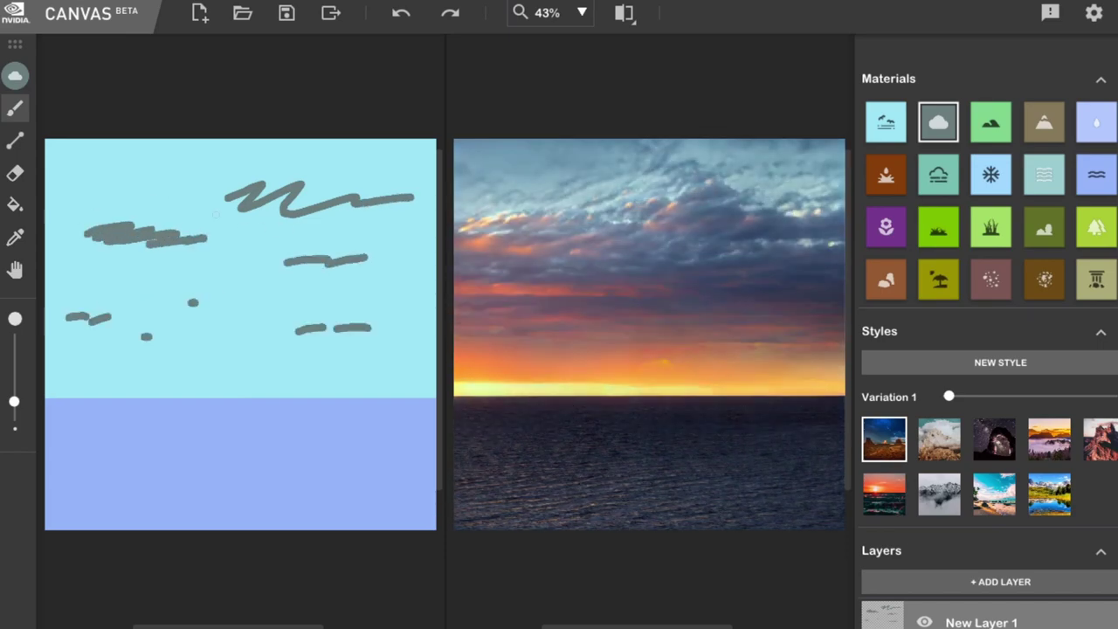
- Thicken the two large clouds, dot small clouds along the horizon, and paint a dense cloud bank in the sky's upper-left corner
{"action": "mouse_move", "coordinate": [113, 219]}
{"action": "left_mouse_down"}
{"action": "mouse_move", "coordinate": [48, 229]}
{"action": "mouse_move", "coordinate": [158, 222]}
{"action": "left_mouse_up"}
{"action": "mouse_move", "coordinate": [232, 186]}
{"action": "left_mouse_down"}
{"action": "mouse_move", "coordinate": [309, 200]}
{"action": "mouse_move", "coordinate": [349, 184]}
{"action": "mouse_move", "coordinate": [384, 194]}
{"action": "left_mouse_up"}
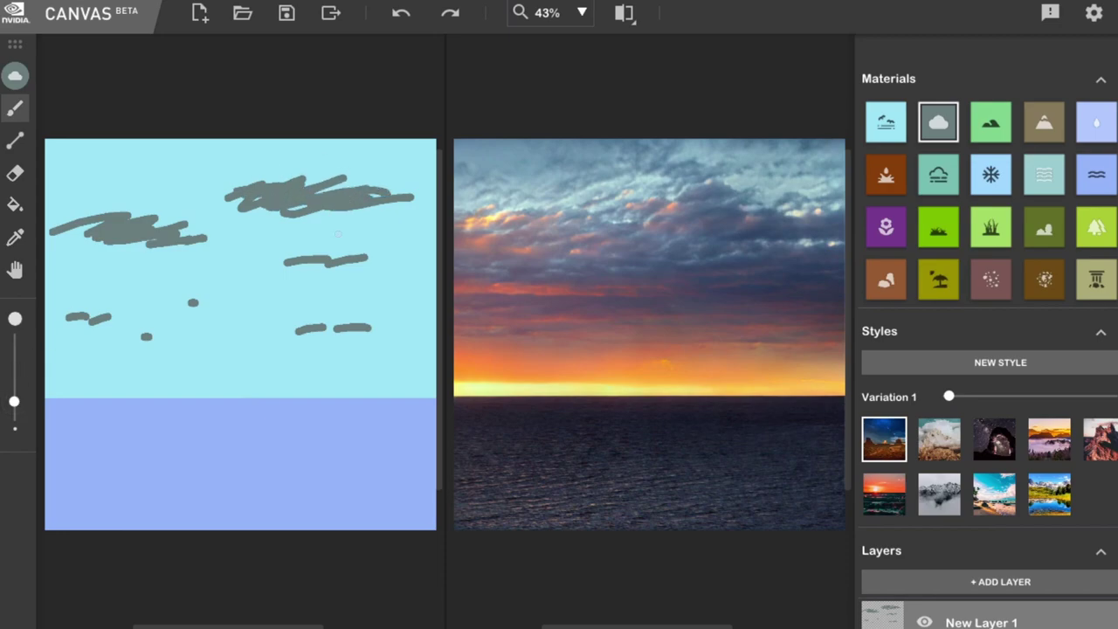
{"action": "left_click", "coordinate": [84, 378]}
{"action": "left_click", "coordinate": [181, 384]}
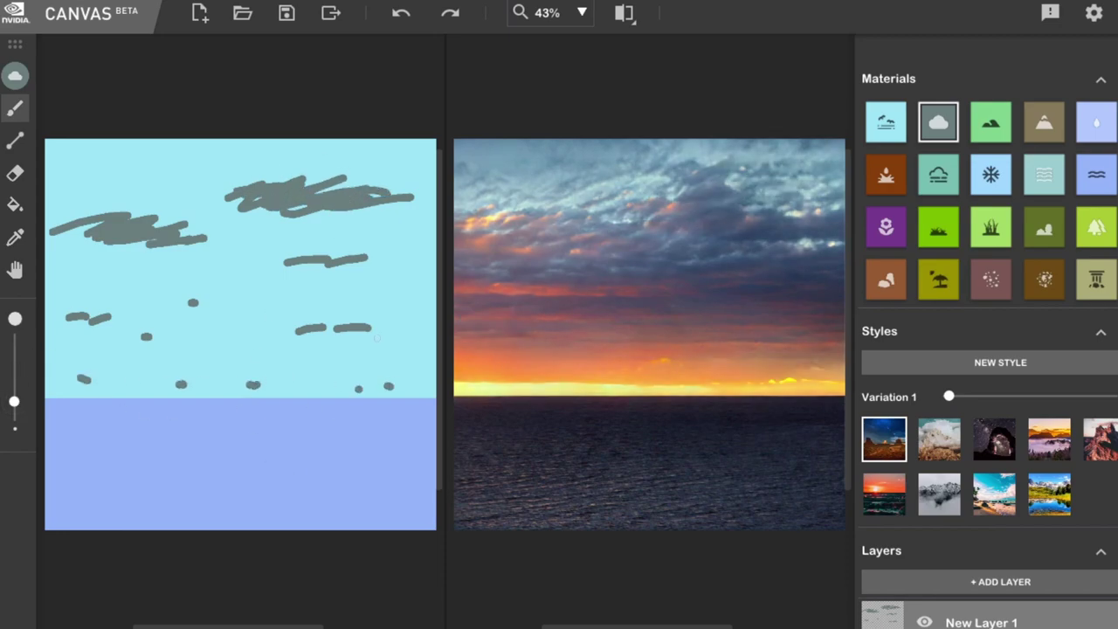
{"action": "mouse_move", "coordinate": [181, 131]}
{"action": "left_mouse_down"}
{"action": "mouse_move", "coordinate": [68, 137]}
{"action": "mouse_move", "coordinate": [35, 154]}
{"action": "mouse_move", "coordinate": [51, 182]}
{"action": "left_mouse_up"}
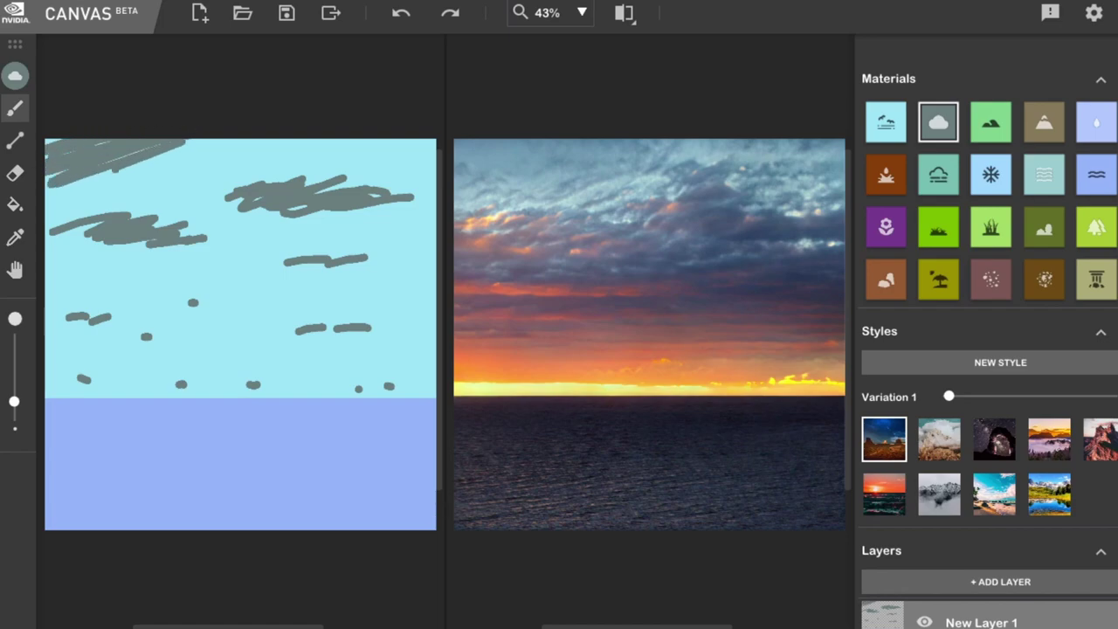
{"action": "mouse_move", "coordinate": [117, 168]}
{"action": "left_mouse_down"}
{"action": "mouse_move", "coordinate": [220, 161]}
{"action": "mouse_move", "coordinate": [164, 154]}
{"action": "left_mouse_up"}
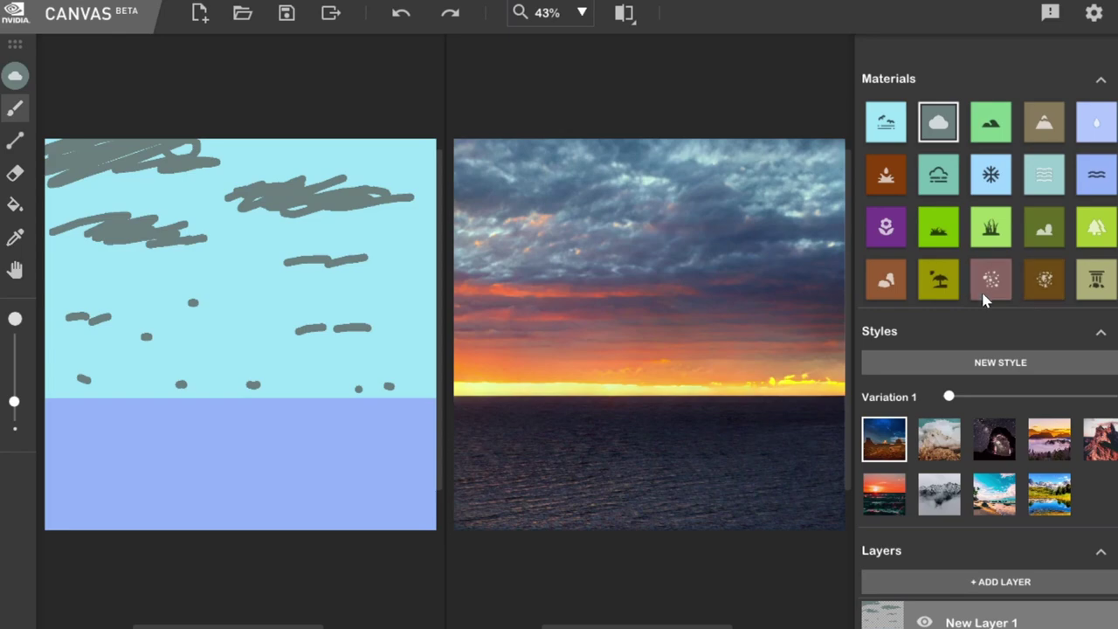
- With a larger brush, paint a curved sand shoreline and a gravel beach in the lower-right part of the canvas
{"action": "left_click", "coordinate": [886, 280]}
{"action": "left_click", "coordinate": [940, 294]}
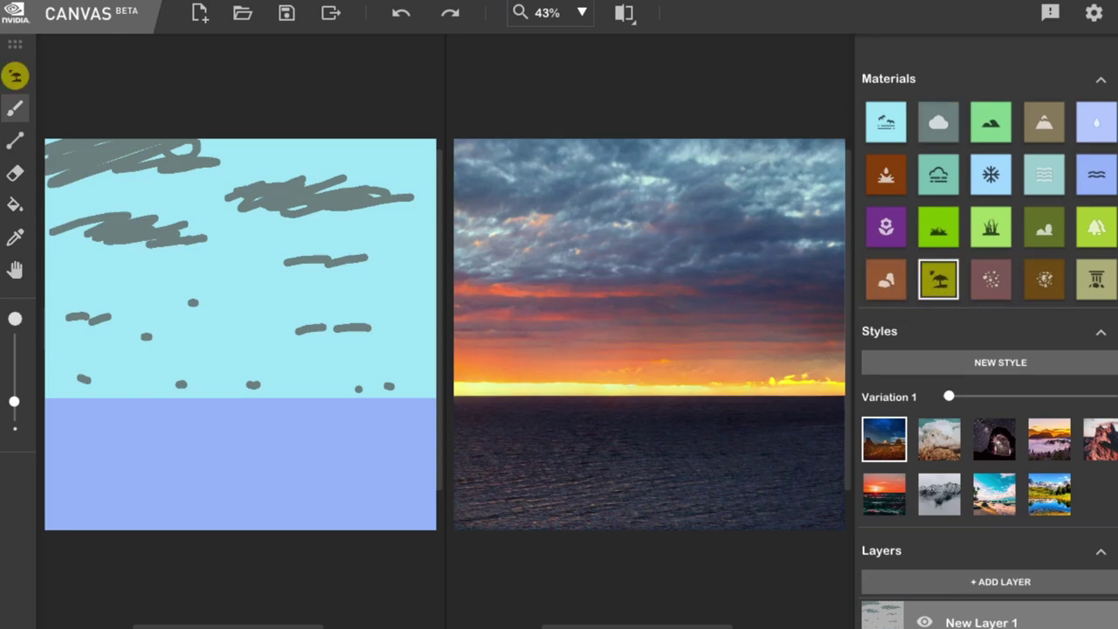
{"action": "left_click_drag", "start_coordinate": [14, 401], "coordinate": [14, 358]}
{"action": "mouse_move", "coordinate": [87, 517]}
{"action": "left_mouse_down"}
{"action": "mouse_move", "coordinate": [175, 460]}
{"action": "mouse_move", "coordinate": [249, 449]}
{"action": "left_mouse_up"}
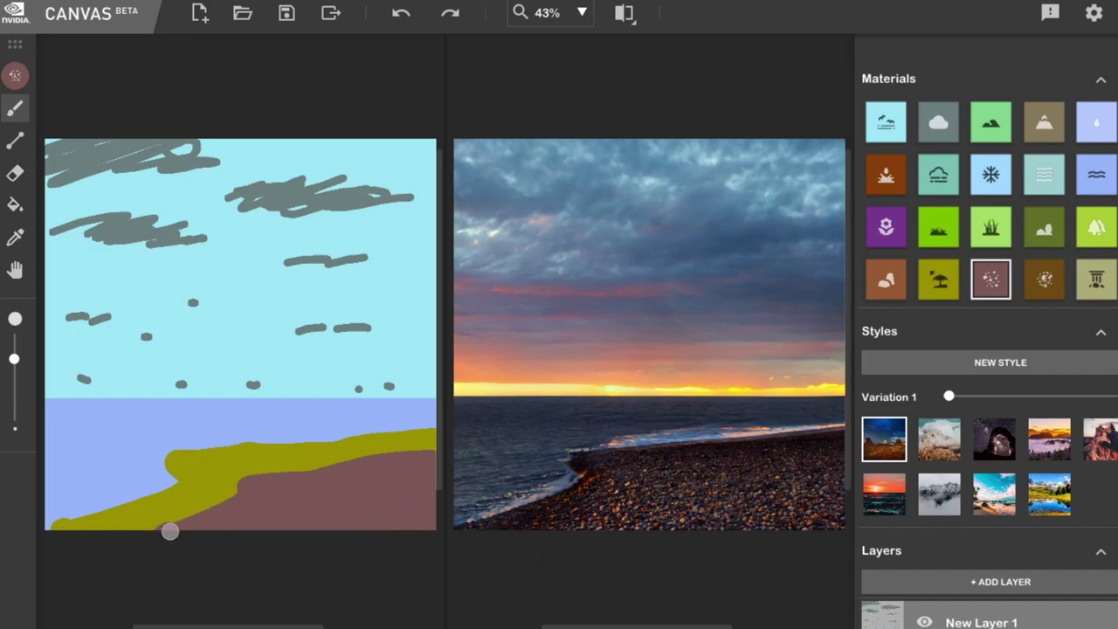
- Dab four grass patches diagonally across the gravel beach with the bright green grass material
{"action": "left_click", "coordinate": [938, 229]}
{"action": "left_click", "coordinate": [251, 519]}
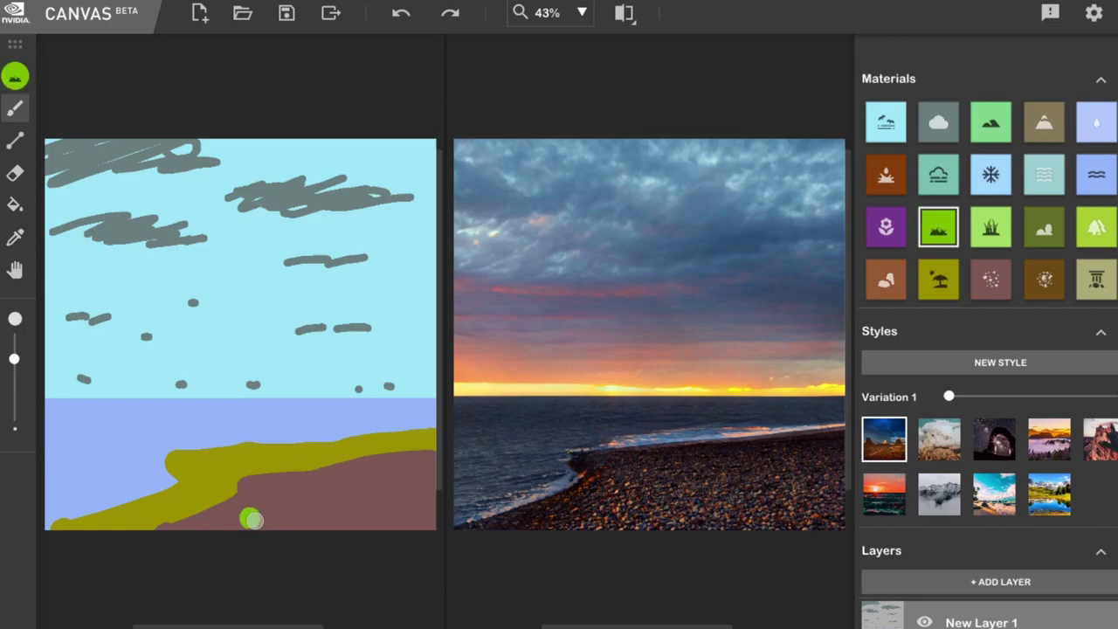
{"action": "left_click_drag", "start_coordinate": [312, 485], "coordinate": [313, 500]}
{"action": "left_click", "coordinate": [352, 484]}
{"action": "left_click_drag", "start_coordinate": [404, 442], "coordinate": [404, 467]}
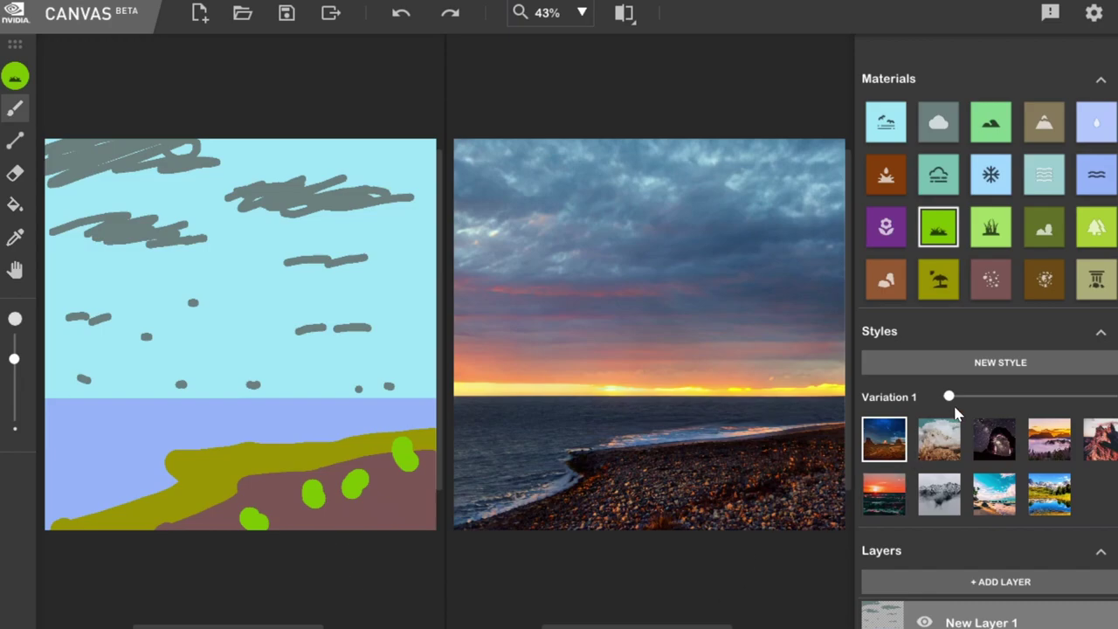
- Set the style variation to 6 and apply the style showing a pale, cloud-covered mountain
{"action": "left_click_drag", "start_coordinate": [950, 397], "coordinate": [1039, 396]}
{"action": "left_click", "coordinate": [932, 455]}
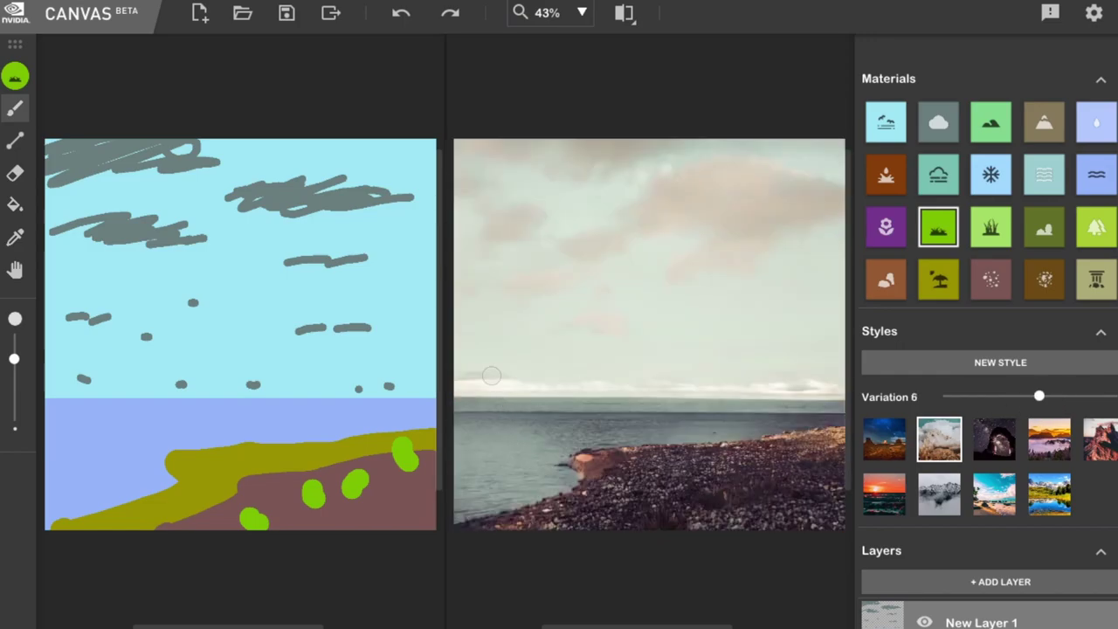
- Paint a mountain-material outcrop on the horizon, with a tall stack and a lower ridge reaching the right edge
{"action": "left_click", "coordinate": [1044, 122]}
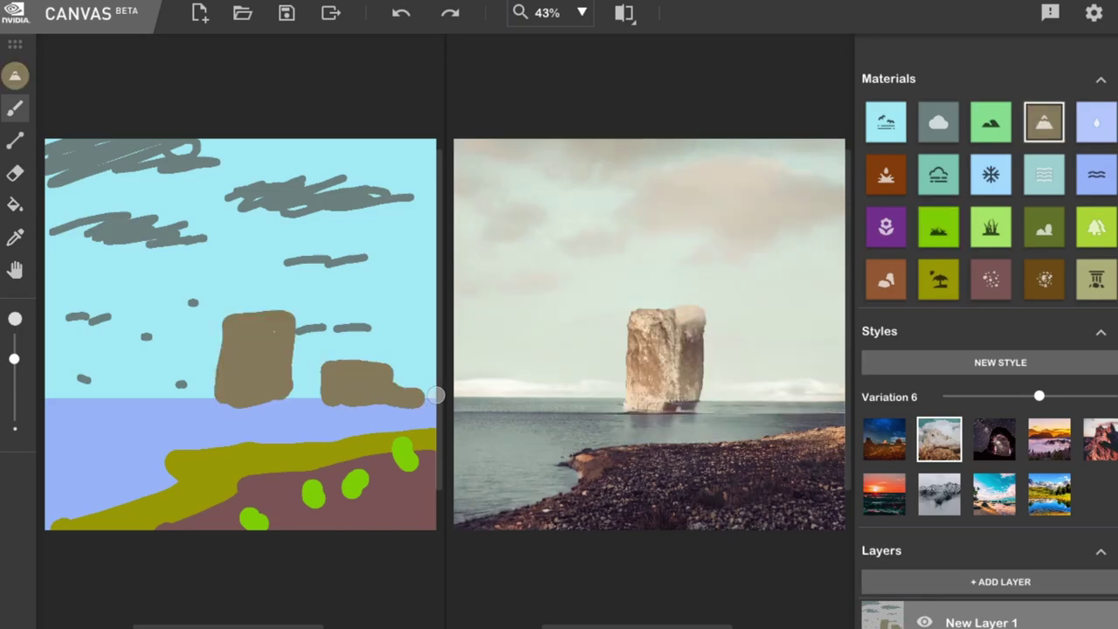
{"action": "mouse_move", "coordinate": [435, 394]}
{"action": "left_mouse_down"}
{"action": "mouse_move", "coordinate": [267, 400]}
{"action": "mouse_move", "coordinate": [188, 391]}
{"action": "mouse_move", "coordinate": [197, 374]}
{"action": "left_mouse_up"}
{"action": "mouse_move", "coordinate": [257, 319]}
{"action": "left_mouse_down"}
{"action": "mouse_move", "coordinate": [258, 275]}
{"action": "mouse_move", "coordinate": [280, 319]}
{"action": "mouse_move", "coordinate": [369, 370]}
{"action": "mouse_move", "coordinate": [406, 350]}
{"action": "mouse_move", "coordinate": [427, 371]}
{"action": "left_mouse_up"}
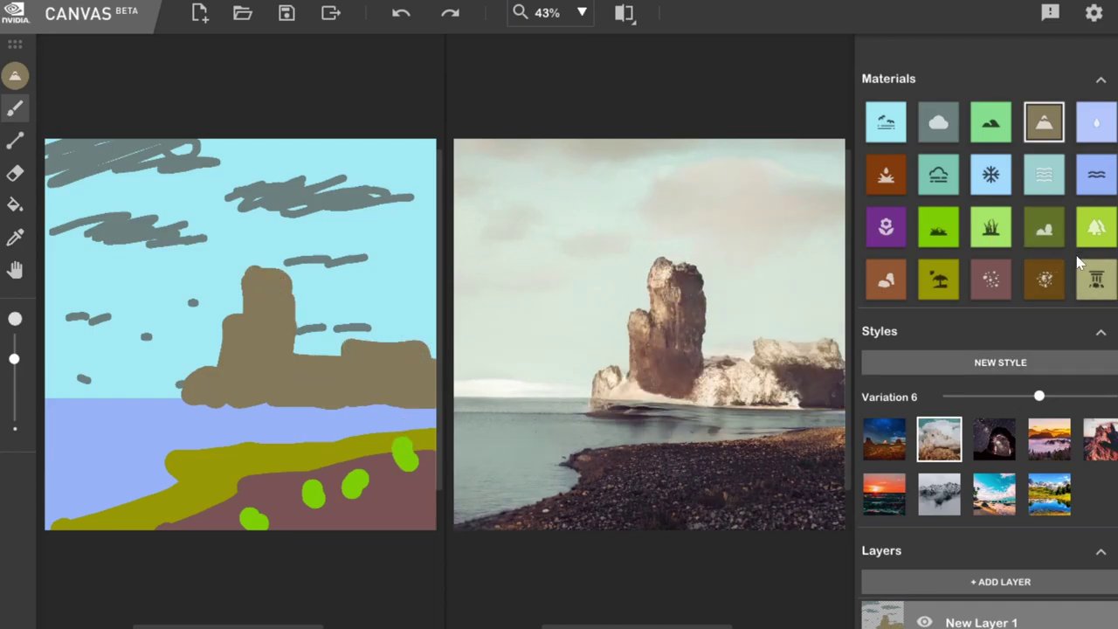
- With a smaller brush, paint short tree strokes on the stack's top, its ledges and the lower ridge
{"action": "left_click", "coordinate": [1095, 237]}
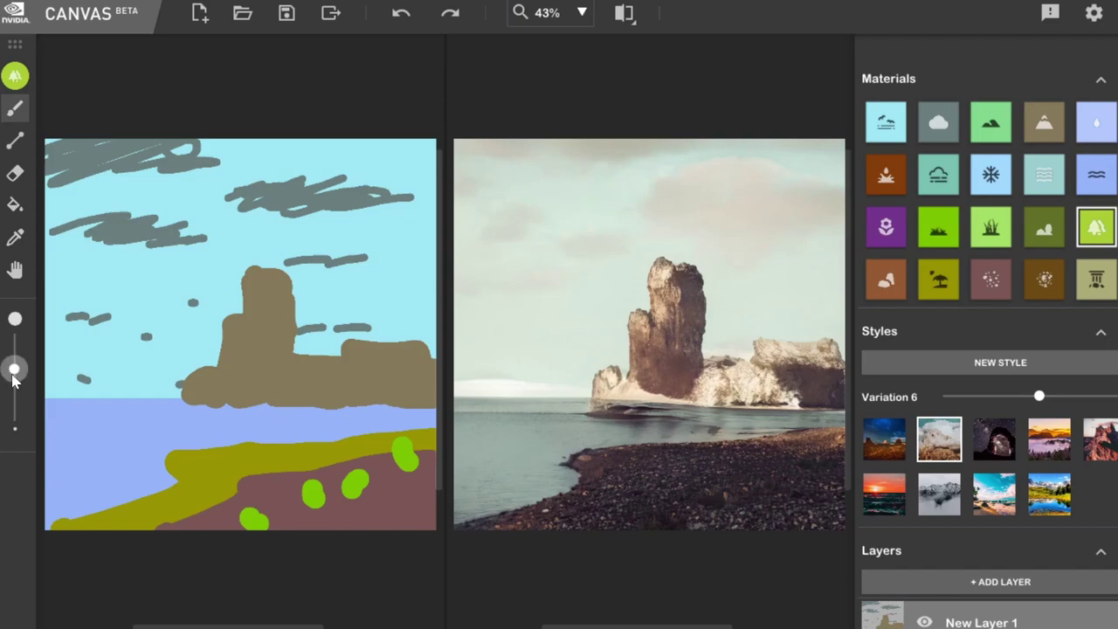
{"action": "left_click_drag", "start_coordinate": [14, 360], "coordinate": [14, 391]}
{"action": "left_click_drag", "start_coordinate": [247, 273], "coordinate": [284, 272]}
{"action": "left_click_drag", "start_coordinate": [227, 321], "coordinate": [275, 321]}
{"action": "mouse_move", "coordinate": [256, 359]}
{"action": "left_mouse_down"}
{"action": "mouse_move", "coordinate": [347, 357]}
{"action": "mouse_move", "coordinate": [429, 383]}
{"action": "left_mouse_up"}
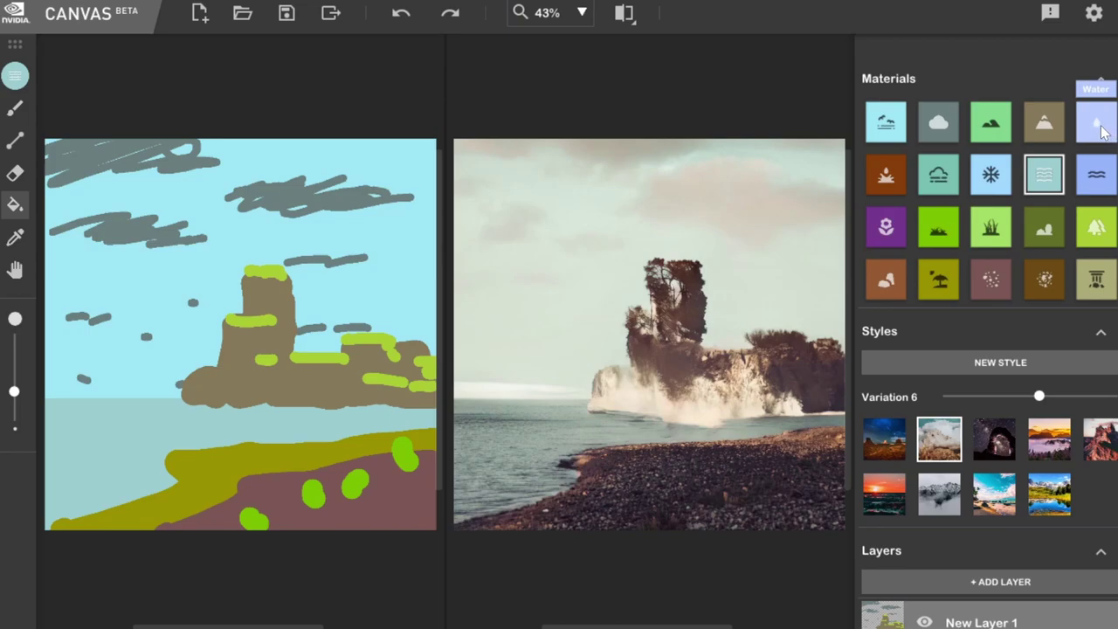
- Brush thin Water strokes along the outcrop's base, up the ridge and across the beach
{"action": "left_click", "coordinate": [15, 107]}
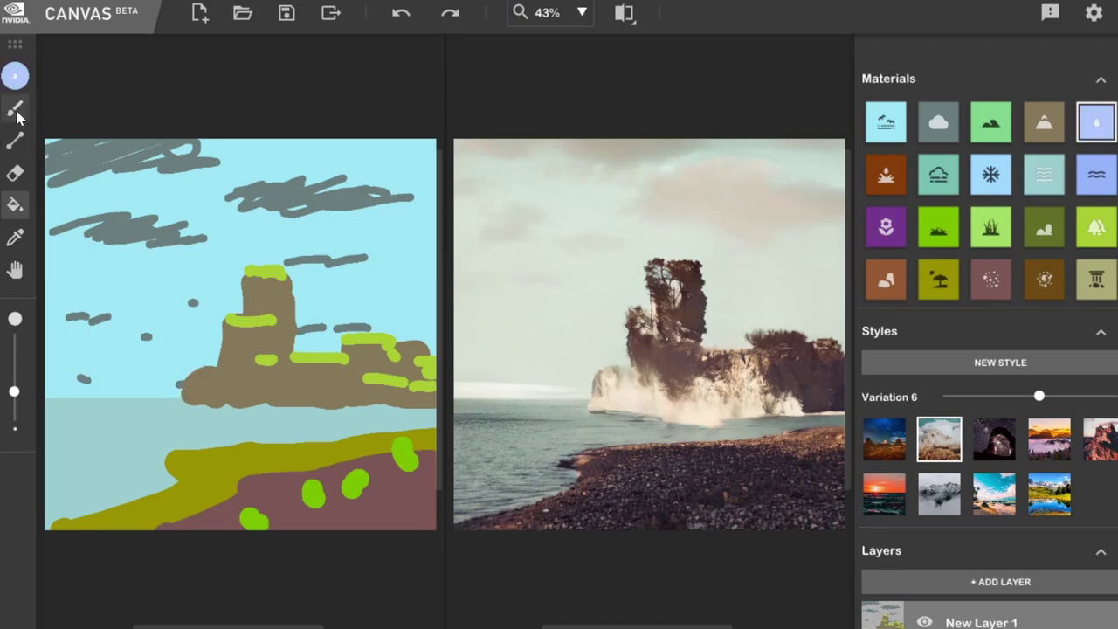
{"action": "left_click_drag", "start_coordinate": [14, 391], "coordinate": [14, 402]}
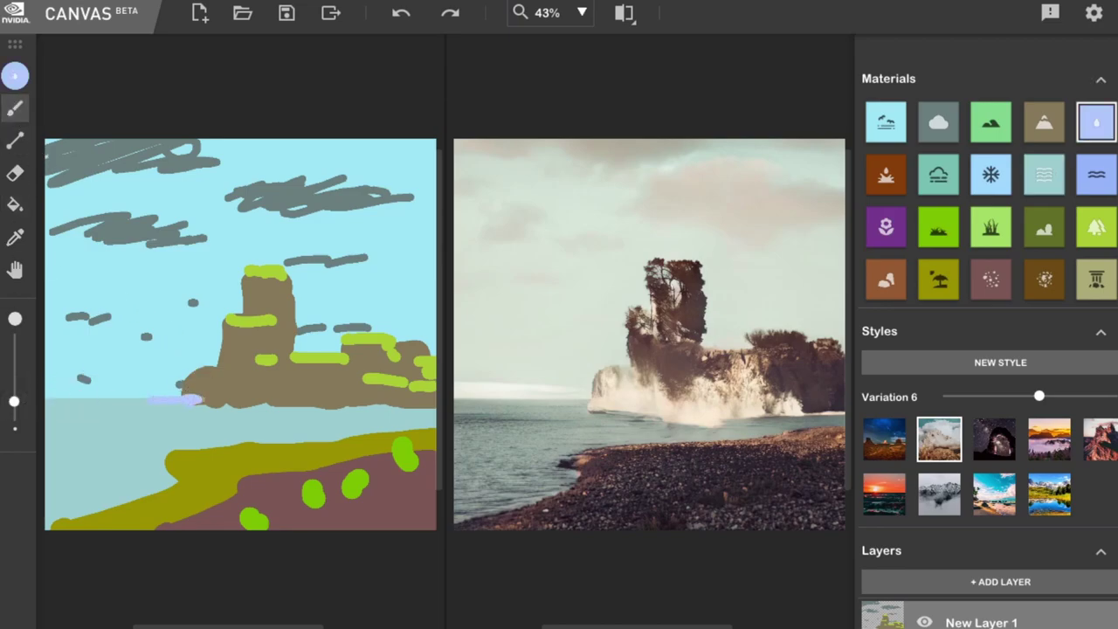
{"action": "mouse_move", "coordinate": [201, 400]}
{"action": "left_mouse_down"}
{"action": "mouse_move", "coordinate": [288, 406]}
{"action": "mouse_move", "coordinate": [319, 383]}
{"action": "left_mouse_up"}
{"action": "left_click_drag", "start_coordinate": [166, 478], "coordinate": [435, 498]}
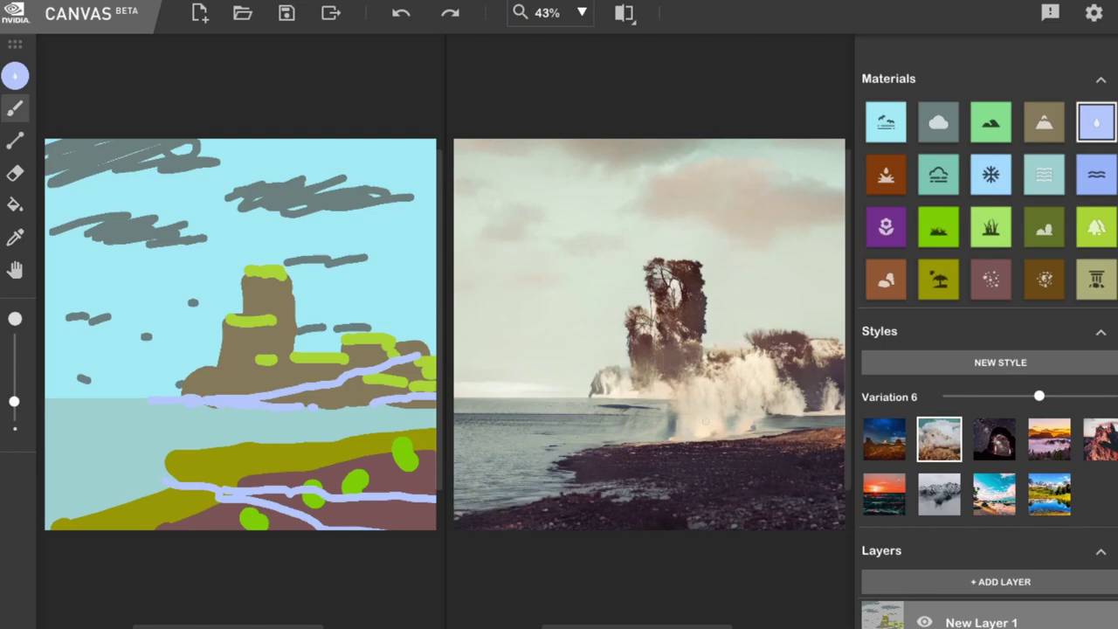
- Set the style variation to 8 and apply the black-and-white misty mountain style
{"action": "left_click_drag", "start_coordinate": [1038, 397], "coordinate": [1075, 397]}
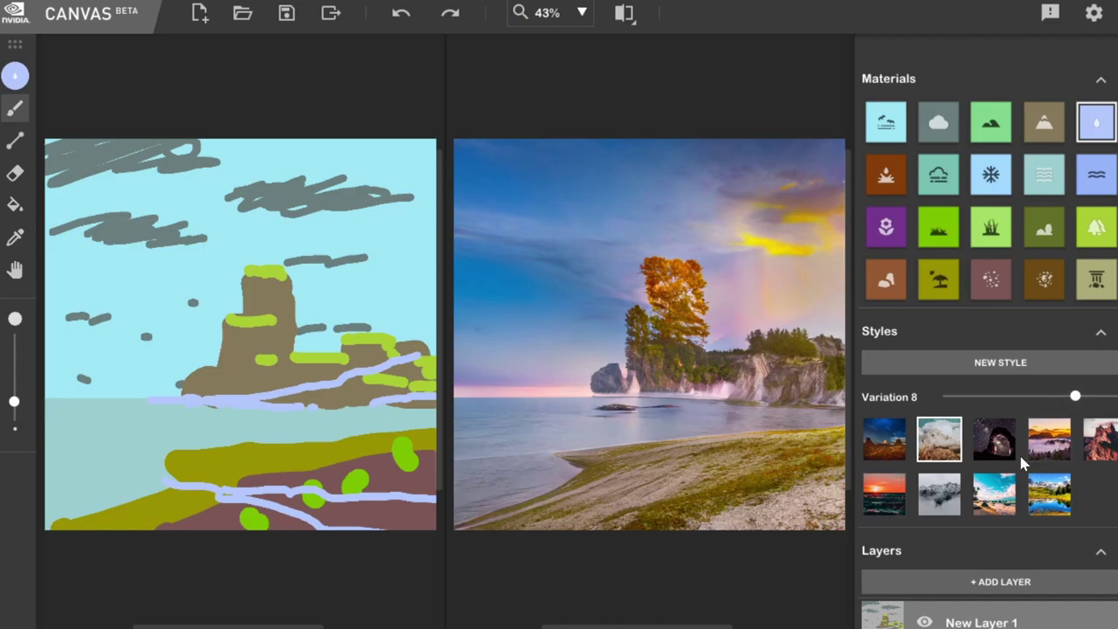
{"action": "left_click", "coordinate": [939, 494]}
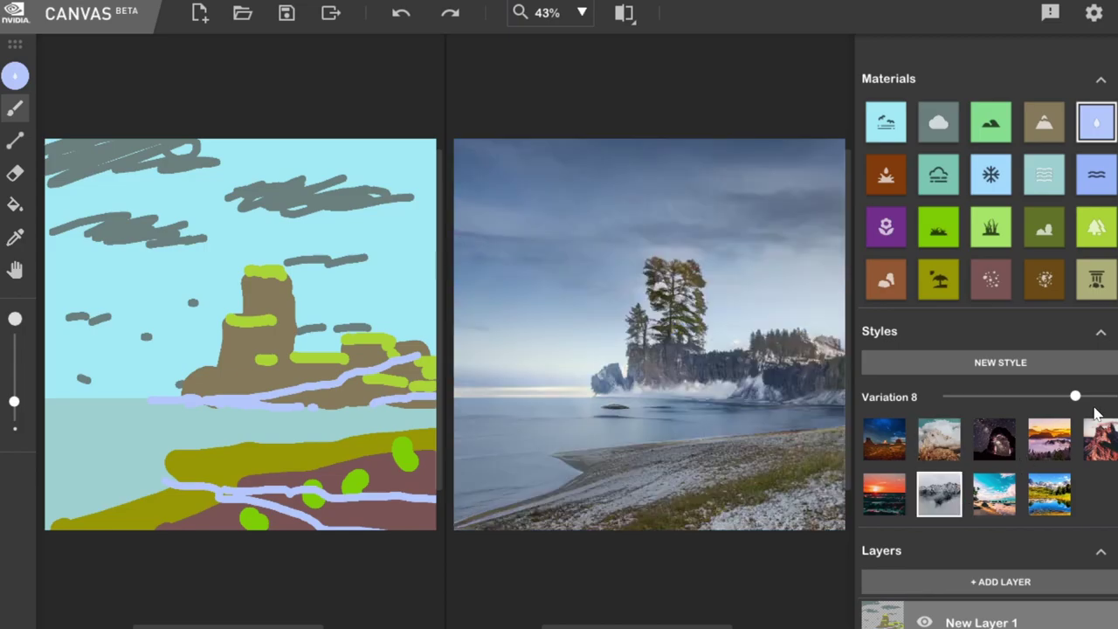
{"action": "mouse_move", "coordinate": [1075, 397]}
{"action": "left_mouse_down"}
{"action": "mouse_move", "coordinate": [1044, 397]}
{"action": "mouse_move", "coordinate": [1091, 397]}
{"action": "mouse_move", "coordinate": [1075, 398]}
{"action": "left_mouse_up"}
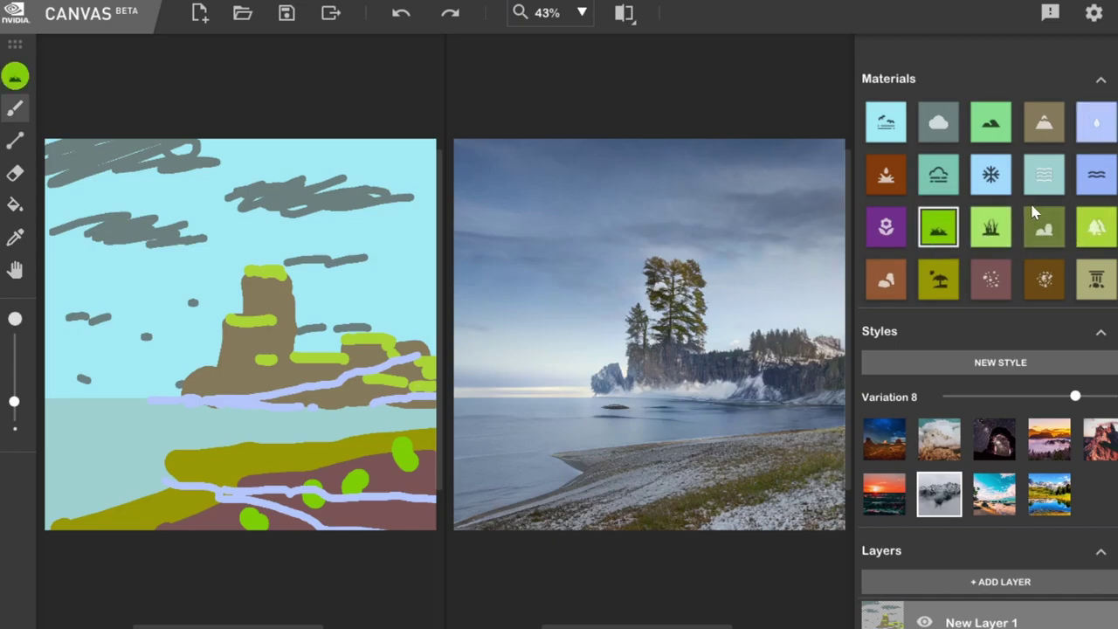
- Paint hill-material patches around the stack's top and ledges with a slightly larger brush, and reapply the cloud-covered mountain style
{"action": "left_click", "coordinate": [990, 122]}
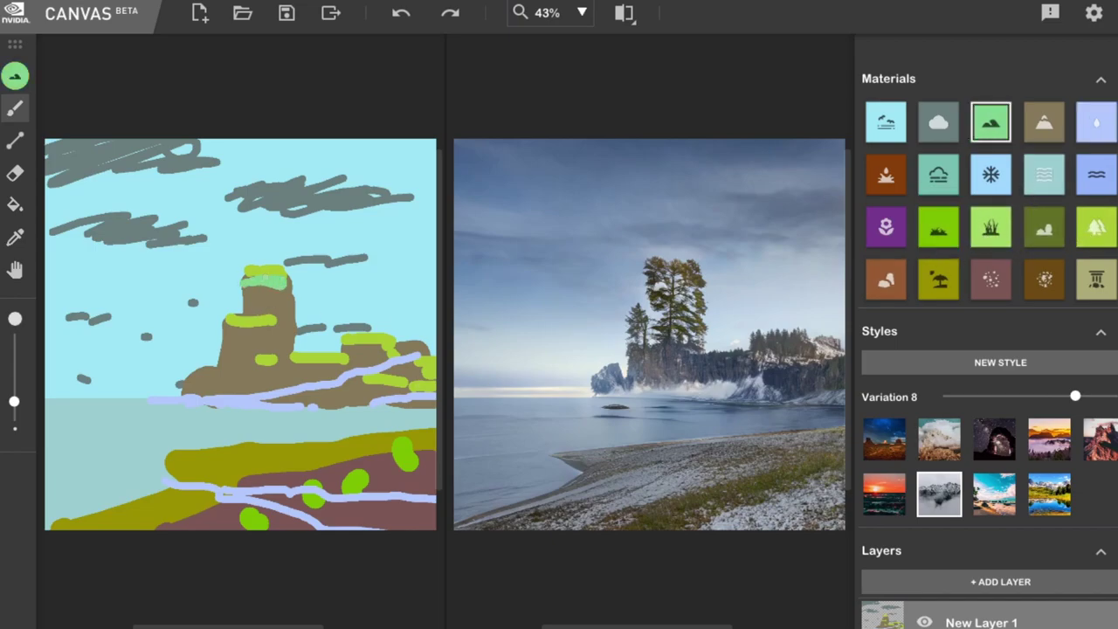
{"action": "left_click_drag", "start_coordinate": [14, 401], "coordinate": [13, 381]}
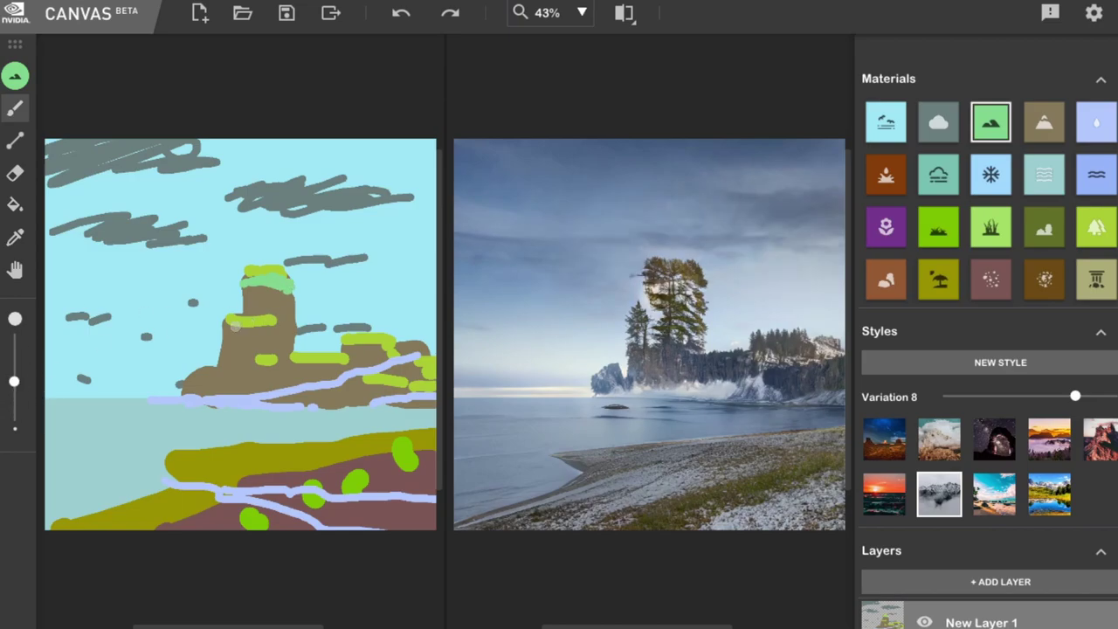
{"action": "mouse_move", "coordinate": [222, 335]}
{"action": "left_mouse_down"}
{"action": "mouse_move", "coordinate": [266, 329]}
{"action": "mouse_move", "coordinate": [342, 393]}
{"action": "left_mouse_up"}
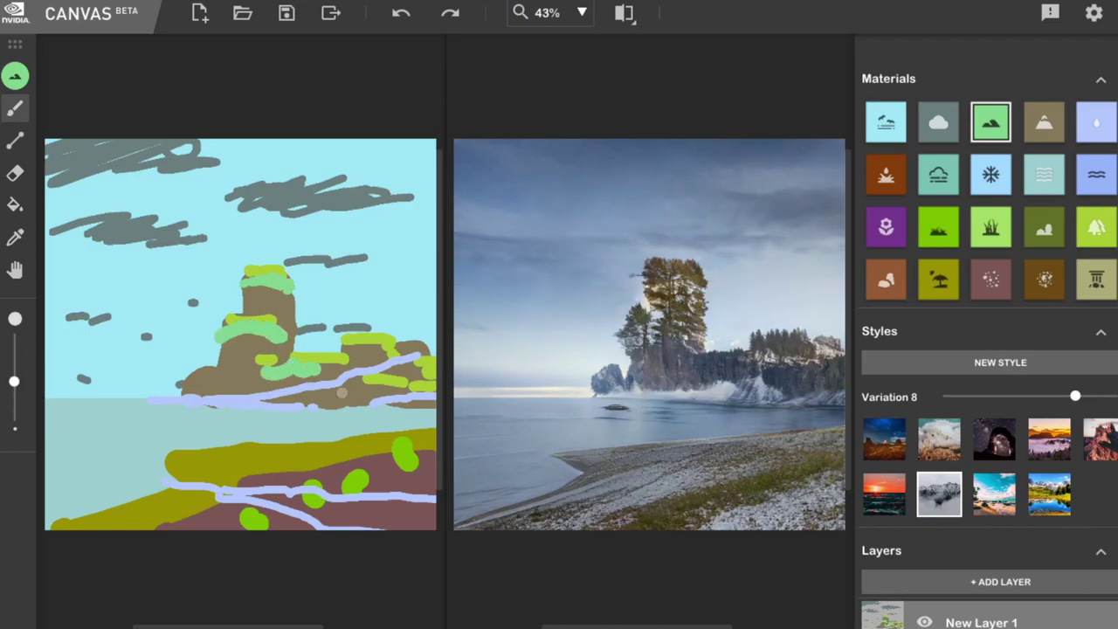
{"action": "mouse_move", "coordinate": [291, 300]}
{"action": "left_mouse_down"}
{"action": "mouse_move", "coordinate": [275, 295]}
{"action": "mouse_move", "coordinate": [287, 281]}
{"action": "mouse_move", "coordinate": [239, 281]}
{"action": "left_mouse_up"}
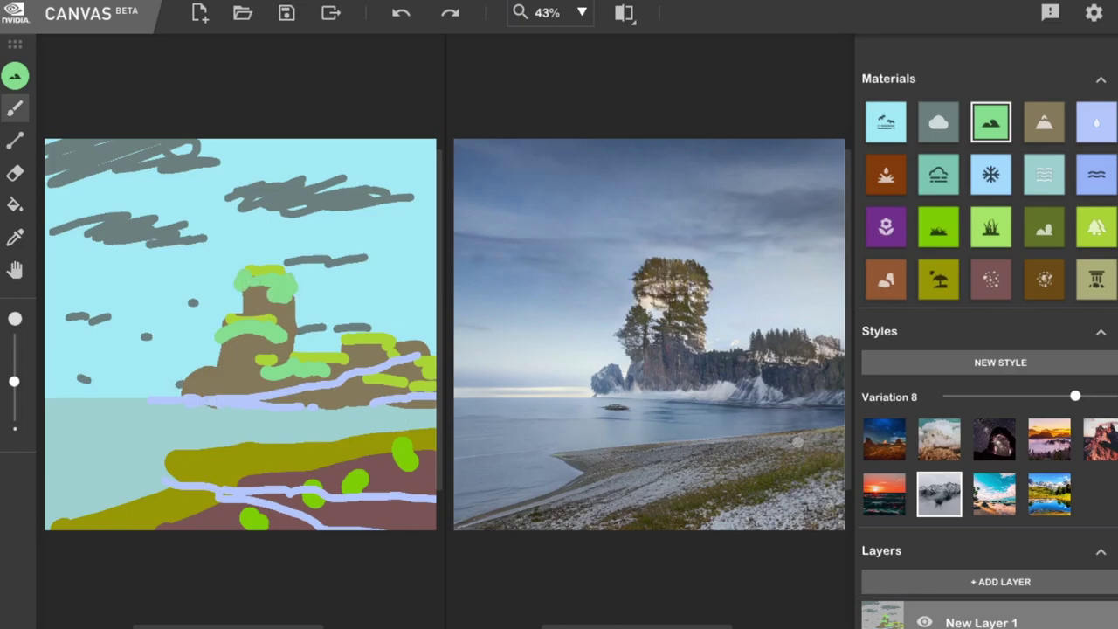
{"action": "left_click", "coordinate": [945, 452]}
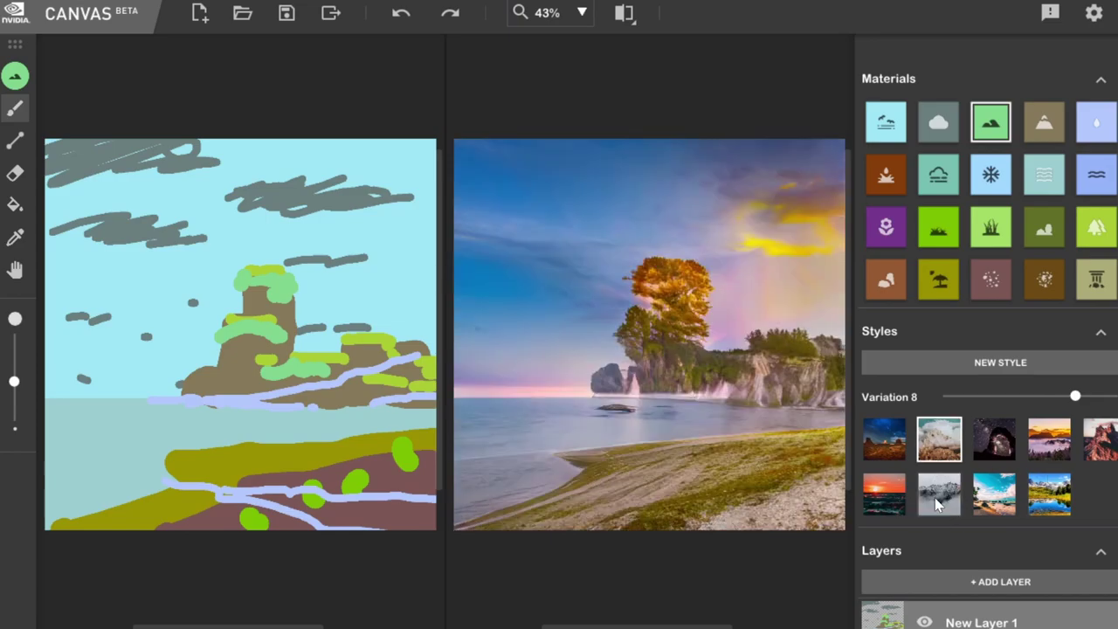
- Start a new image and discard the changes to the current one
{"action": "left_click", "coordinate": [206, 15]}
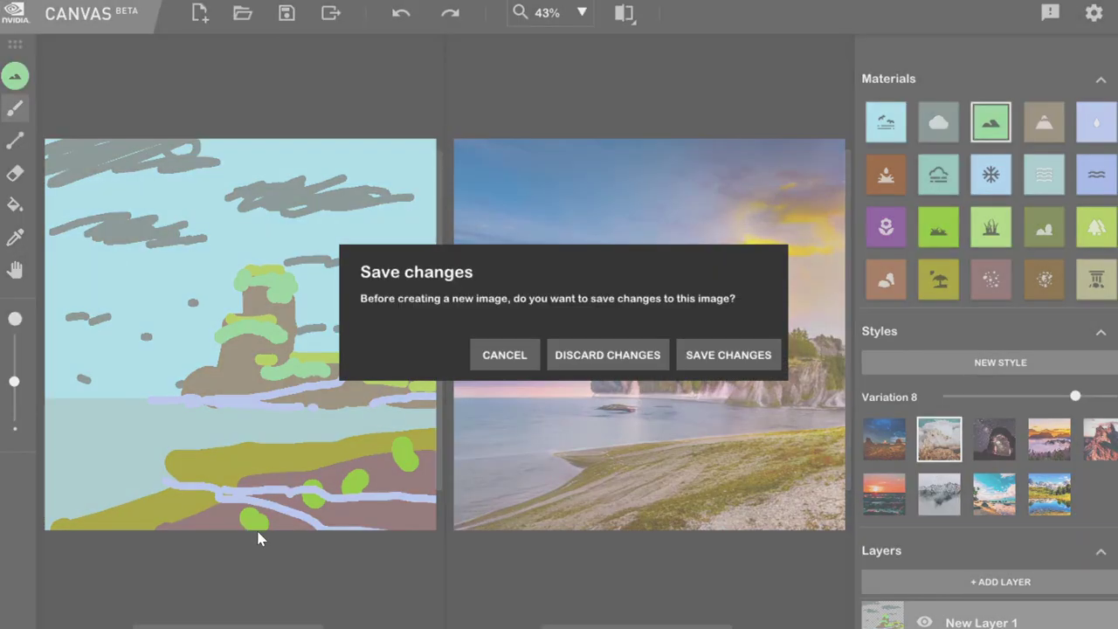
{"action": "left_click", "coordinate": [584, 358]}
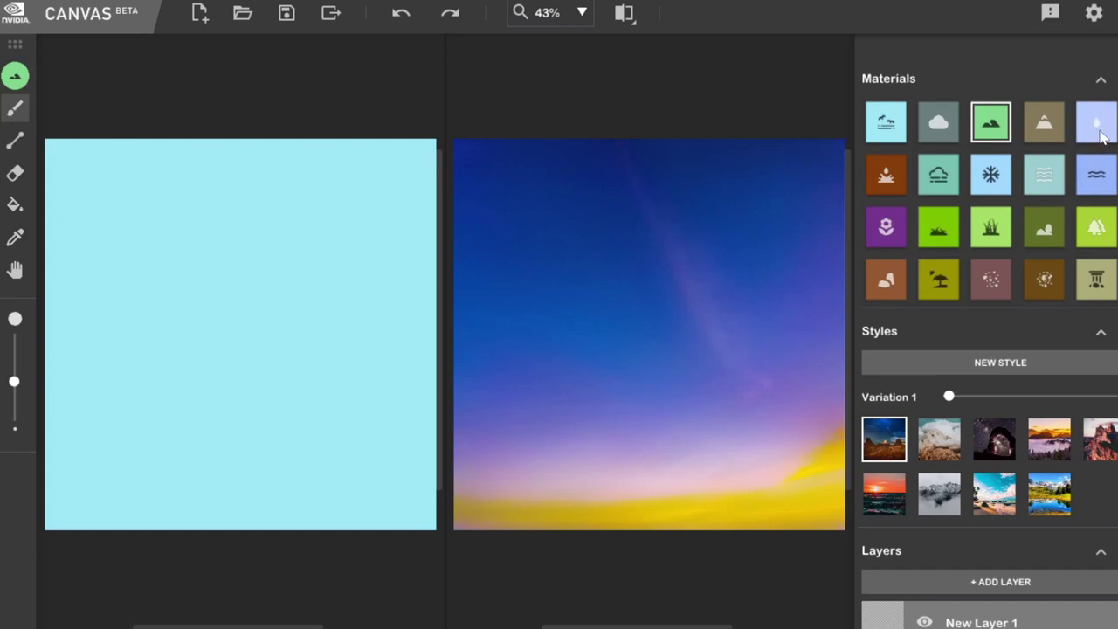
- Draw a thick straight line of river material across the blank canvas as a horizon and fill the area below it
{"action": "left_click", "coordinate": [15, 140]}
{"action": "left_click", "coordinate": [14, 361]}
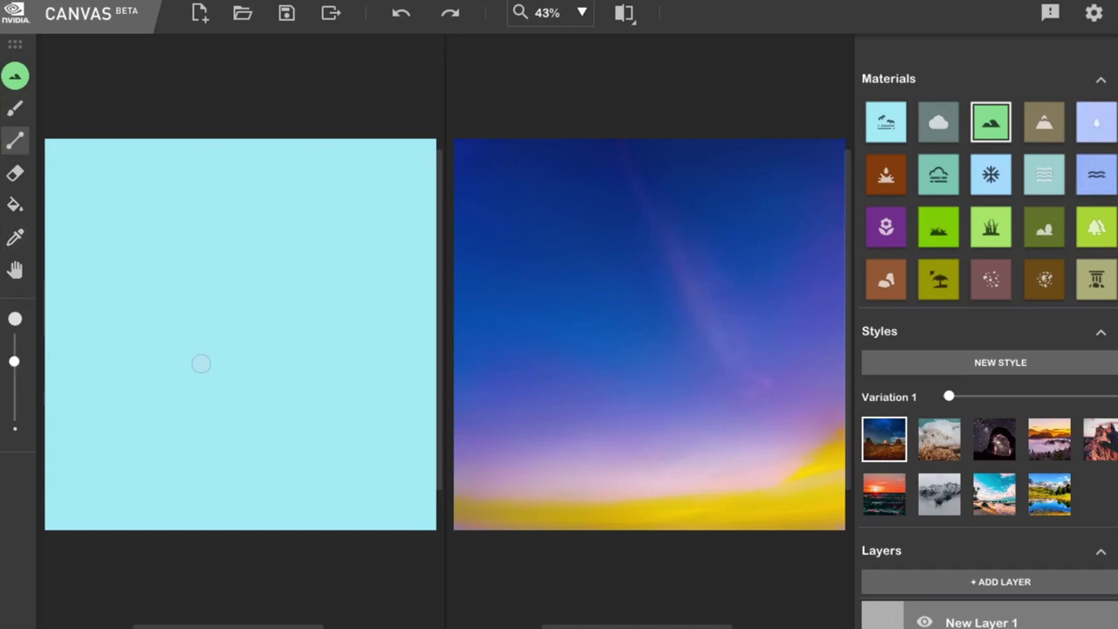
{"action": "left_click", "coordinate": [1044, 175]}
{"action": "left_click_drag", "start_coordinate": [52, 391], "coordinate": [437, 390]}
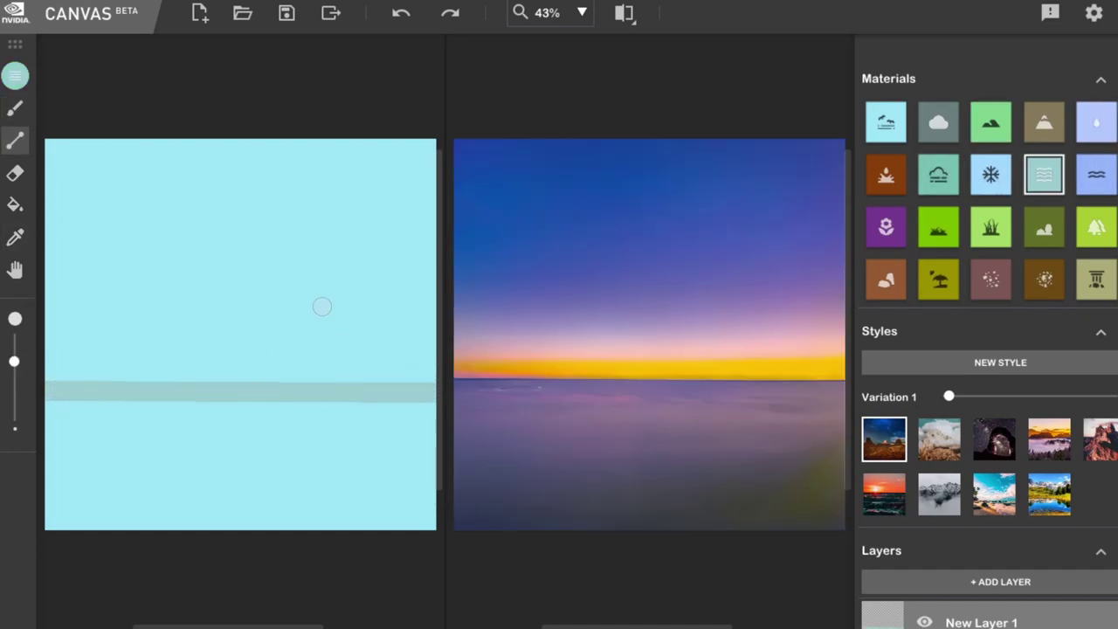
{"action": "left_click", "coordinate": [14, 204]}
{"action": "left_click", "coordinate": [183, 463]}
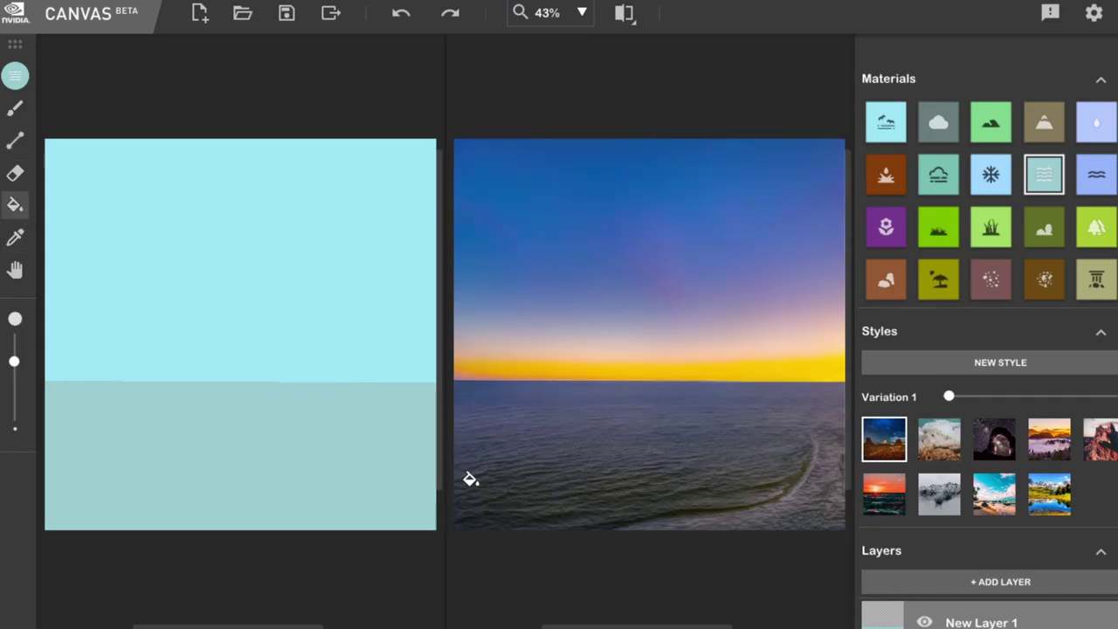
- Preview the seascape in the second to fifth styles, from the cloud-covered mountain to the reddish rocky peaks
{"action": "left_click", "coordinate": [943, 447]}
{"action": "left_click", "coordinate": [979, 447]}
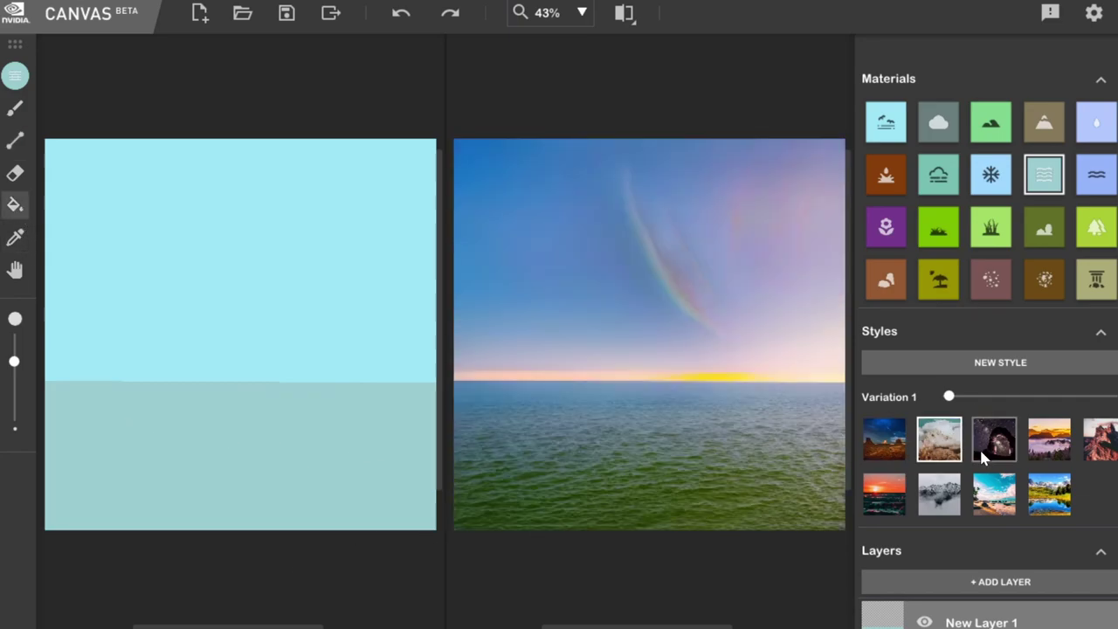
{"action": "left_click", "coordinate": [1044, 454]}
{"action": "left_click", "coordinate": [1093, 453]}
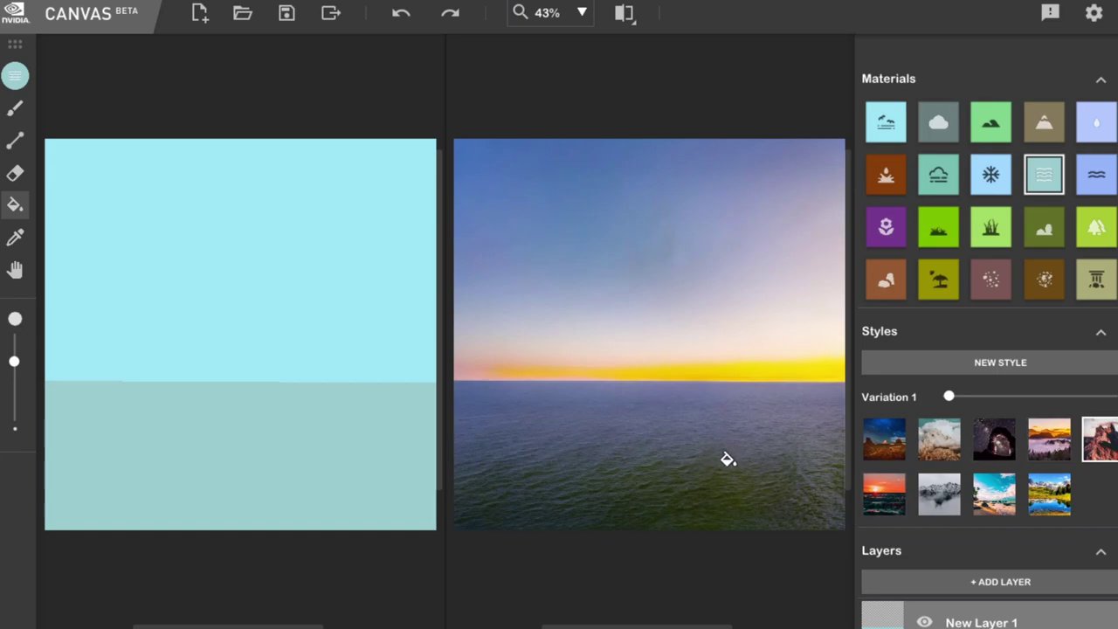
- Paint a sand headland tapering leftward from the canvas's right edge over the water, and apply the starry night style
{"action": "left_click", "coordinate": [938, 280]}
{"action": "left_click", "coordinate": [993, 439]}
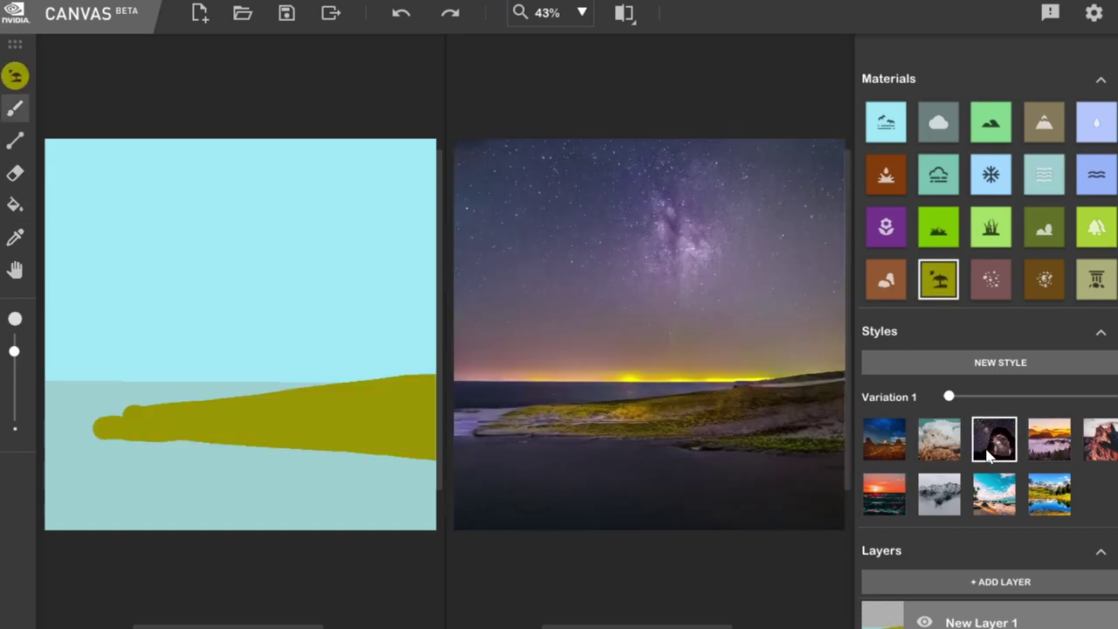
- Preview the headland in the sunset valley style at Variation 5, then in the reddish rocky peaks and alpine lake styles
{"action": "left_click", "coordinate": [1042, 453]}
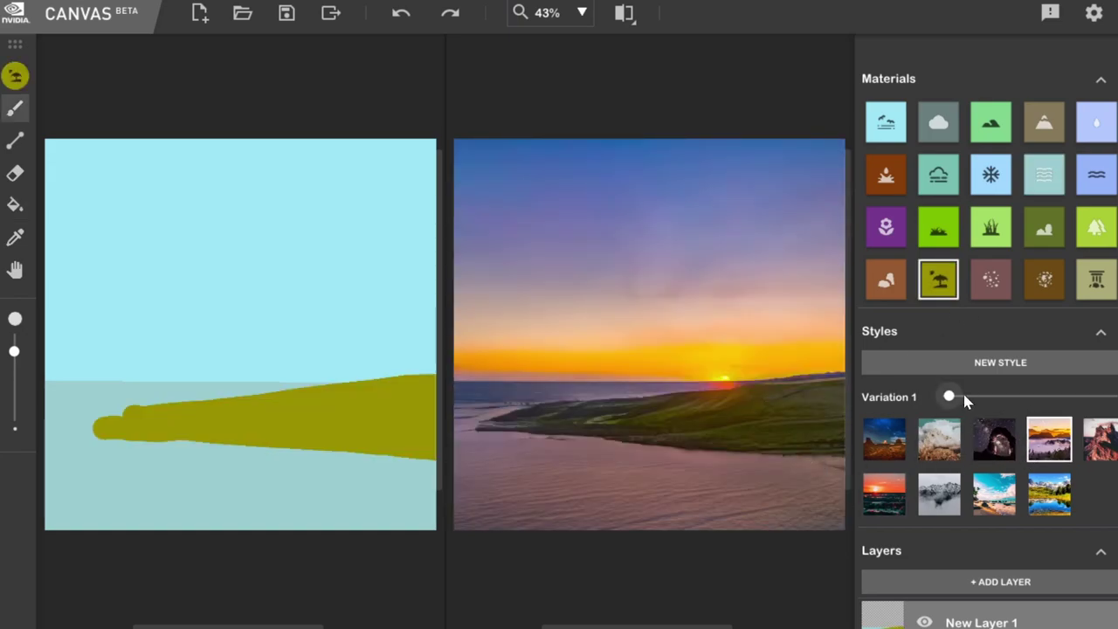
{"action": "left_click_drag", "start_coordinate": [964, 397], "coordinate": [1020, 397]}
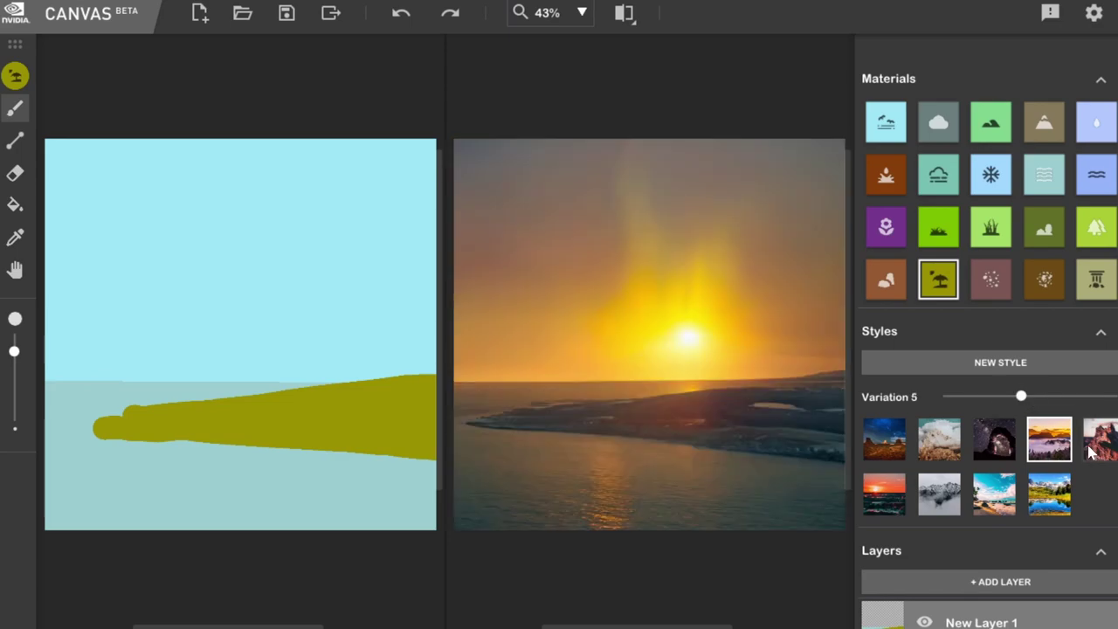
{"action": "left_click", "coordinate": [1089, 451]}
{"action": "left_click", "coordinate": [1039, 499]}
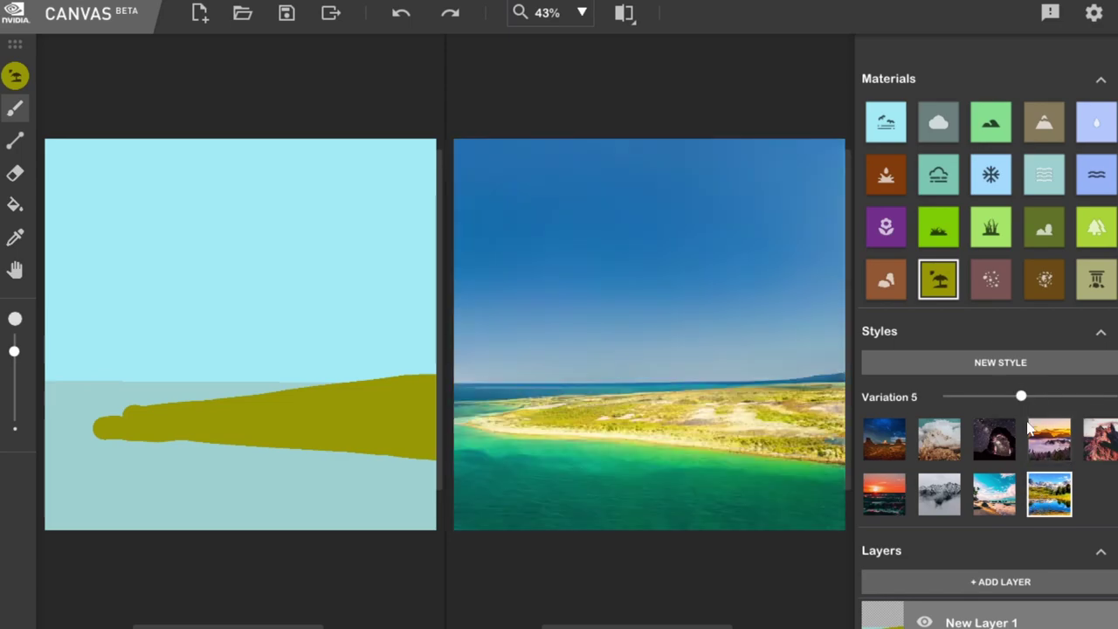
- Compare the snowy misty mountain style with the sunny beach style, and apply the beach style at Variation 4
{"action": "left_click", "coordinate": [980, 500]}
{"action": "left_click", "coordinate": [939, 498]}
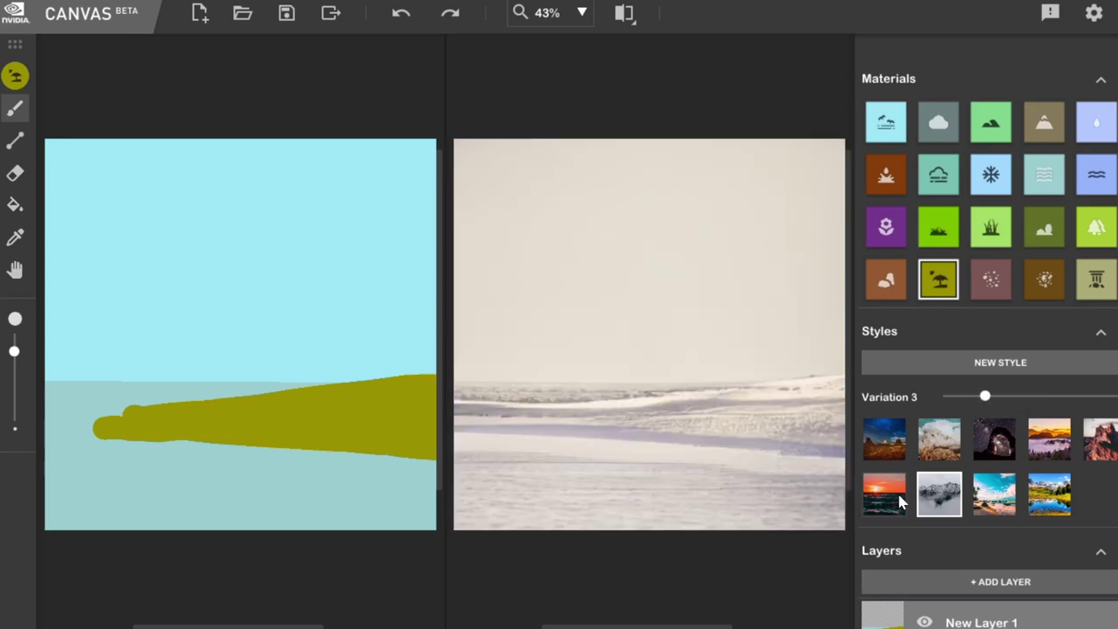
{"action": "left_click", "coordinate": [994, 493]}
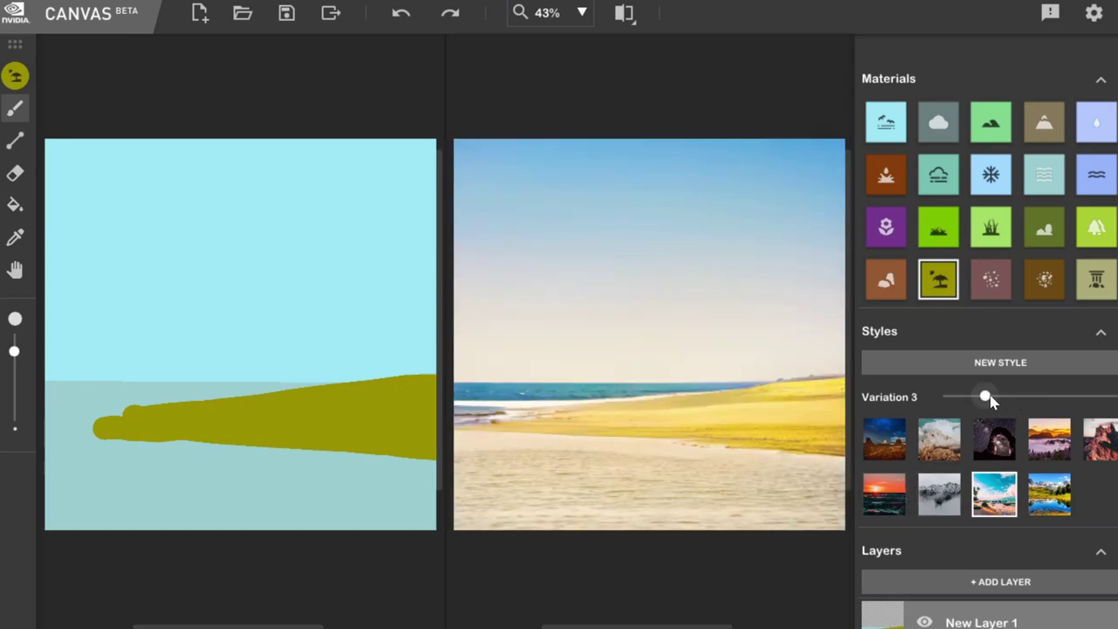
{"action": "left_click_drag", "start_coordinate": [1015, 399], "coordinate": [1002, 397]}
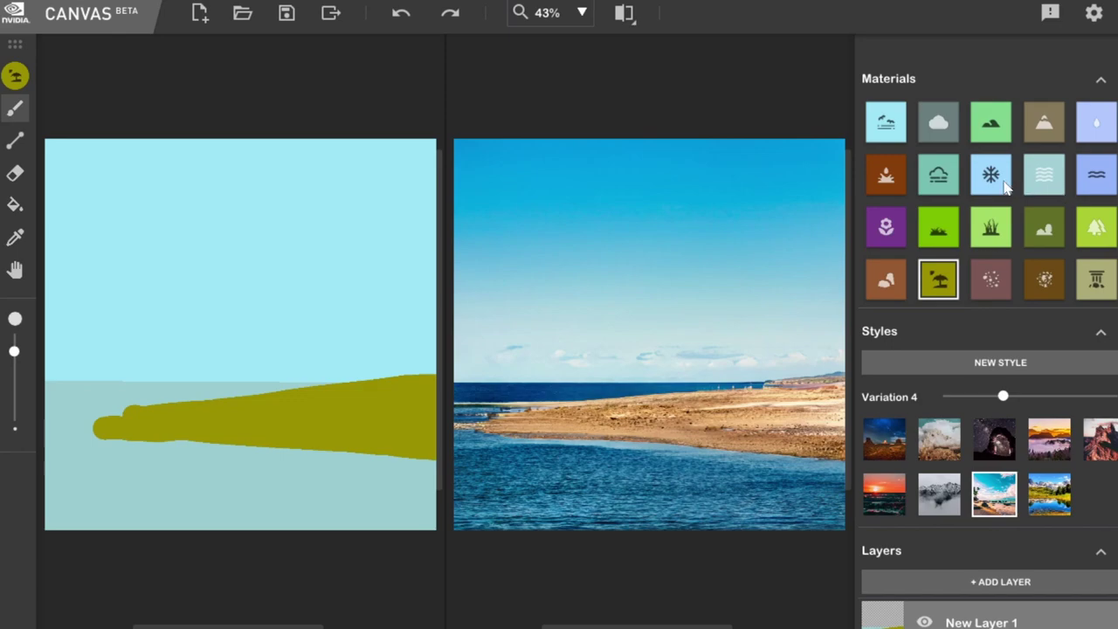
- Paint a band of fog material along the whole horizon and set the style to Variation 7
{"action": "left_click", "coordinate": [941, 177]}
{"action": "mouse_move", "coordinate": [56, 377]}
{"action": "left_mouse_down"}
{"action": "mouse_move", "coordinate": [261, 381]}
{"action": "mouse_move", "coordinate": [434, 367]}
{"action": "left_mouse_up"}
{"action": "mouse_move", "coordinate": [1002, 396]}
{"action": "left_mouse_down"}
{"action": "mouse_move", "coordinate": [956, 397]}
{"action": "mouse_move", "coordinate": [1059, 399]}
{"action": "left_mouse_up"}
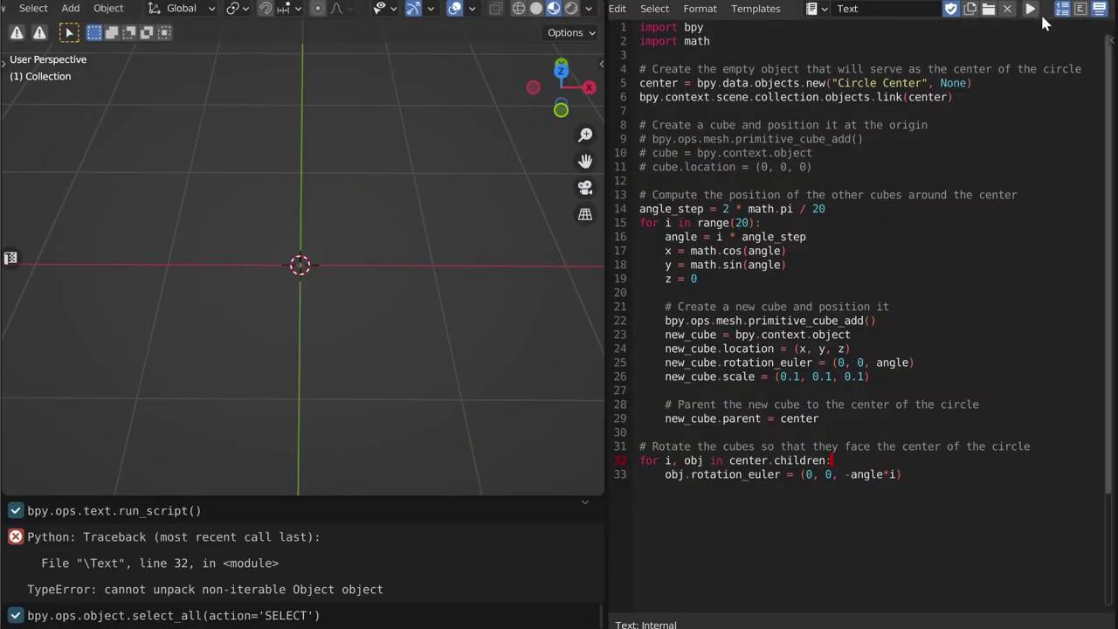
- Switch to Blender and run the script that builds a circle of 20 cubes parented to the center empty
{"action": "left_click", "coordinate": [1029, 10]}
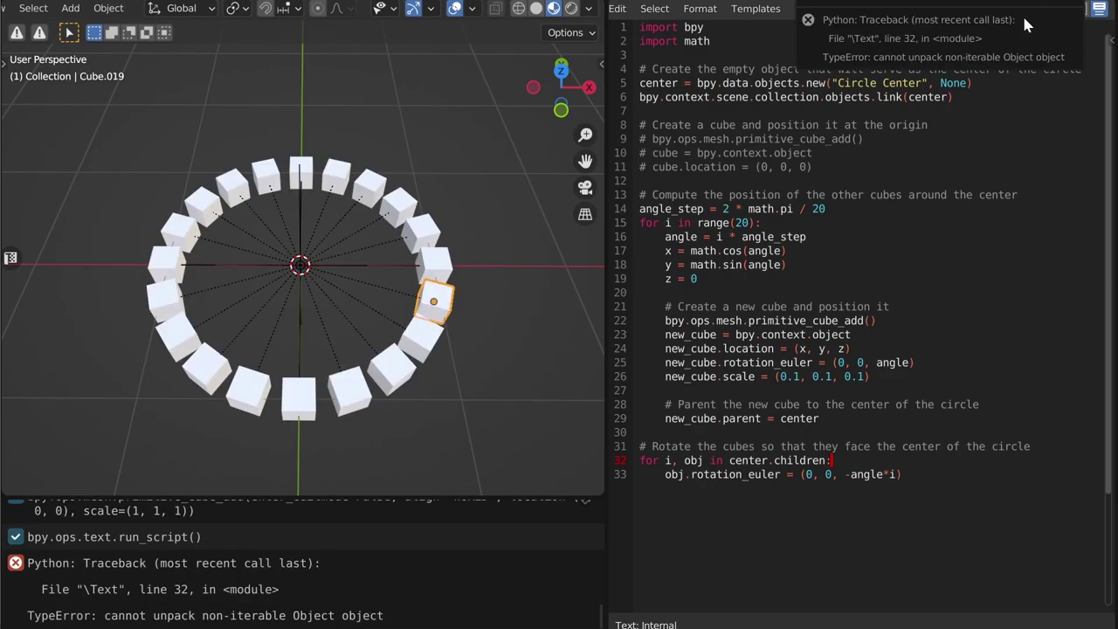
{"action": "left_click_drag", "start_coordinate": [400, 404], "coordinate": [445, 323]}
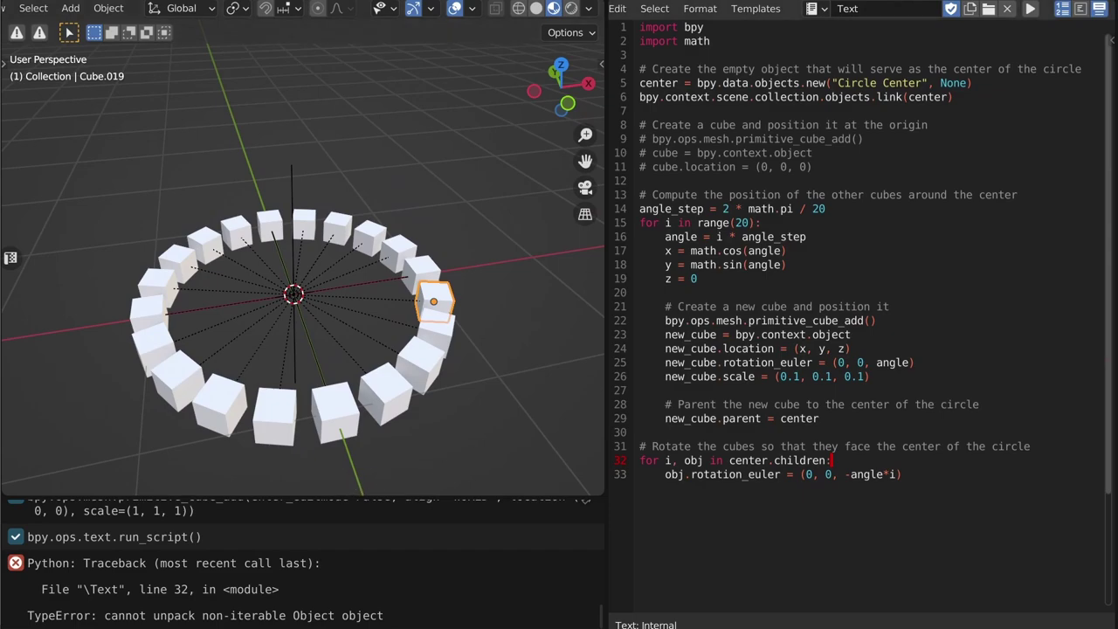
{"action": "left_click_drag", "start_coordinate": [639, 27], "coordinate": [901, 474]}
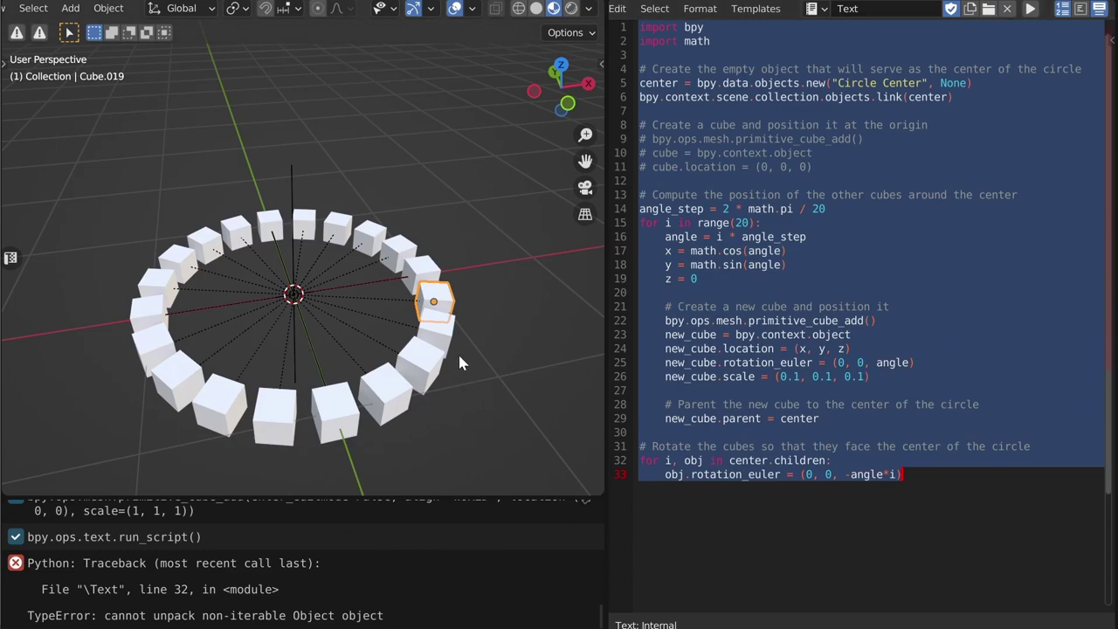
{"action": "left_click_drag", "start_coordinate": [461, 364], "coordinate": [452, 464]}
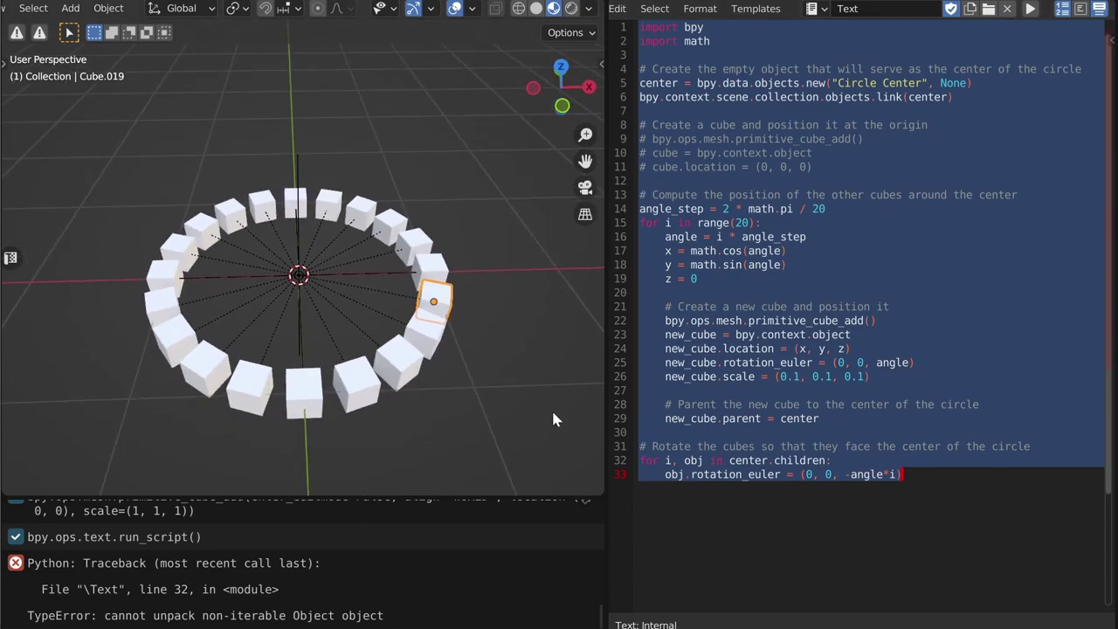
{"action": "left_click", "coordinate": [518, 417]}
{"action": "left_click_drag", "start_coordinate": [869, 377], "coordinate": [665, 390]}
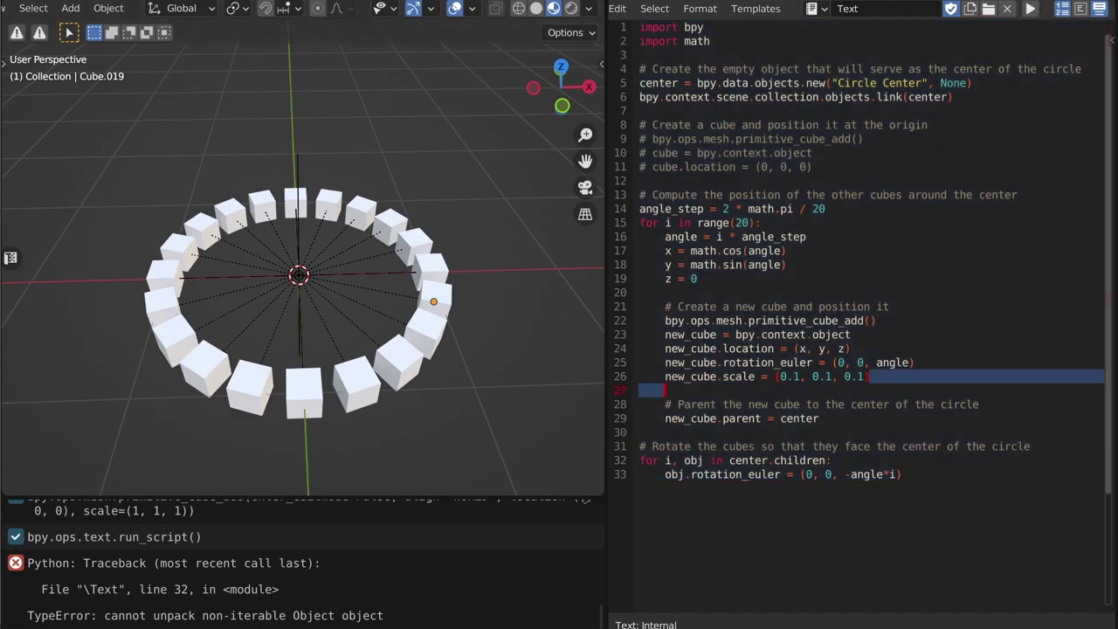
- Set the loop's range to 50 in the script and delete all objects from the scene
{"action": "left_click", "coordinate": [733, 223]}
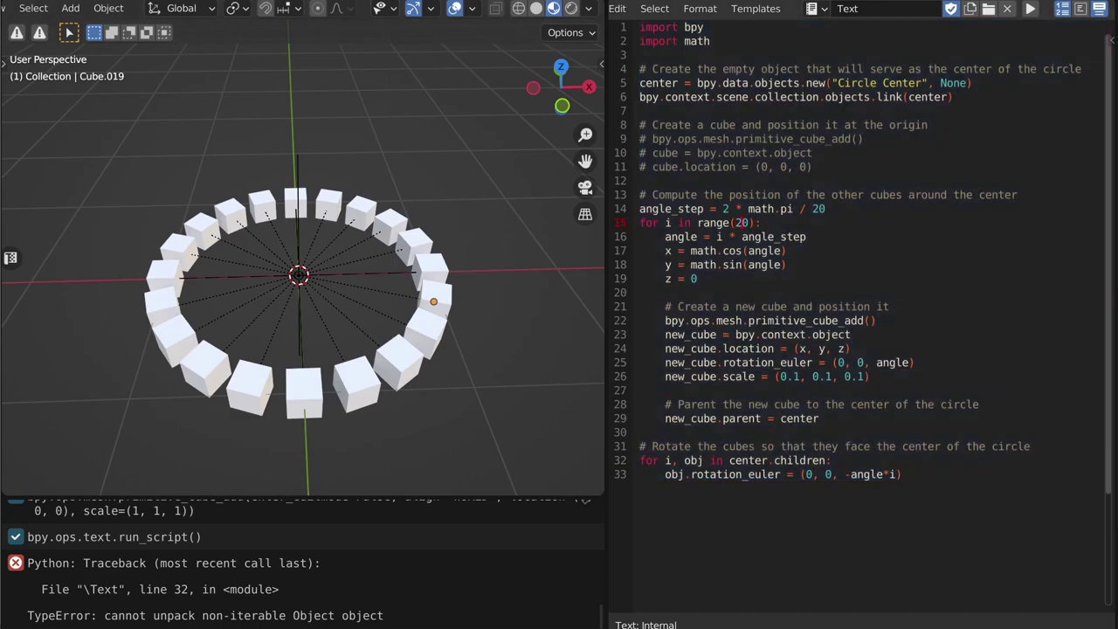
{"action": "key", "text": "Delete"}
{"action": "type", "text": "5"}
{"action": "left_click", "coordinate": [426, 345]}
{"action": "key", "text": "a"}
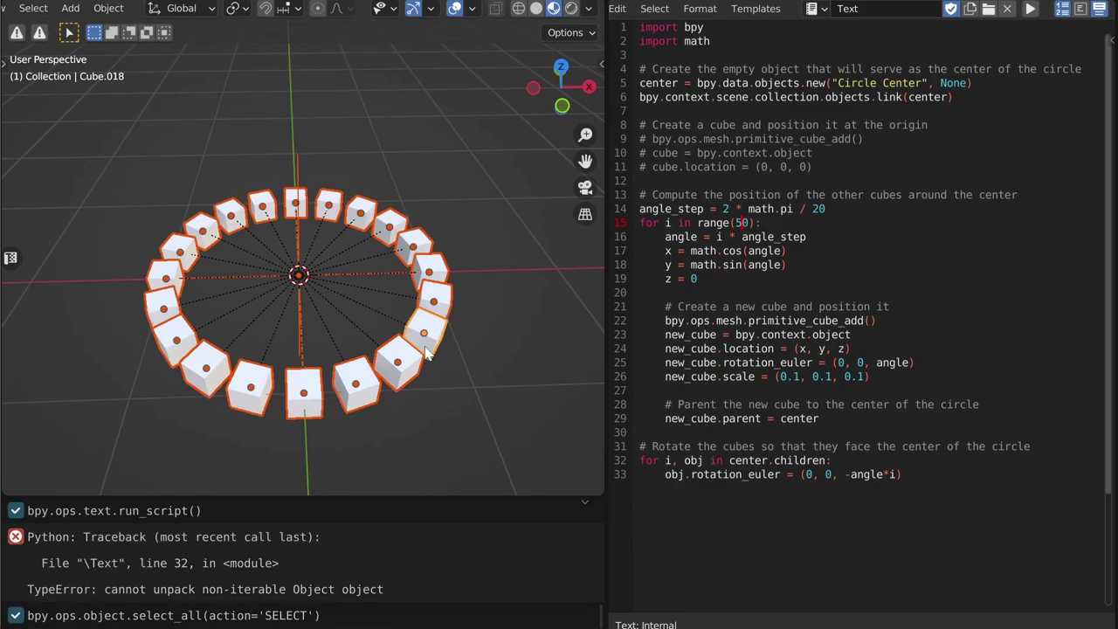
{"action": "key", "text": "Delete"}
- Set the divisor of angle_step to 50 and run the script again to build the ring
{"action": "double_click", "coordinate": [818, 209]}
{"action": "type", "text": "50"}
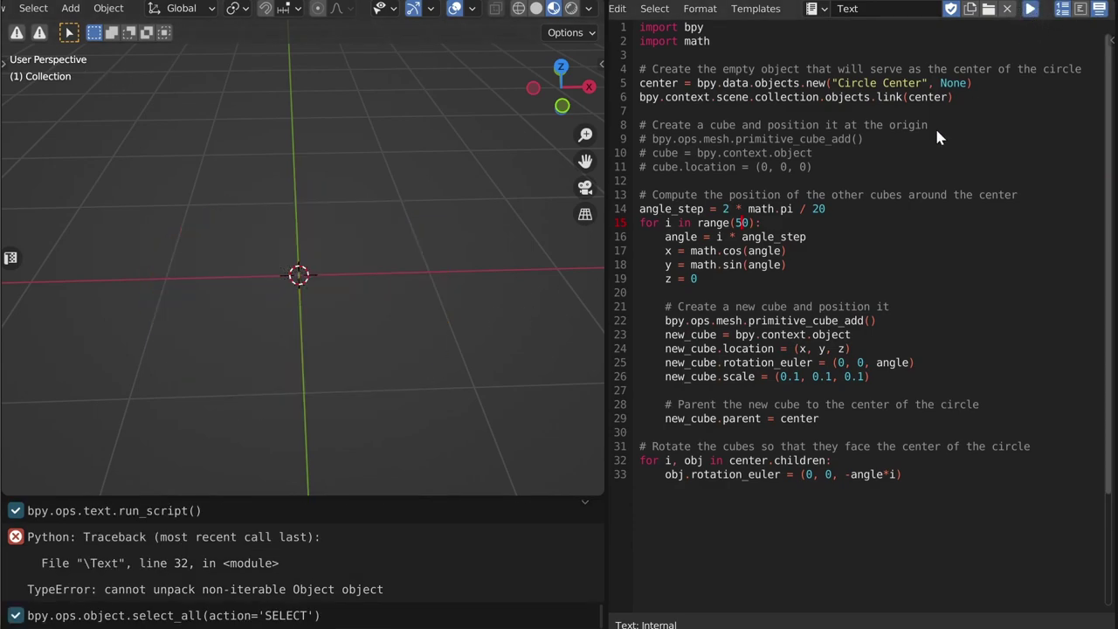
{"action": "left_click", "coordinate": [1031, 8]}
{"action": "scroll", "coordinate": [862, 262], "scroll_direction": "down", "scroll_amount": 1}
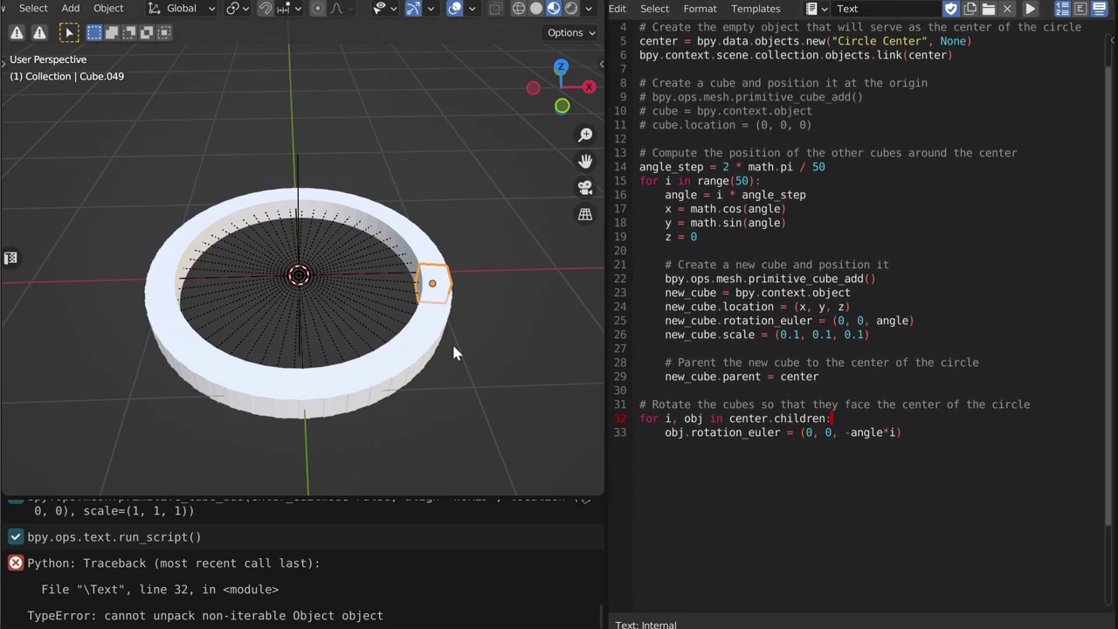
- Move the ring's cube on the positive X axis up and away from the circle by about 0.14, 0.37 and 0.44
{"action": "left_click", "coordinate": [399, 360]}
{"action": "left_click", "coordinate": [355, 384]}
{"action": "left_click", "coordinate": [429, 271]}
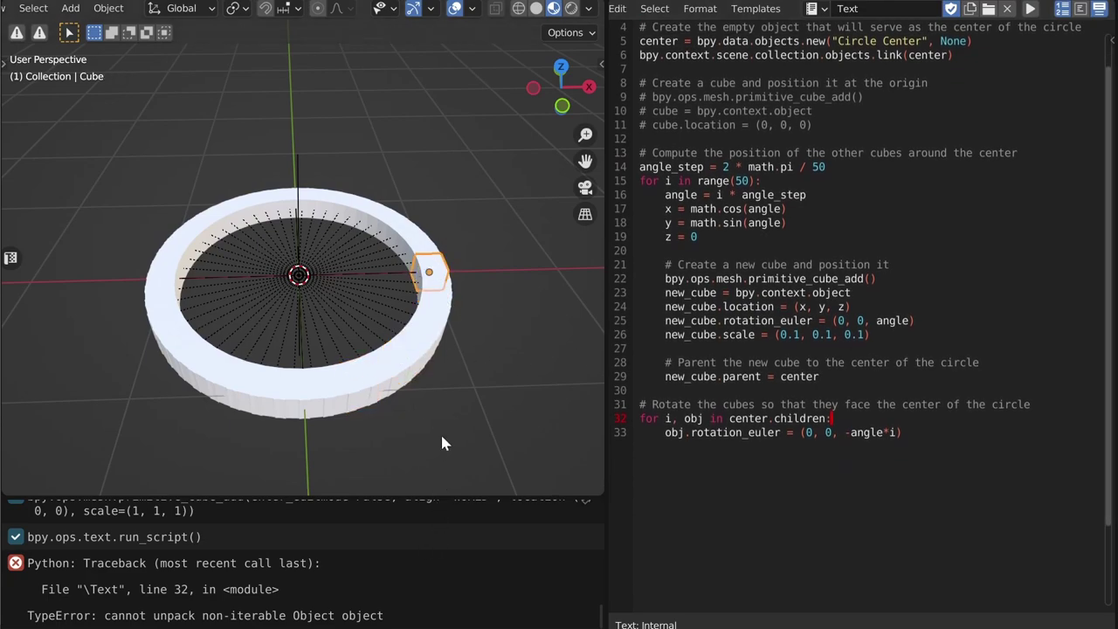
{"action": "key", "text": "g"}
{"action": "left_click", "coordinate": [459, 317]}
{"action": "scroll", "coordinate": [862, 262], "scroll_direction": "up", "scroll_amount": 1}
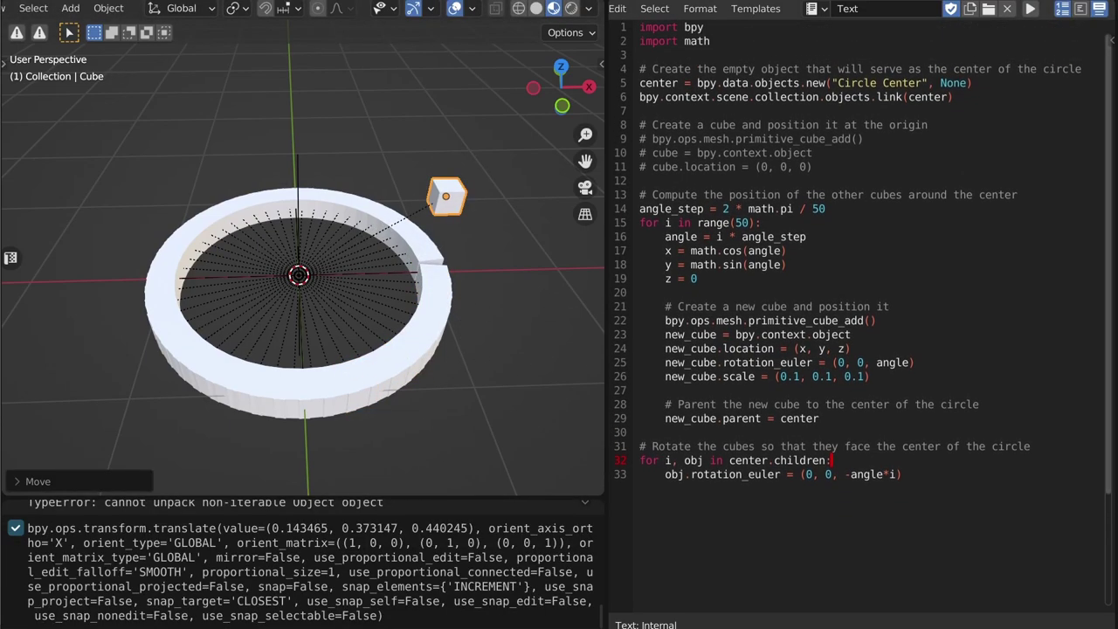
{"action": "left_click_drag", "start_coordinate": [900, 474], "coordinate": [639, 28]}
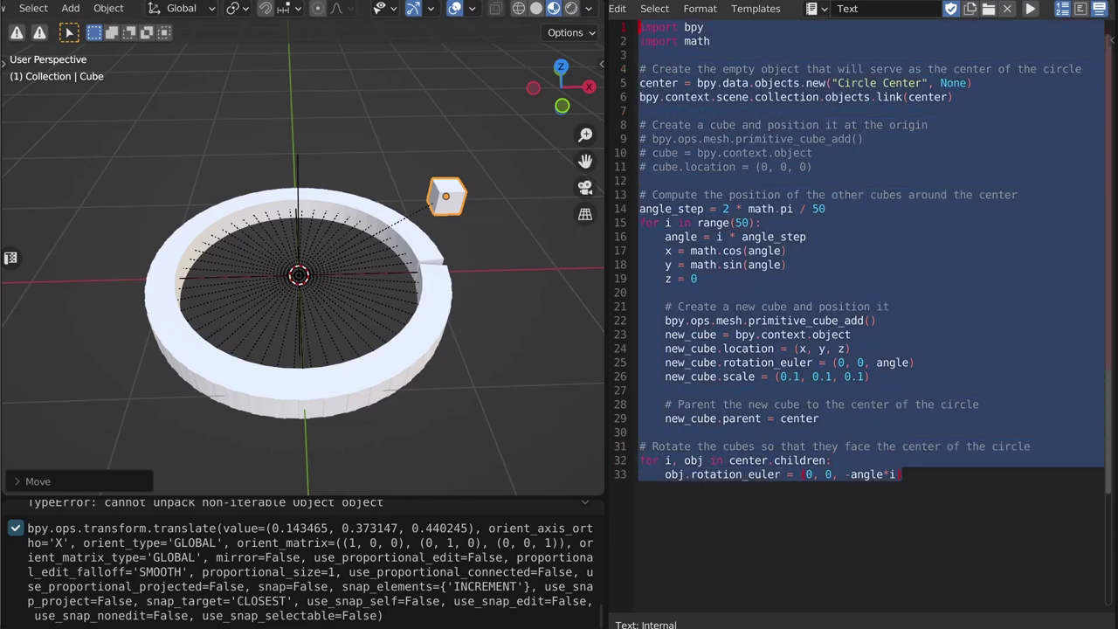
{"action": "left_click", "coordinate": [640, 180]}
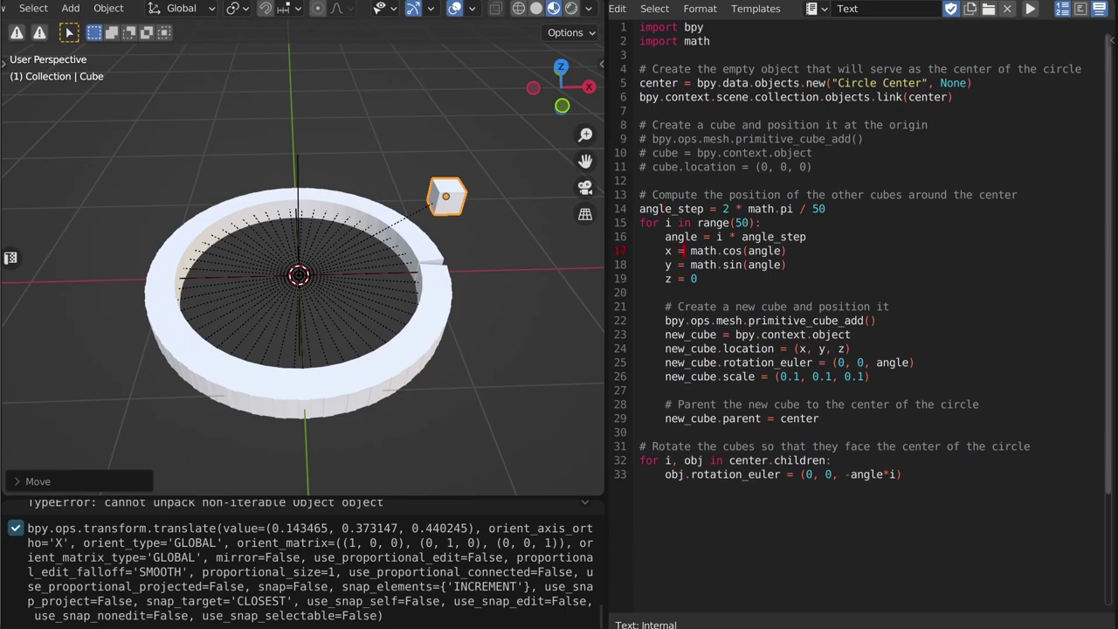
{"action": "left_click", "coordinate": [690, 349]}
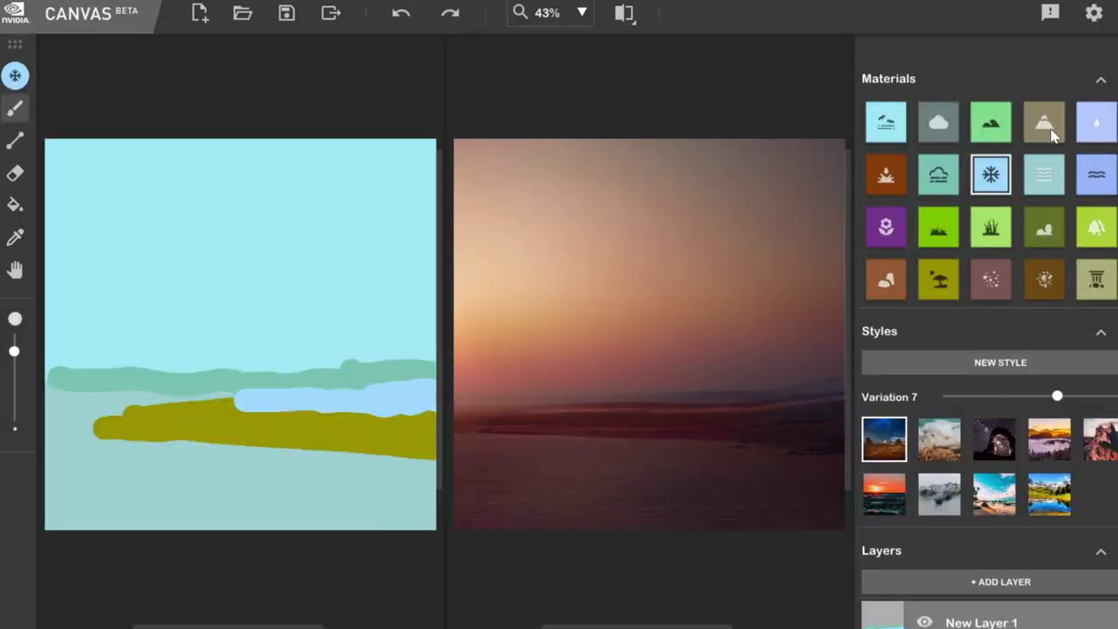
- Switch to NVIDIA Canvas and paint a mountain-material hill above the fog at both the left and right edges of the canvas
{"action": "left_click", "coordinate": [1031, 138]}
{"action": "mouse_move", "coordinate": [65, 352]}
{"action": "left_mouse_down"}
{"action": "mouse_move", "coordinate": [50, 361]}
{"action": "mouse_move", "coordinate": [171, 370]}
{"action": "left_mouse_up"}
{"action": "left_click_drag", "start_coordinate": [340, 365], "coordinate": [435, 346]}
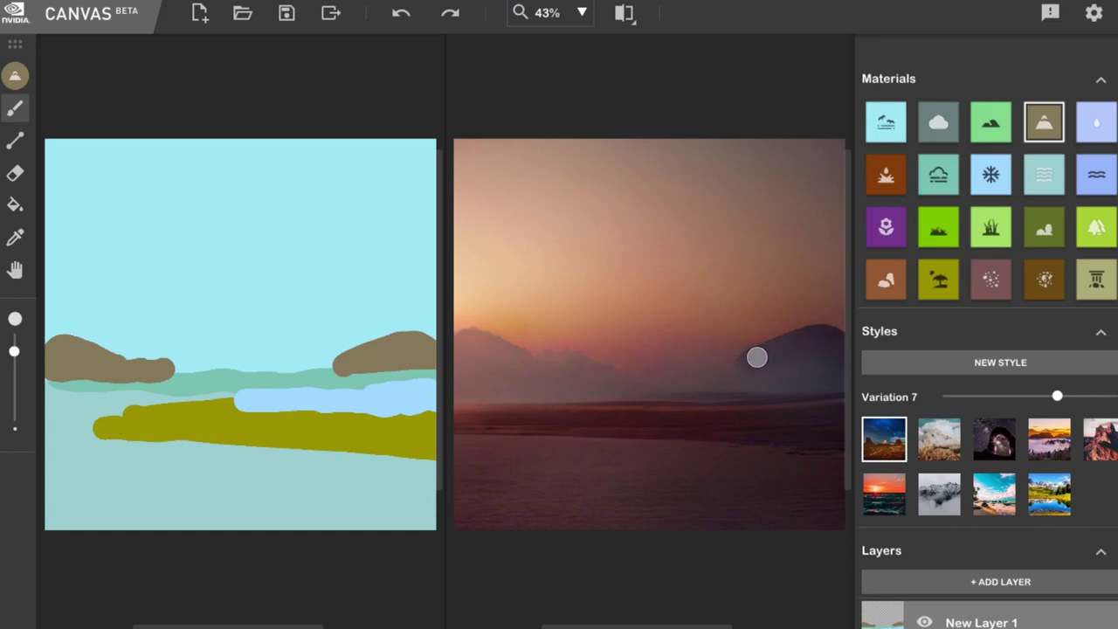
- Preview the landscape in the cloud-covered mountain, beach and red ocean sunset styles, and apply the snowy misty mountain style
{"action": "left_click", "coordinate": [945, 461]}
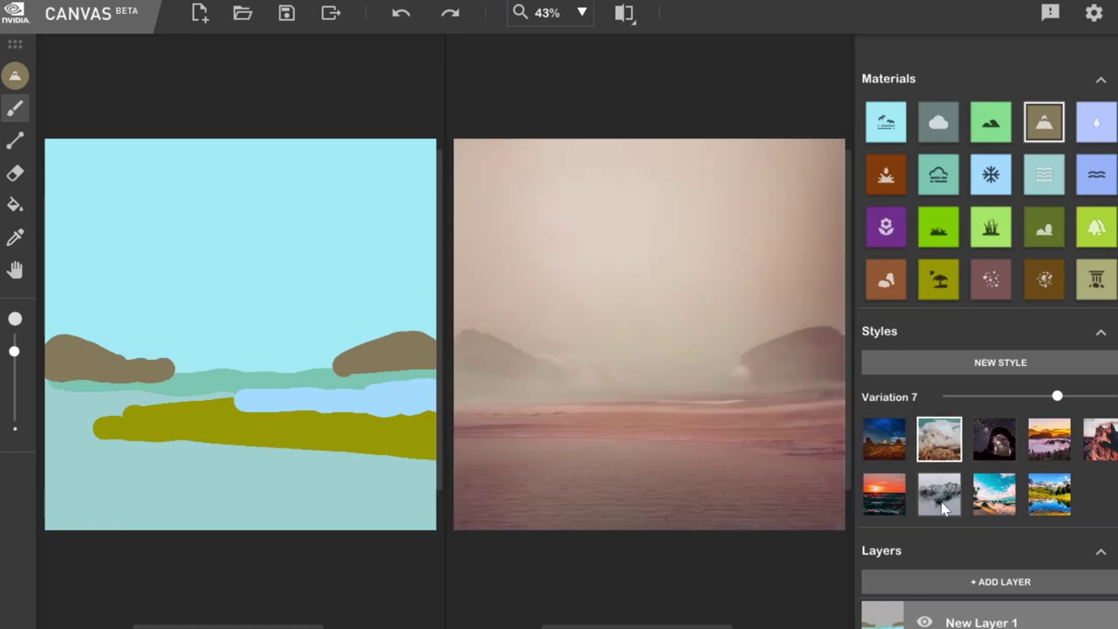
{"action": "left_click", "coordinate": [941, 502]}
{"action": "left_click", "coordinate": [980, 507]}
{"action": "left_click", "coordinate": [886, 499]}
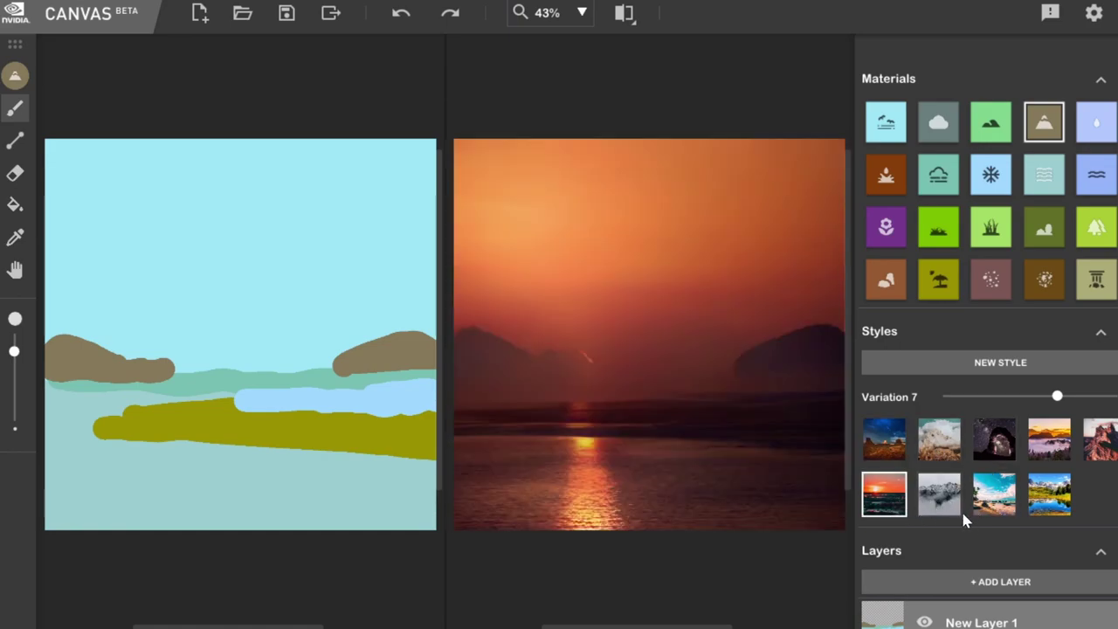
{"action": "left_click", "coordinate": [978, 508]}
{"action": "left_click", "coordinate": [941, 508]}
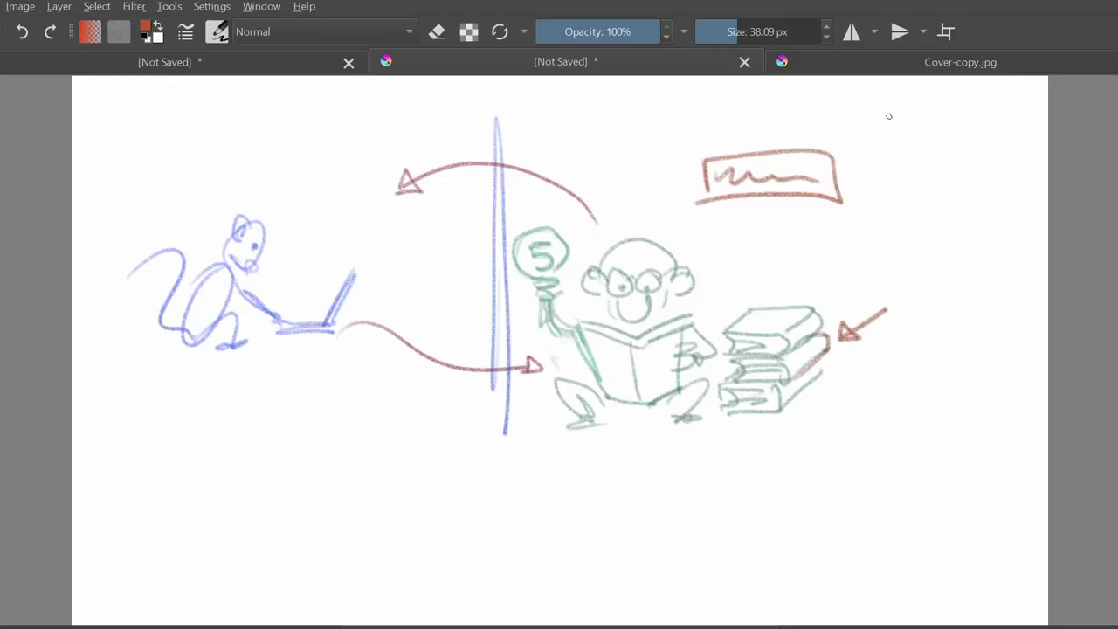
- Switch to Krita and draw a red vertical divider beyond the stack of books and a stick figure holding up a round sign
{"action": "mouse_move", "coordinate": [886, 113]}
{"action": "left_mouse_down"}
{"action": "mouse_move", "coordinate": [885, 429]}
{"action": "mouse_move", "coordinate": [895, 289]}
{"action": "mouse_move", "coordinate": [887, 436]}
{"action": "left_mouse_up"}
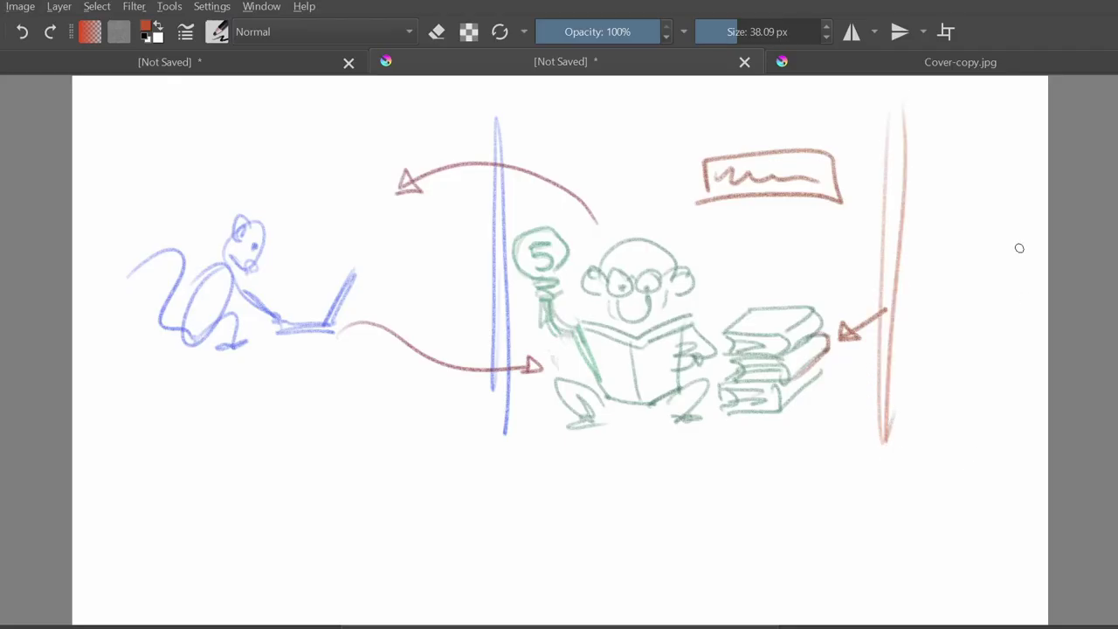
{"action": "mouse_move", "coordinate": [1013, 246]}
{"action": "left_mouse_down"}
{"action": "mouse_move", "coordinate": [975, 271]}
{"action": "mouse_move", "coordinate": [985, 288]}
{"action": "mouse_move", "coordinate": [980, 406]}
{"action": "left_mouse_up"}
{"action": "left_click_drag", "start_coordinate": [985, 288], "coordinate": [957, 328]}
{"action": "left_click_drag", "start_coordinate": [987, 288], "coordinate": [1020, 337]}
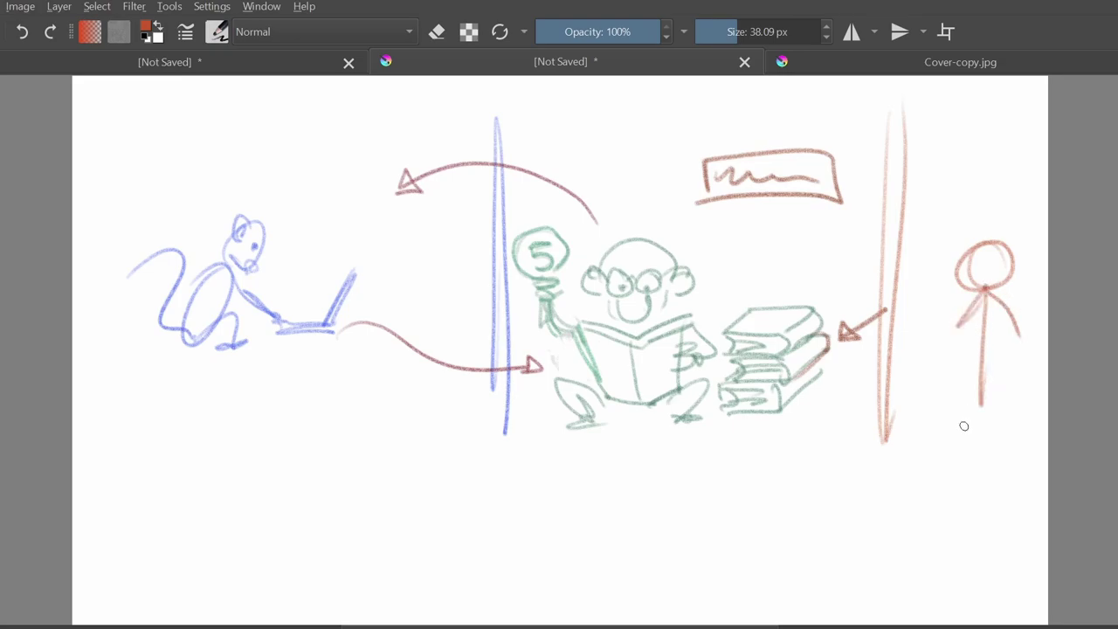
{"action": "left_click_drag", "start_coordinate": [955, 433], "coordinate": [982, 393]}
{"action": "left_click_drag", "start_coordinate": [983, 393], "coordinate": [1006, 437]}
{"action": "mouse_move", "coordinate": [957, 325]}
{"action": "left_mouse_down"}
{"action": "mouse_move", "coordinate": [930, 313]}
{"action": "mouse_move", "coordinate": [926, 282]}
{"action": "left_mouse_up"}
{"action": "mouse_move", "coordinate": [929, 229]}
{"action": "left_mouse_down"}
{"action": "mouse_move", "coordinate": [917, 249]}
{"action": "mouse_move", "coordinate": [922, 288]}
{"action": "left_mouse_up"}
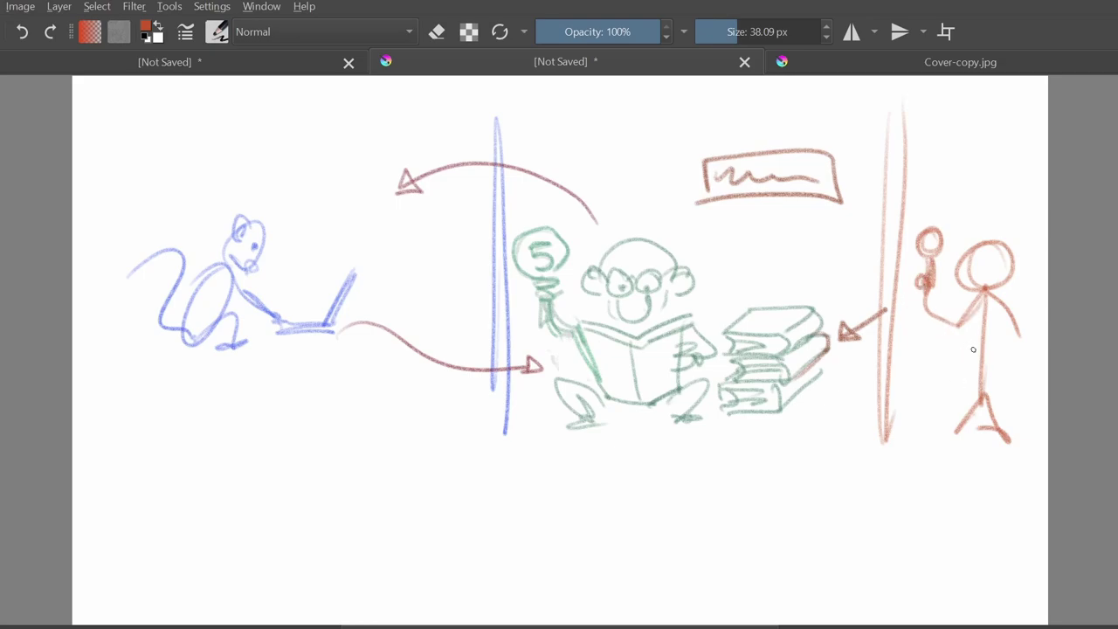
- Draw a curved red arrow from the stick figure to the reading character's feet and circle the sign numbered 5
{"action": "mouse_move", "coordinate": [961, 377]}
{"action": "left_mouse_down"}
{"action": "mouse_move", "coordinate": [735, 477]}
{"action": "mouse_move", "coordinate": [687, 463]}
{"action": "mouse_move", "coordinate": [711, 450]}
{"action": "left_mouse_up"}
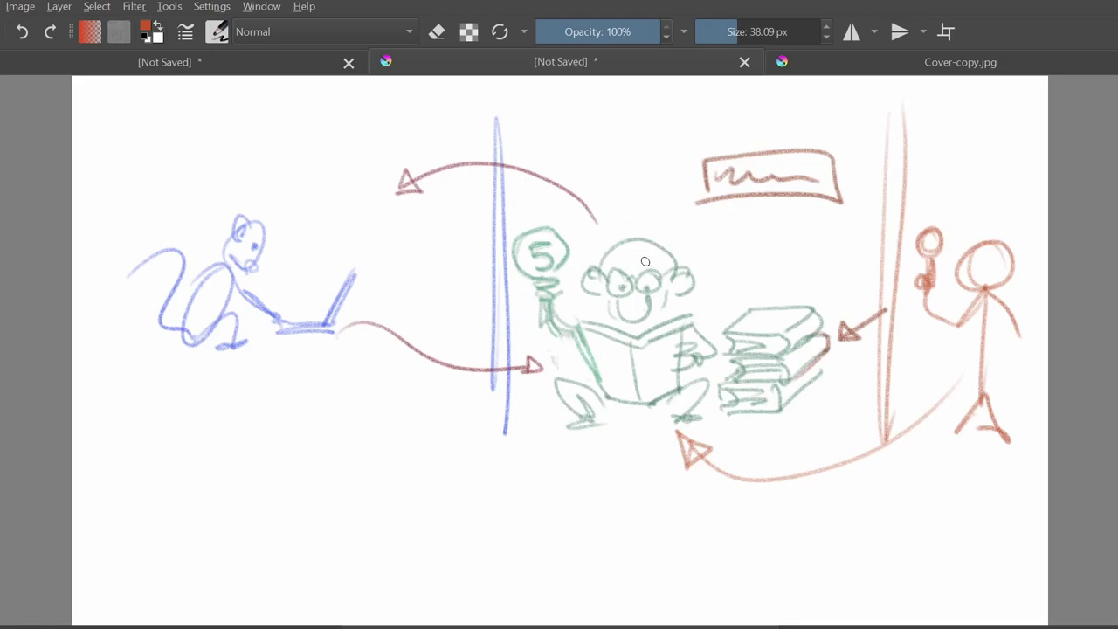
{"action": "mouse_move", "coordinate": [571, 243]}
{"action": "left_mouse_down"}
{"action": "mouse_move", "coordinate": [511, 301]}
{"action": "mouse_move", "coordinate": [574, 217]}
{"action": "left_mouse_up"}
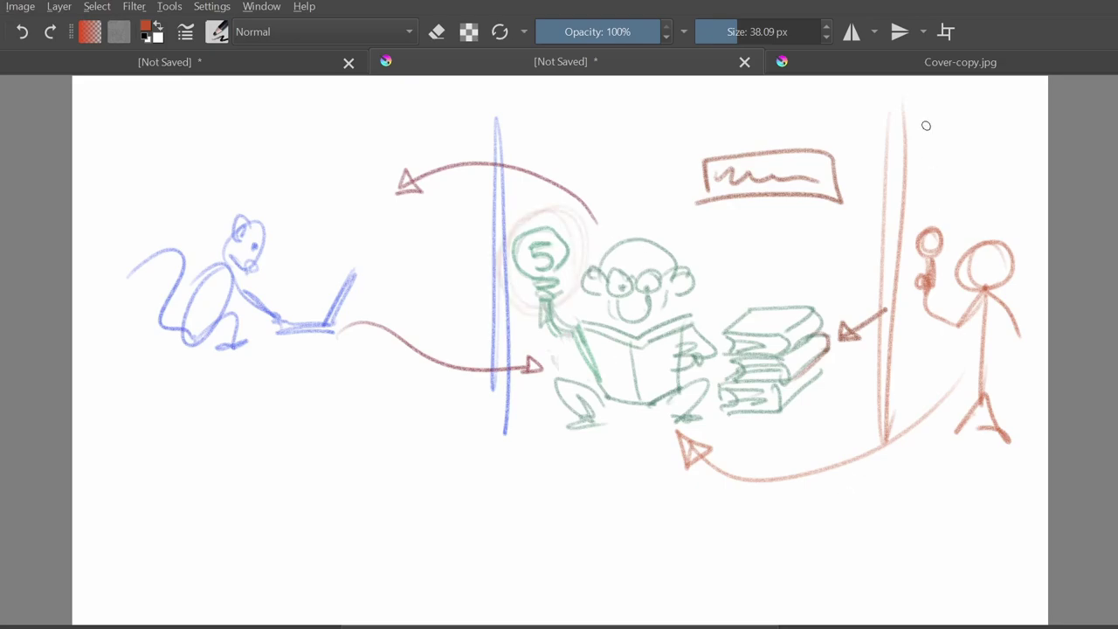
{"action": "mouse_move", "coordinate": [935, 113]}
{"action": "left_mouse_down"}
{"action": "mouse_move", "coordinate": [998, 105]}
{"action": "mouse_move", "coordinate": [899, 116]}
{"action": "mouse_move", "coordinate": [954, 119]}
{"action": "left_mouse_up"}
{"action": "mouse_move", "coordinate": [887, 489]}
{"action": "left_mouse_down"}
{"action": "mouse_move", "coordinate": [917, 488]}
{"action": "mouse_move", "coordinate": [864, 460]}
{"action": "left_mouse_up"}
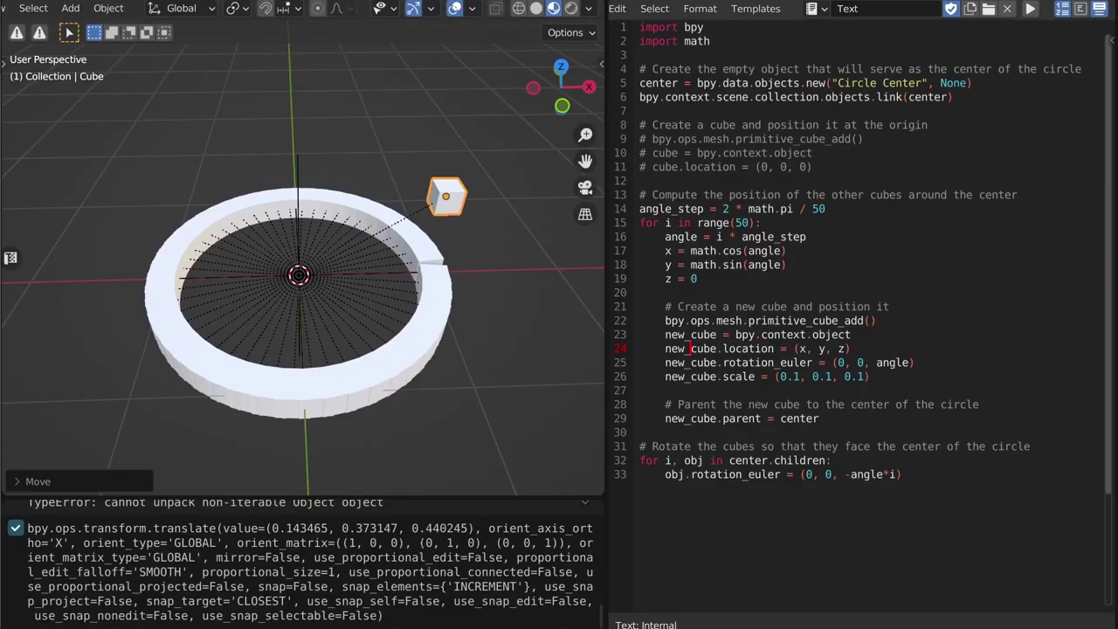
- Switch to Blender, select the entire script text, and pick individual cubes along the far side of the ring
{"action": "key", "text": "ctrl+a"}
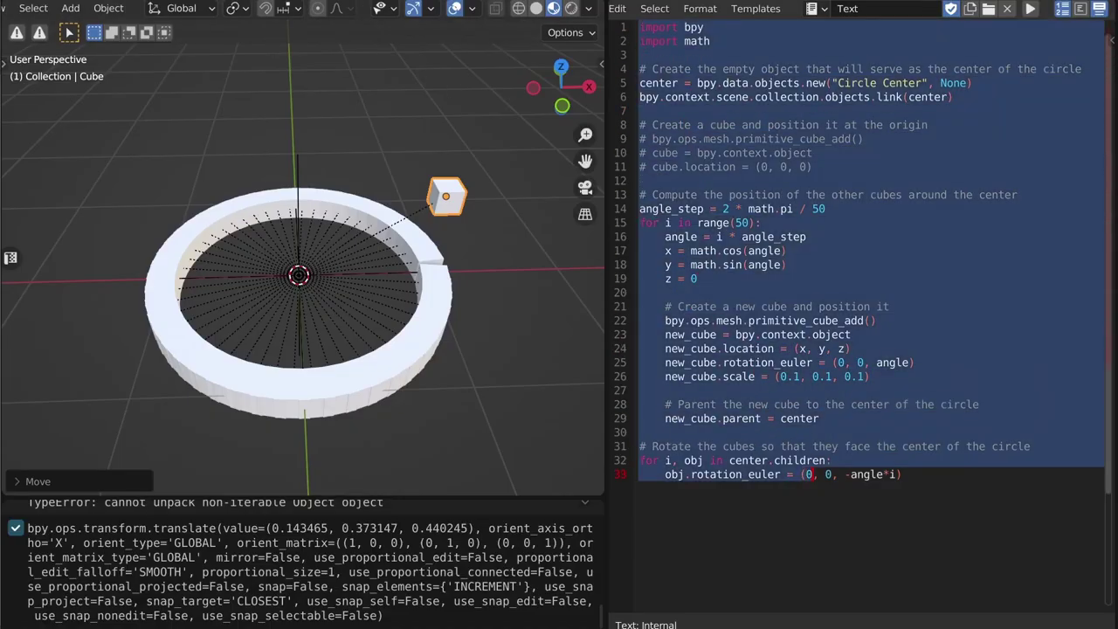
{"action": "left_click", "coordinate": [902, 474]}
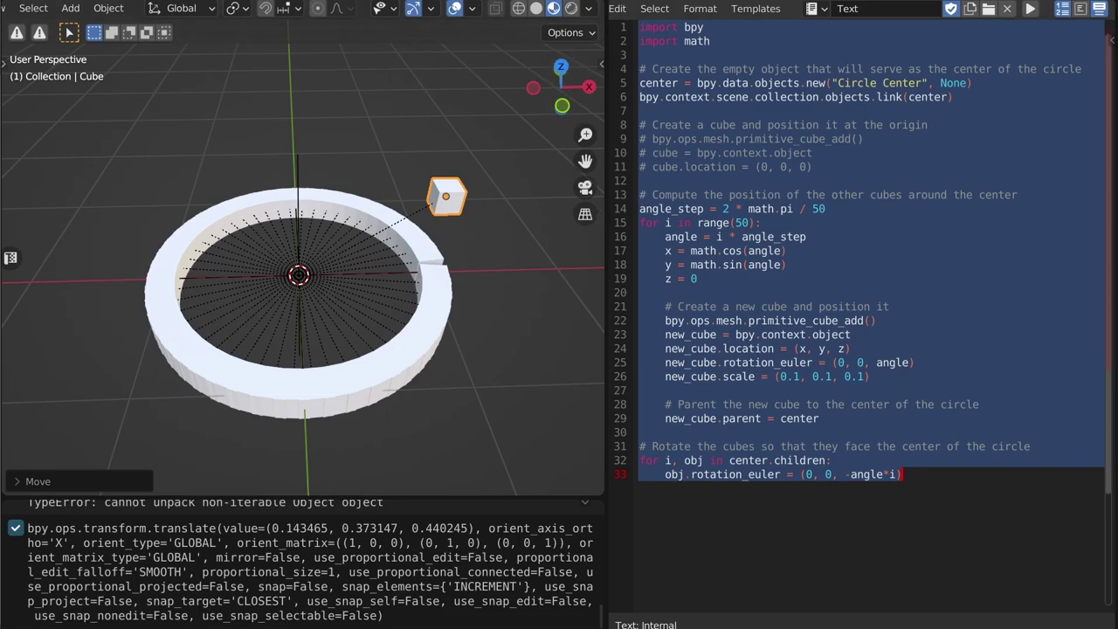
{"action": "left_click", "coordinate": [262, 209]}
{"action": "left_click", "coordinate": [340, 213]}
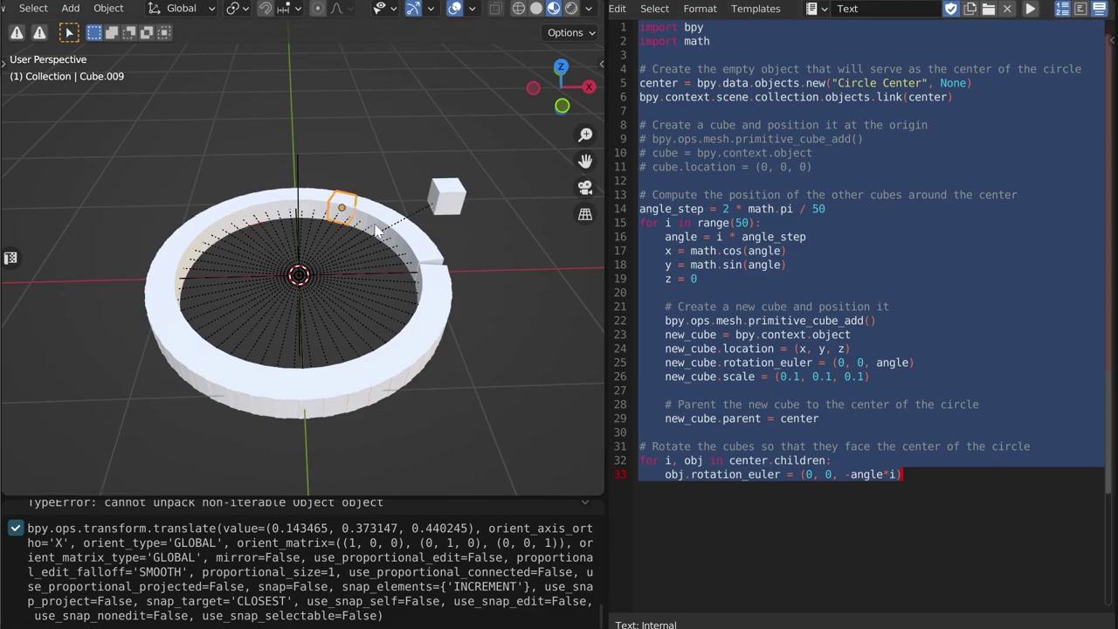
{"action": "left_click", "coordinate": [377, 224]}
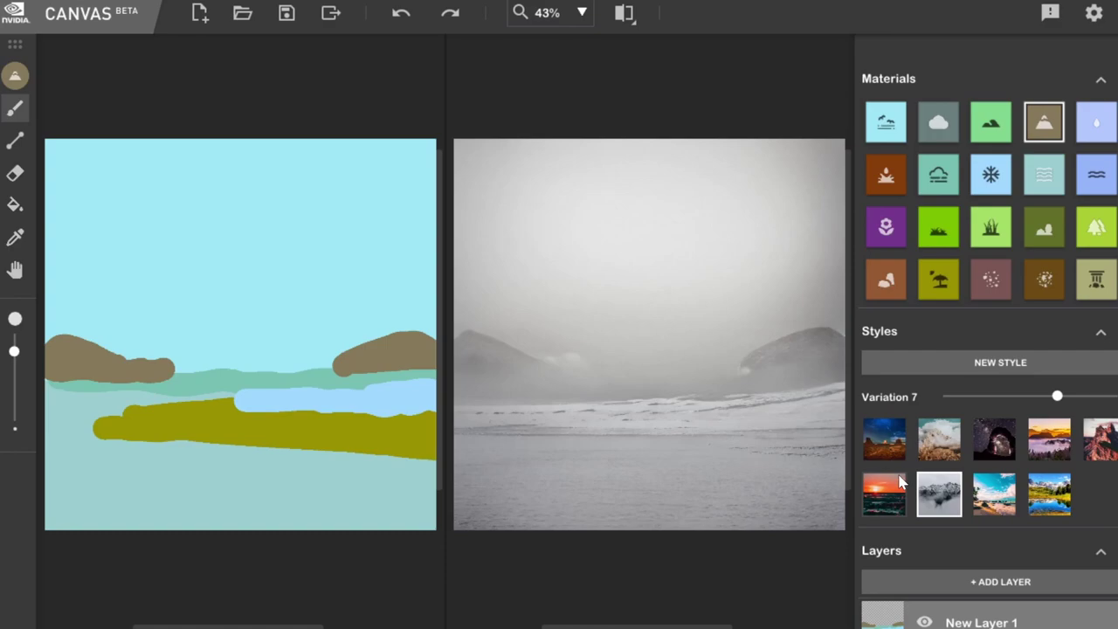
- Switch to Canvas and paint bushes on the far headland, along the shore beneath it, and a single bush on the sandbank
{"action": "left_click", "coordinate": [1048, 229]}
{"action": "left_click_drag", "start_coordinate": [801, 326], "coordinate": [816, 336]}
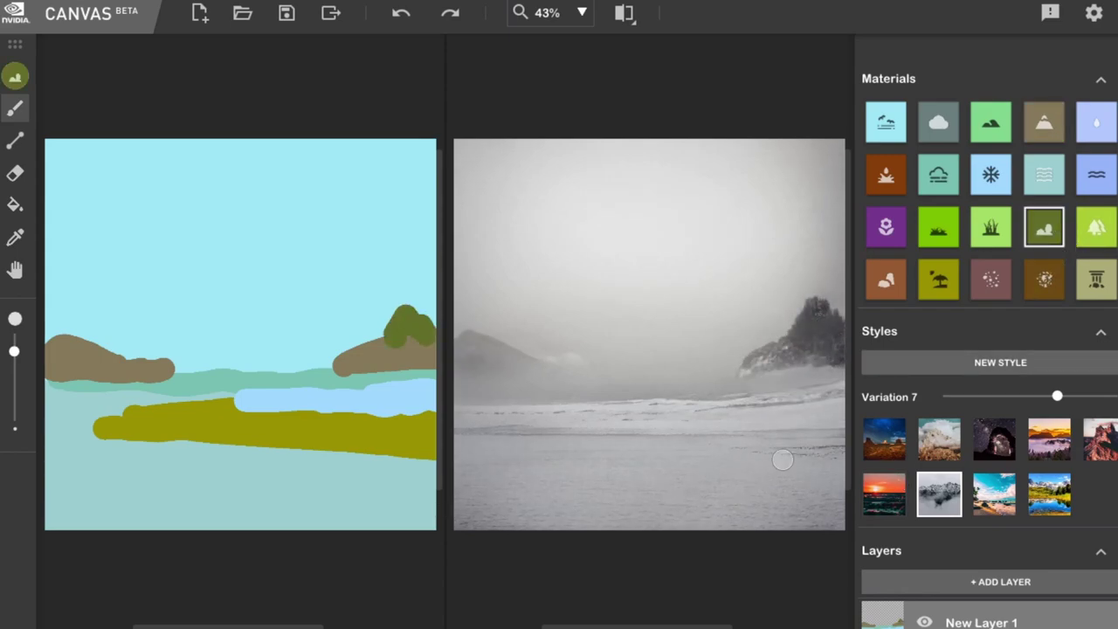
{"action": "left_click_drag", "start_coordinate": [782, 398], "coordinate": [842, 411]}
{"action": "left_click", "coordinate": [722, 420]}
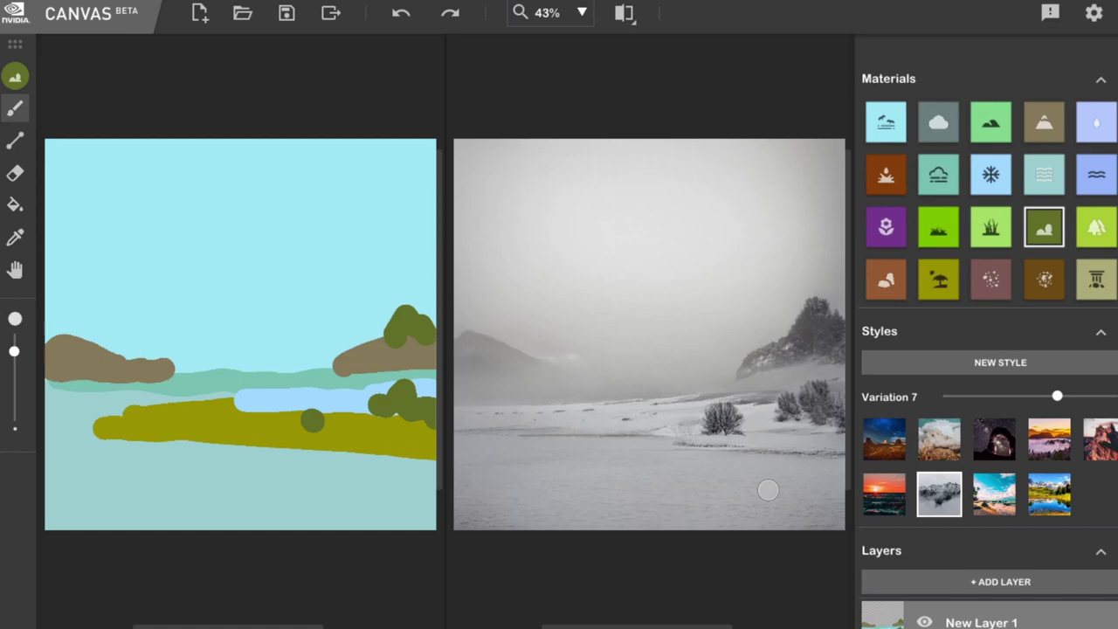
- Apply the beach style and compare its variations 9, 3 and 6, settling on variation 7
{"action": "left_click_drag", "start_coordinate": [1057, 395], "coordinate": [1085, 399]}
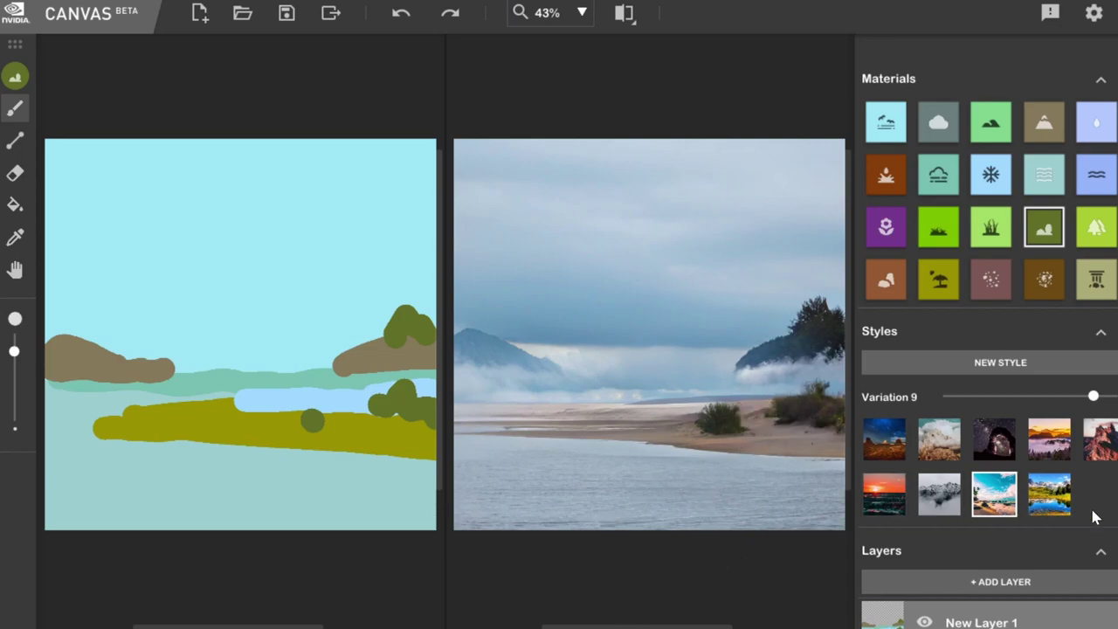
{"action": "left_click", "coordinate": [1045, 396]}
{"action": "left_click", "coordinate": [1000, 397]}
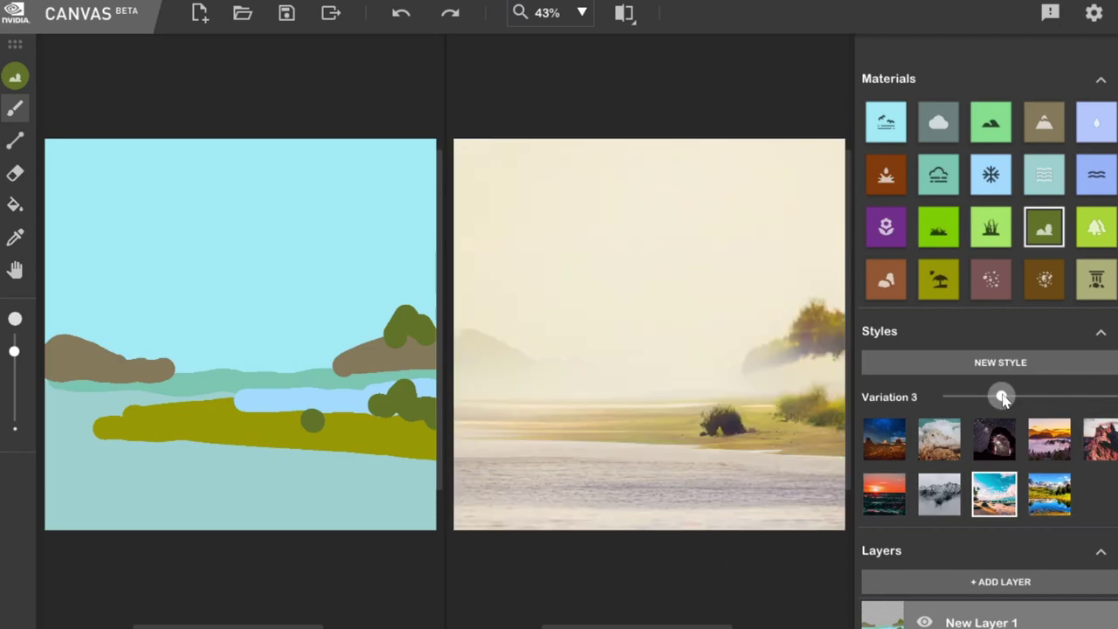
{"action": "left_click", "coordinate": [1049, 397]}
{"action": "left_click_drag", "start_coordinate": [1049, 397], "coordinate": [1039, 397]}
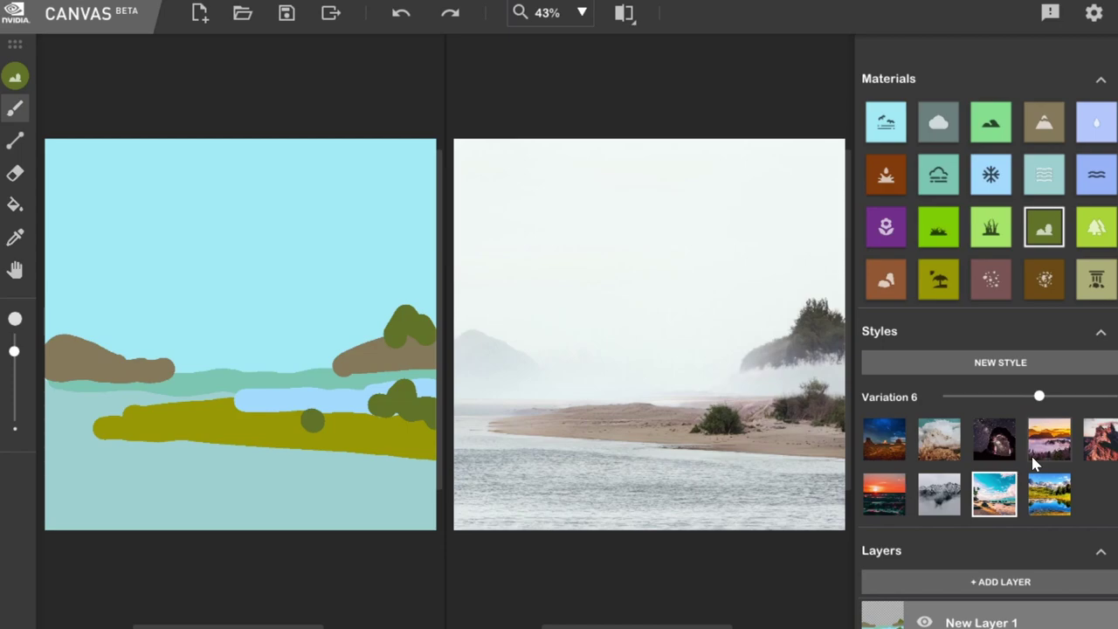
{"action": "mouse_move", "coordinate": [1039, 396]}
{"action": "left_mouse_down"}
{"action": "mouse_move", "coordinate": [1091, 395]}
{"action": "mouse_move", "coordinate": [1055, 404]}
{"action": "left_mouse_up"}
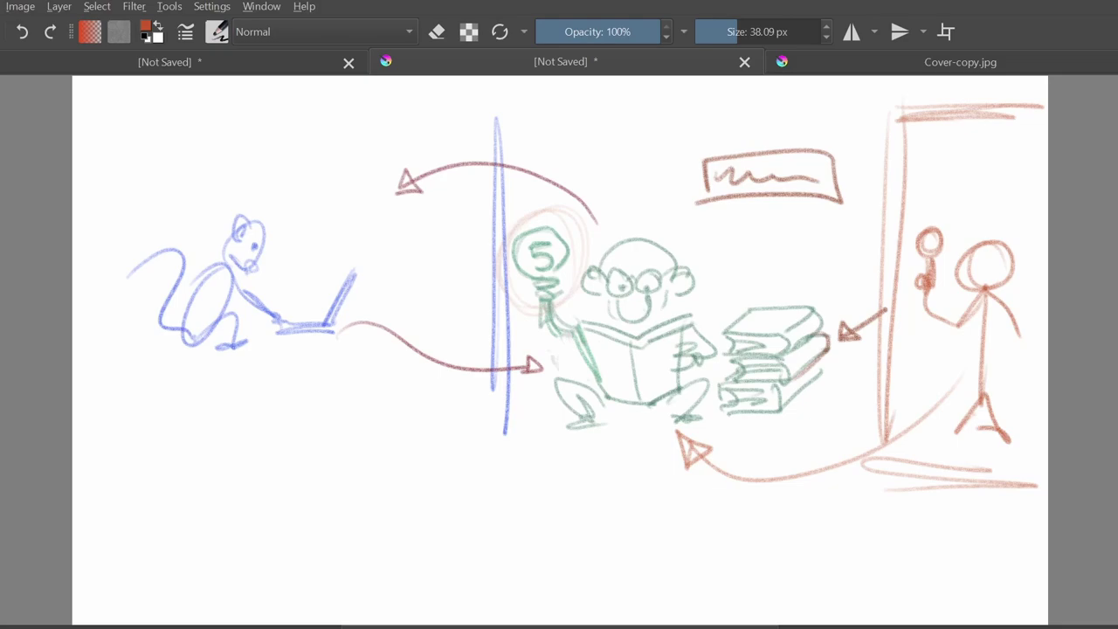
- Switch to Krita and draw a red double underline beneath the mouse with the laptop and an upward arrow beneath the reading character
{"action": "mouse_move", "coordinate": [125, 393]}
{"action": "left_mouse_down"}
{"action": "mouse_move", "coordinate": [266, 392]}
{"action": "mouse_move", "coordinate": [161, 399]}
{"action": "mouse_move", "coordinate": [382, 408]}
{"action": "left_mouse_up"}
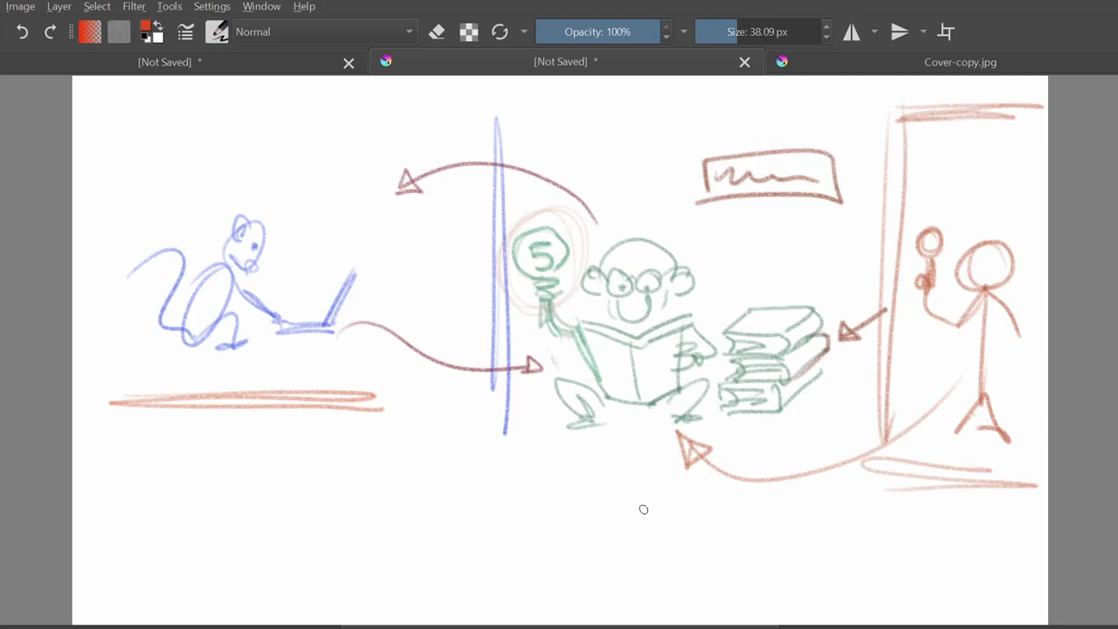
{"action": "mouse_move", "coordinate": [644, 509]}
{"action": "left_mouse_down"}
{"action": "mouse_move", "coordinate": [637, 551]}
{"action": "mouse_move", "coordinate": [620, 528]}
{"action": "mouse_move", "coordinate": [666, 522]}
{"action": "left_mouse_up"}
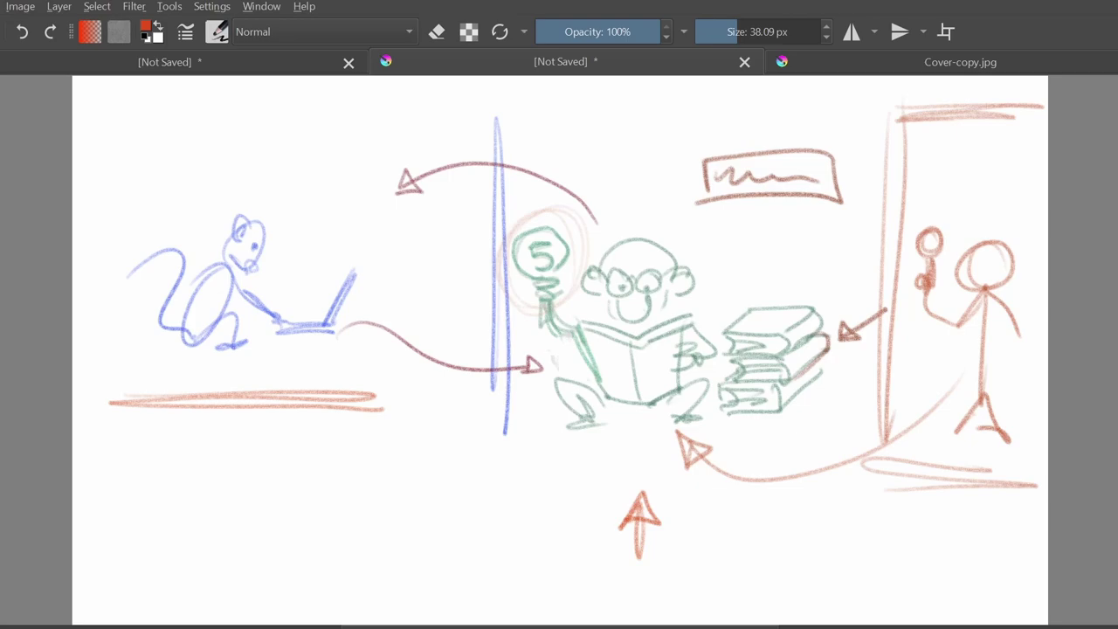
{"action": "left_click", "coordinate": [1099, 131]}
{"action": "mouse_move", "coordinate": [592, 107]}
{"action": "left_mouse_down"}
{"action": "mouse_move", "coordinate": [398, 90]}
{"action": "mouse_move", "coordinate": [596, 544]}
{"action": "mouse_move", "coordinate": [399, 90]}
{"action": "mouse_move", "coordinate": [172, 457]}
{"action": "left_mouse_up"}
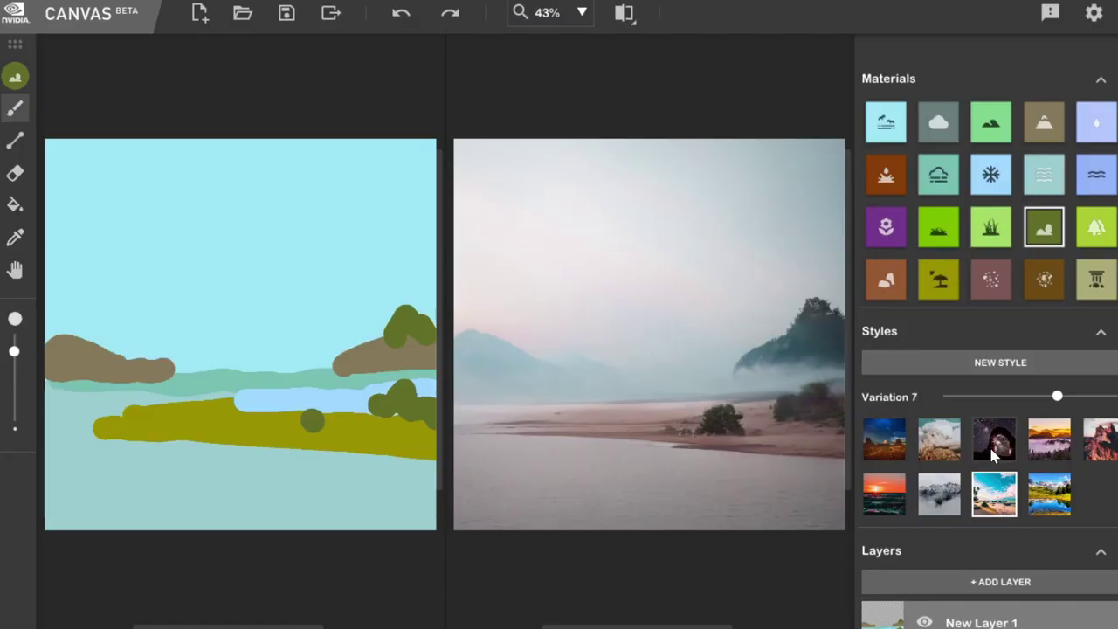
- Switch to Canvas, apply the purple sunset style at variation 3, and add a second bush on the sandbank
{"action": "left_click", "coordinate": [1030, 440]}
{"action": "left_click_drag", "start_coordinate": [1056, 396], "coordinate": [985, 397]}
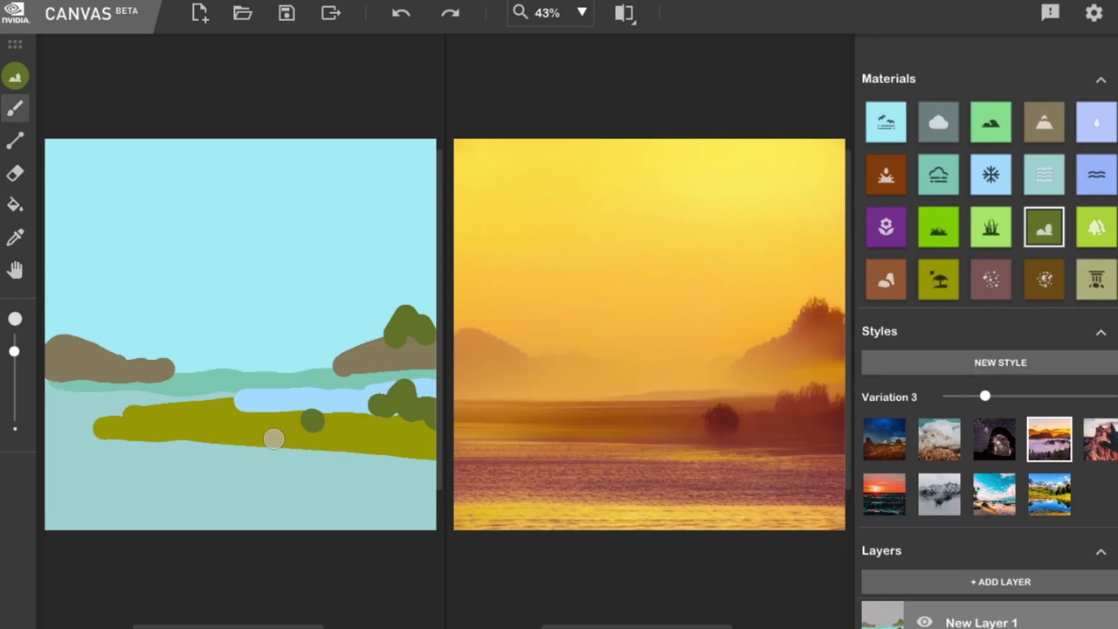
{"action": "left_click", "coordinate": [272, 418]}
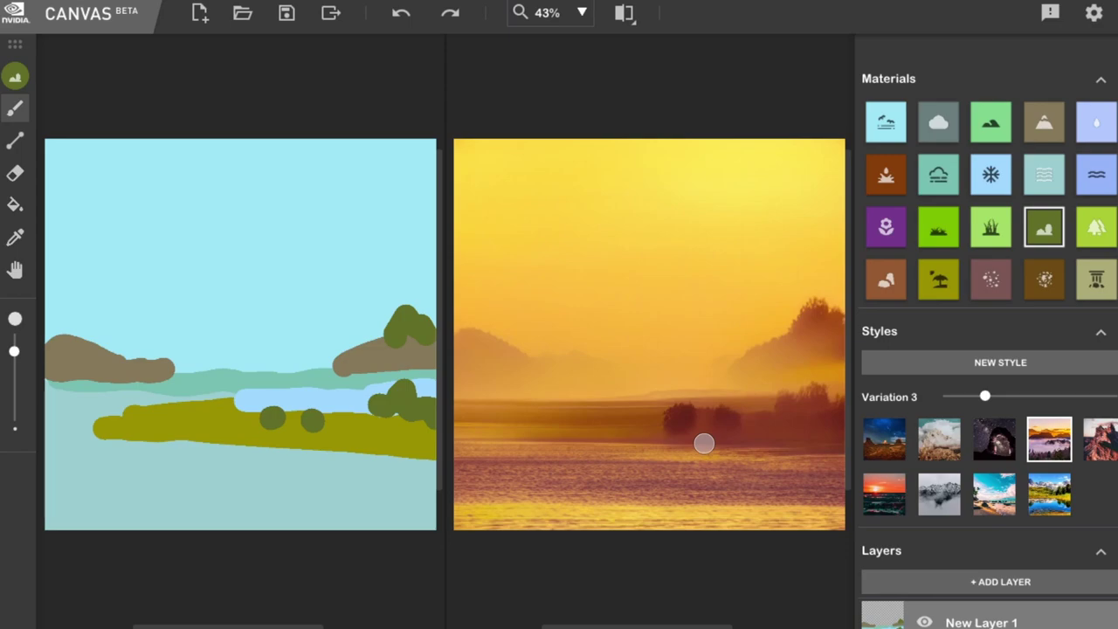
- Preview the landscape in the red rock mountain, red ocean sunset and snowy misty mountain styles, and apply the beach style
{"action": "left_click", "coordinate": [1087, 447]}
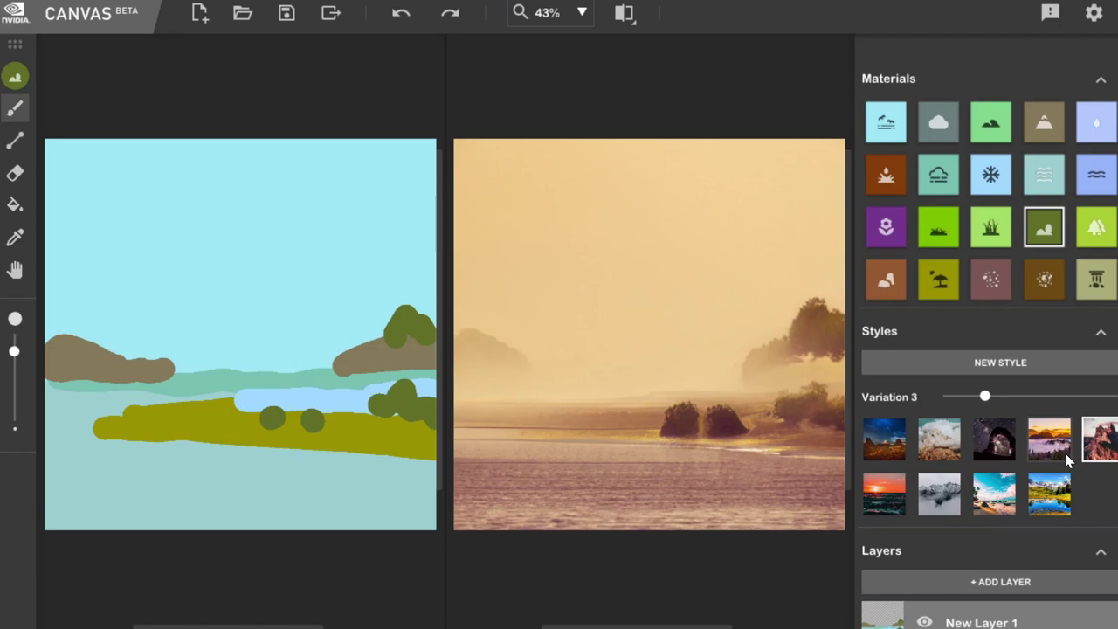
{"action": "left_click", "coordinate": [892, 492]}
{"action": "left_click", "coordinate": [939, 494]}
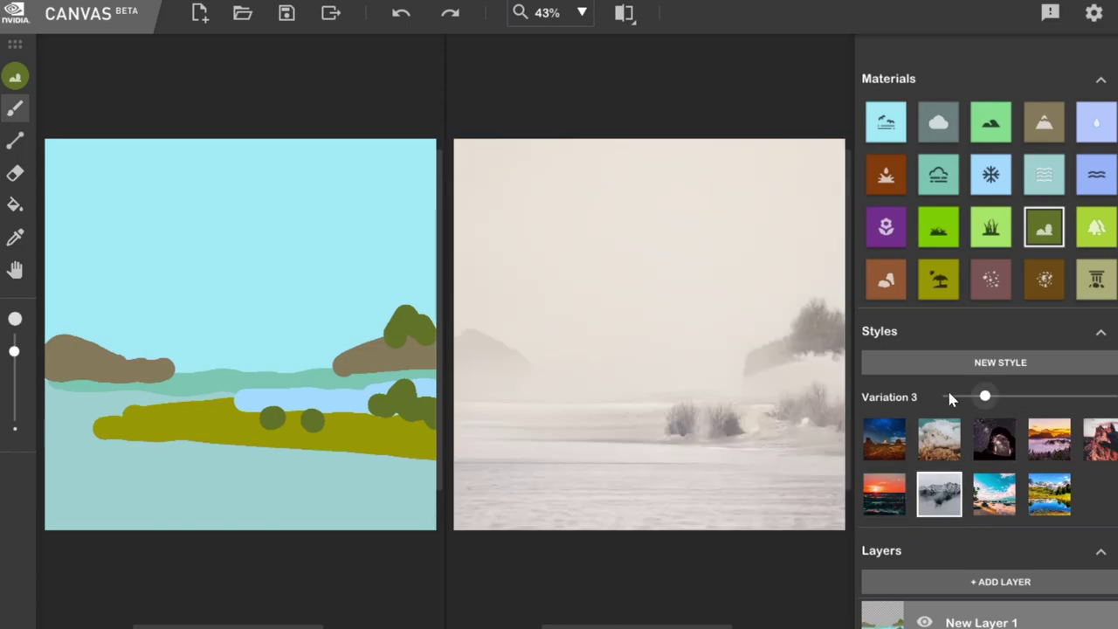
{"action": "left_click", "coordinate": [950, 397]}
{"action": "left_click", "coordinate": [1000, 502]}
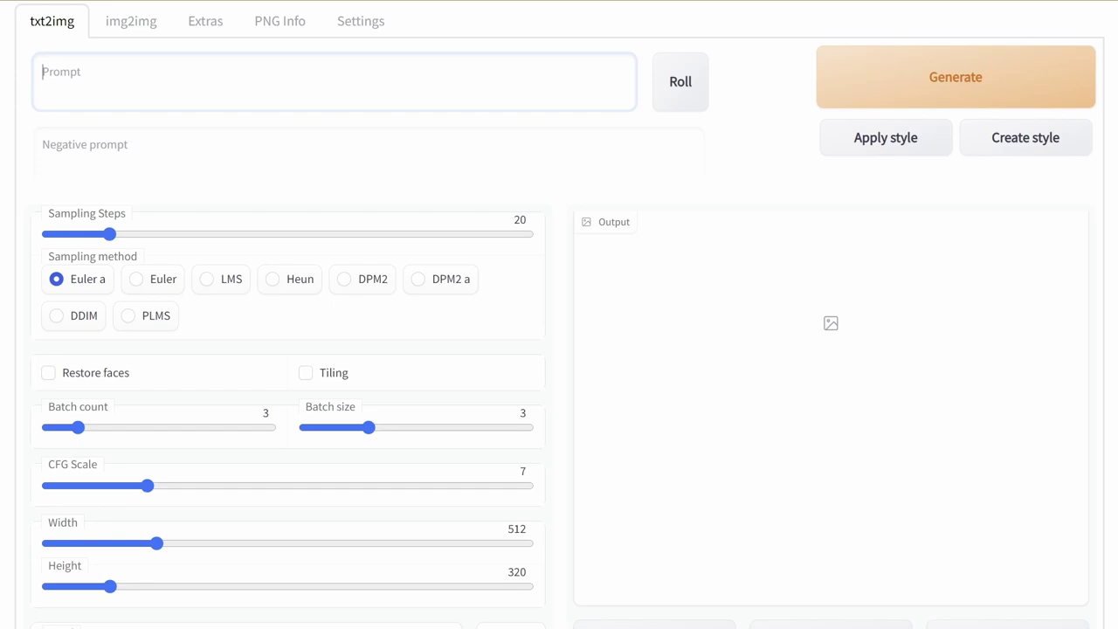
- Switch to the Stable Diffusion web UI, generate images from the prompt "beach at sunset", and enlarge the last one
{"action": "type", "text": "beach at sunset"}
{"action": "left_click", "coordinate": [943, 75]}
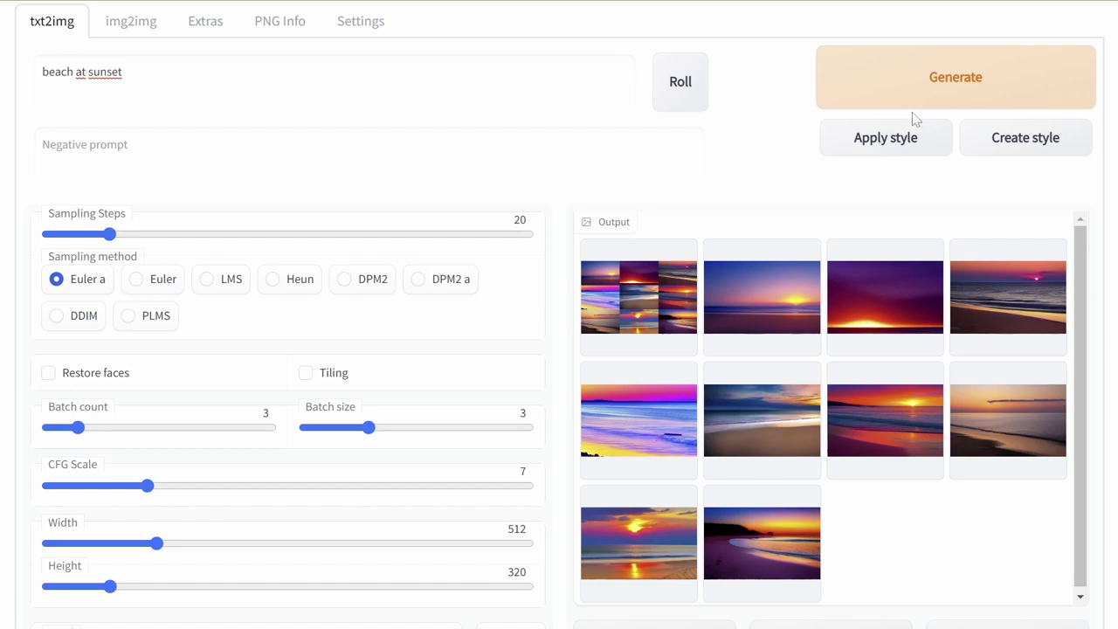
{"action": "left_click", "coordinate": [770, 545]}
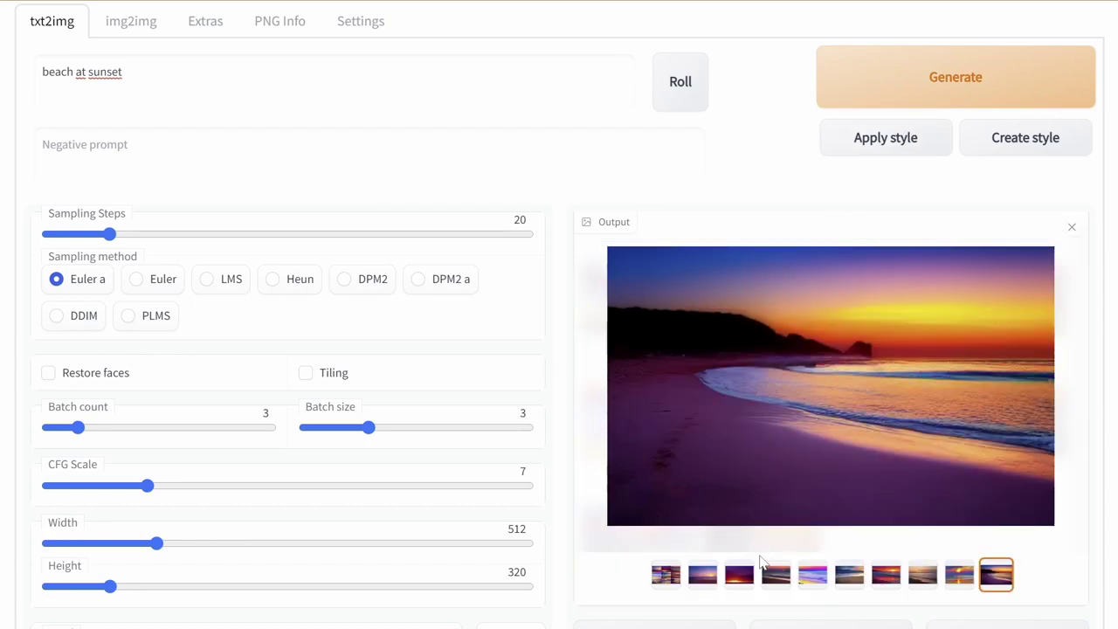
- Examine each generated beach image at full size, going back through the set to the first and forward to the last
{"action": "left_click", "coordinate": [957, 583]}
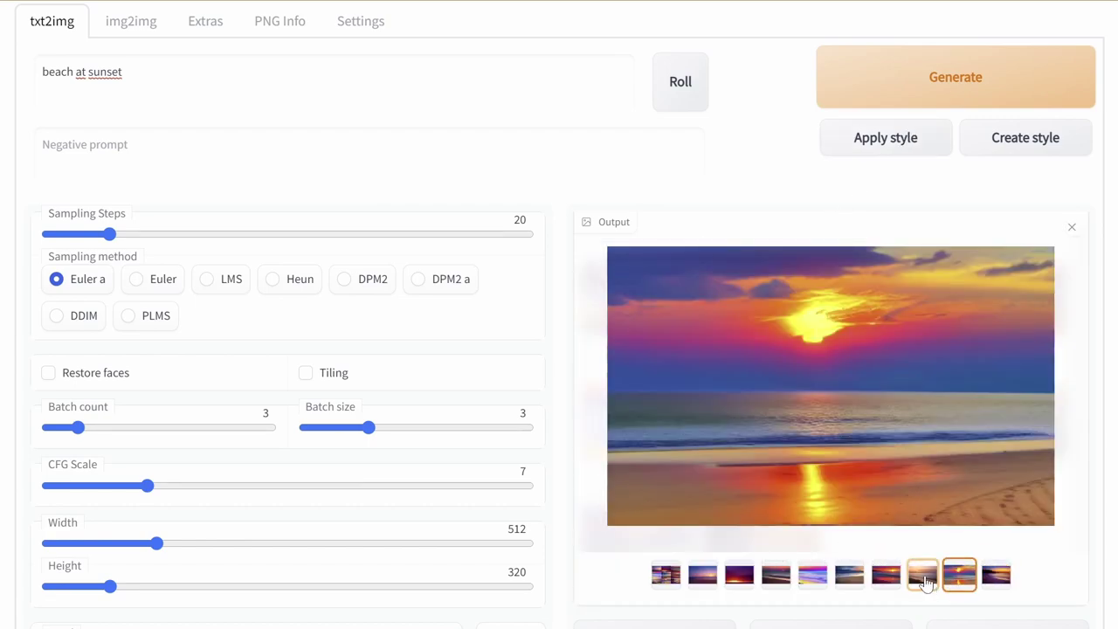
{"action": "left_click", "coordinate": [922, 583]}
{"action": "left_click", "coordinate": [885, 583]}
{"action": "left_click", "coordinate": [849, 583]}
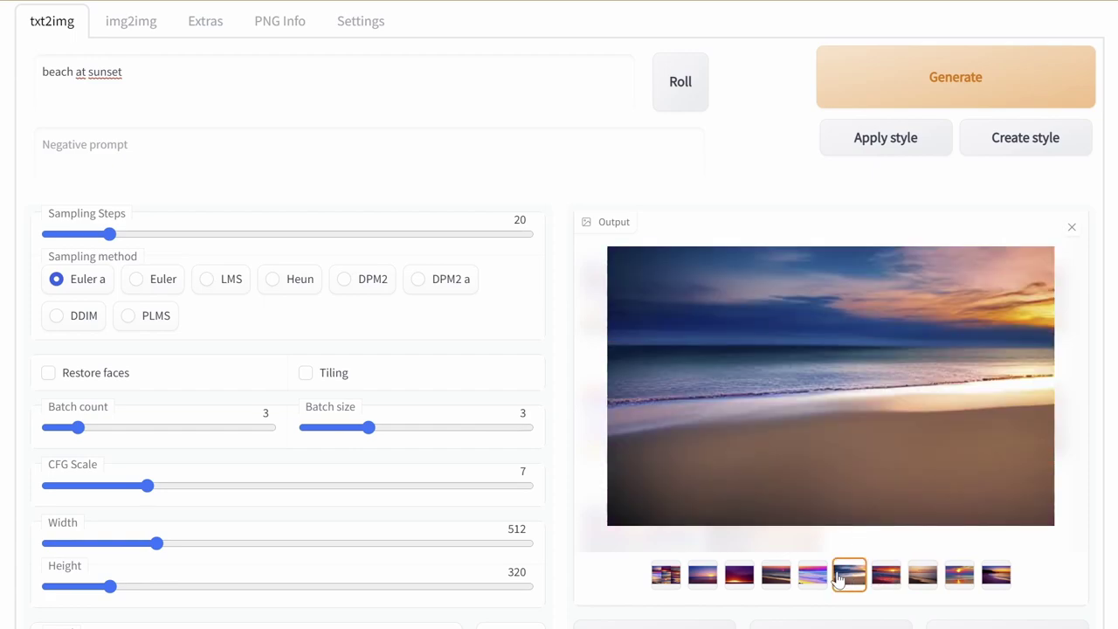
{"action": "left_click", "coordinate": [802, 580]}
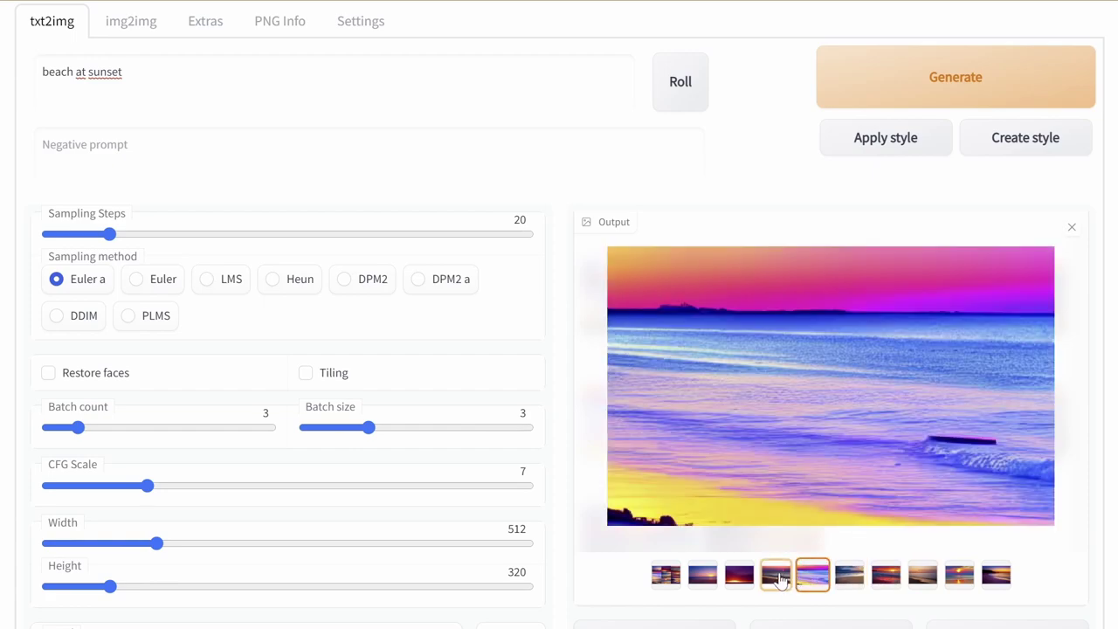
{"action": "left_click", "coordinate": [774, 580]}
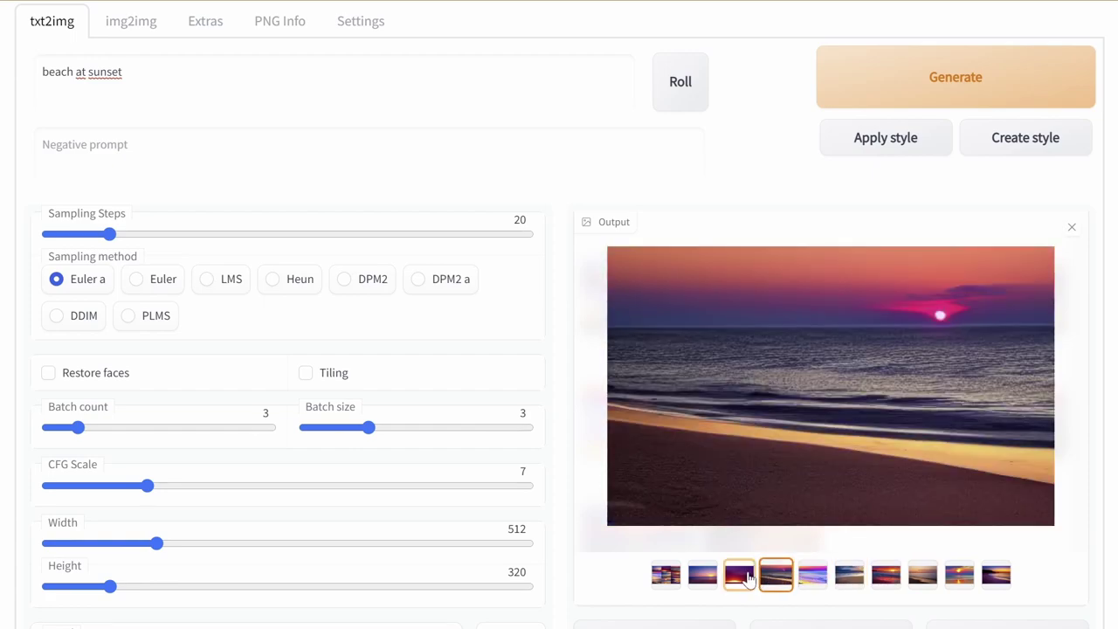
{"action": "left_click", "coordinate": [744, 578]}
{"action": "left_click", "coordinate": [703, 576]}
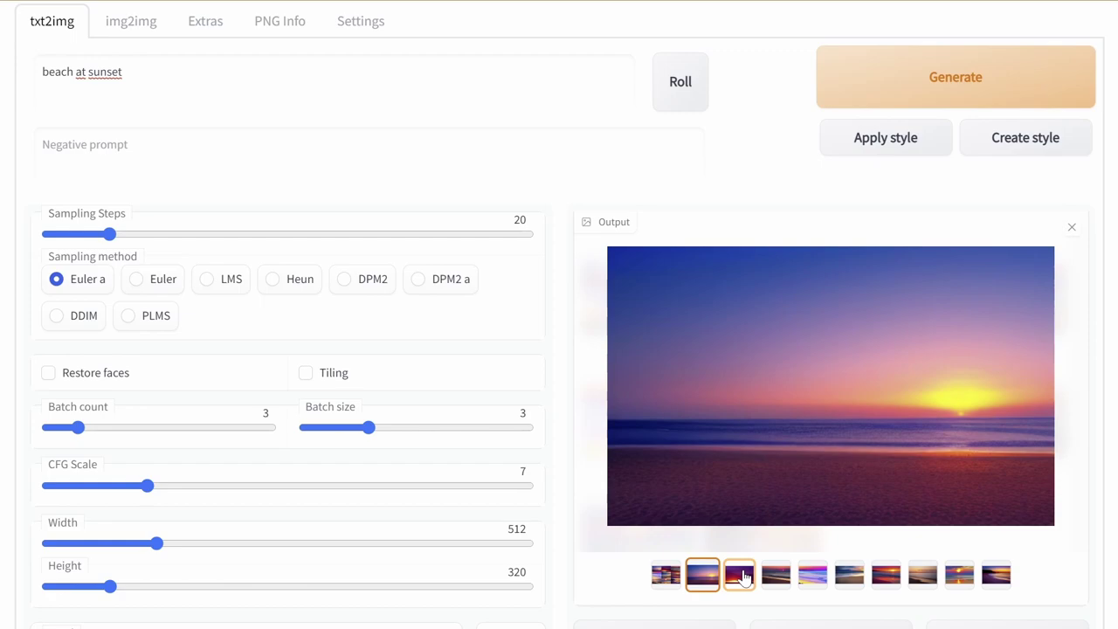
{"action": "left_click", "coordinate": [742, 578]}
{"action": "left_click", "coordinate": [780, 580]}
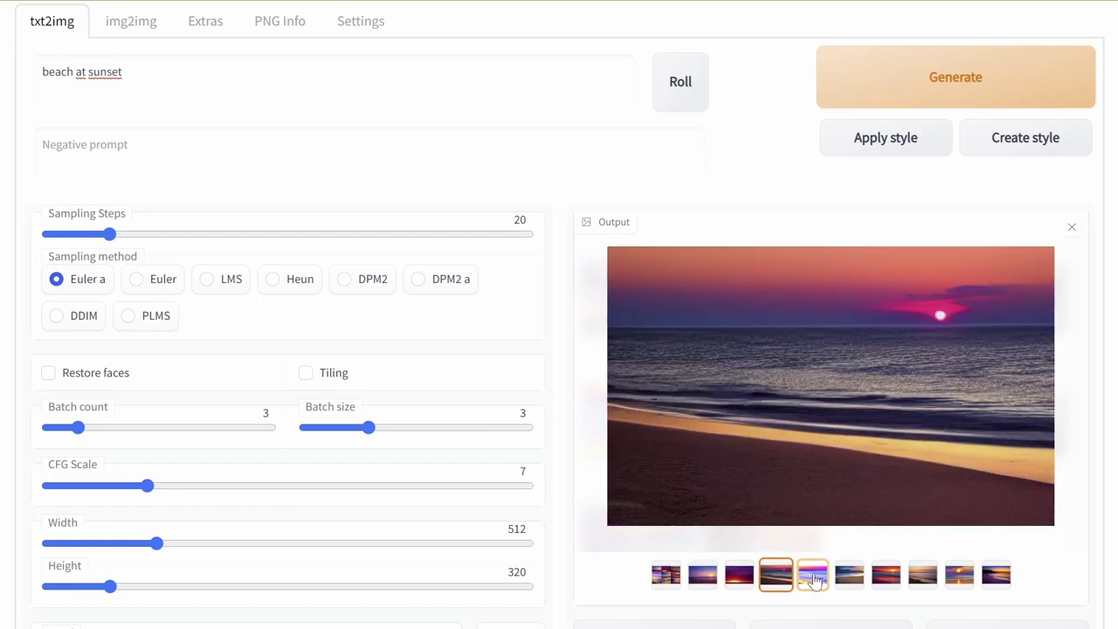
{"action": "left_click", "coordinate": [814, 580]}
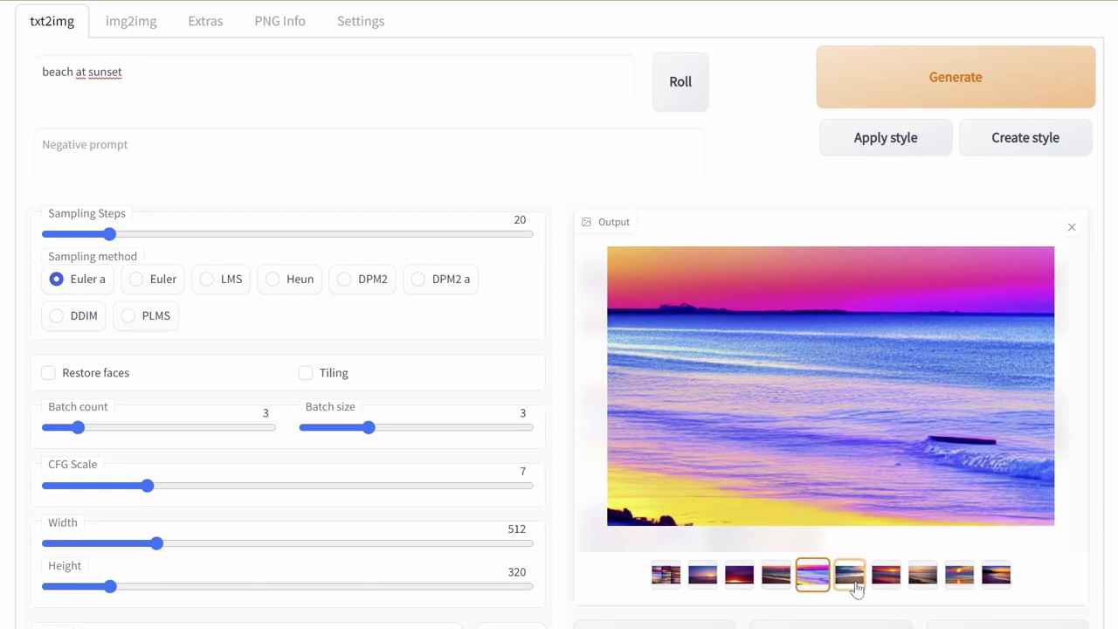
{"action": "left_click", "coordinate": [851, 579]}
{"action": "left_click", "coordinate": [890, 578]}
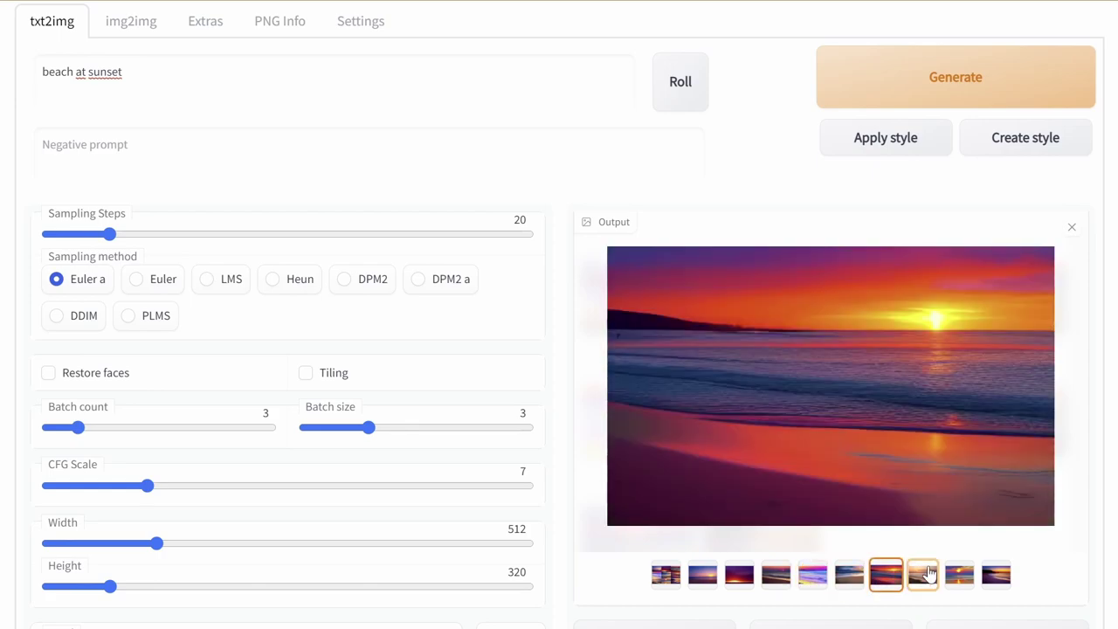
{"action": "left_click", "coordinate": [923, 578]}
{"action": "left_click", "coordinate": [959, 578]}
{"action": "left_click", "coordinate": [992, 580]}
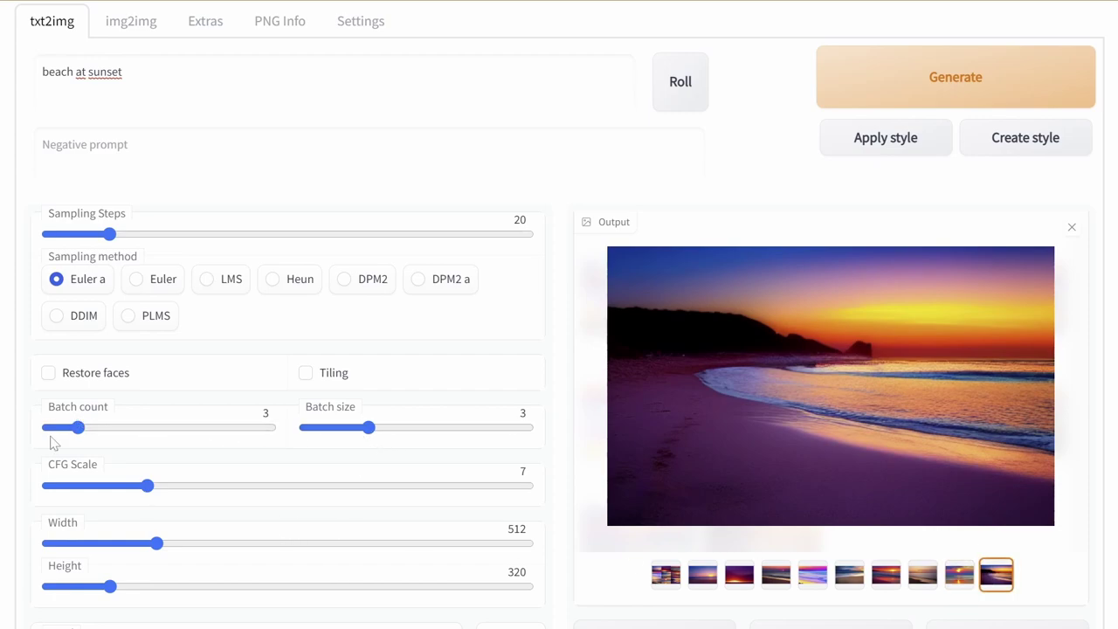
- Generate a new set of beach images with batch count 2 and batch size 2, and view each of them
{"action": "left_click_drag", "start_coordinate": [53, 441], "coordinate": [70, 436]}
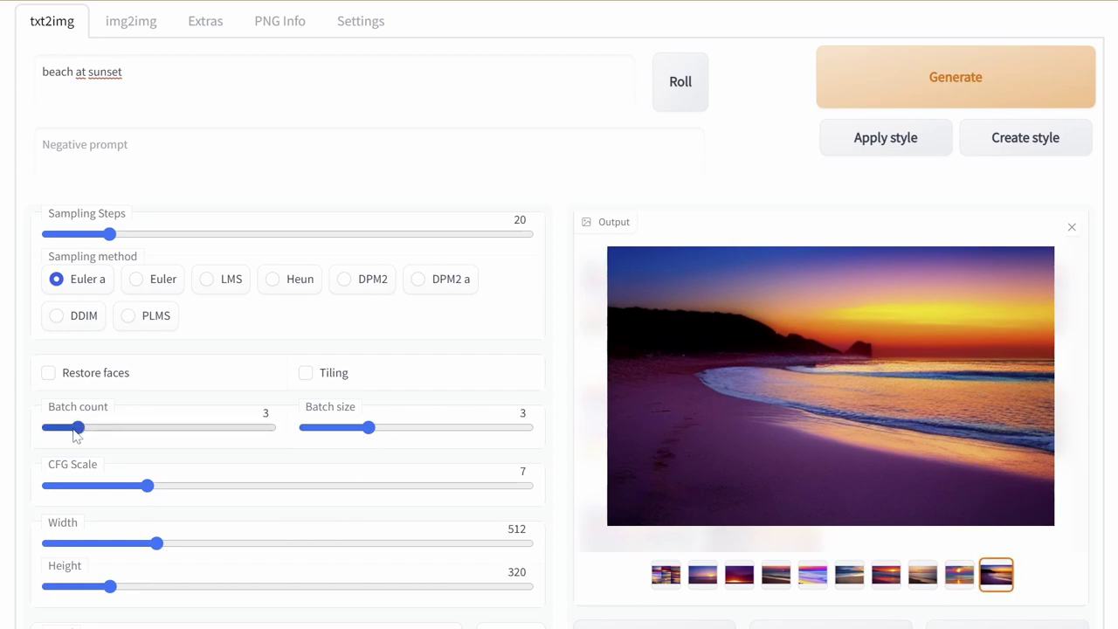
{"action": "left_click", "coordinate": [351, 432]}
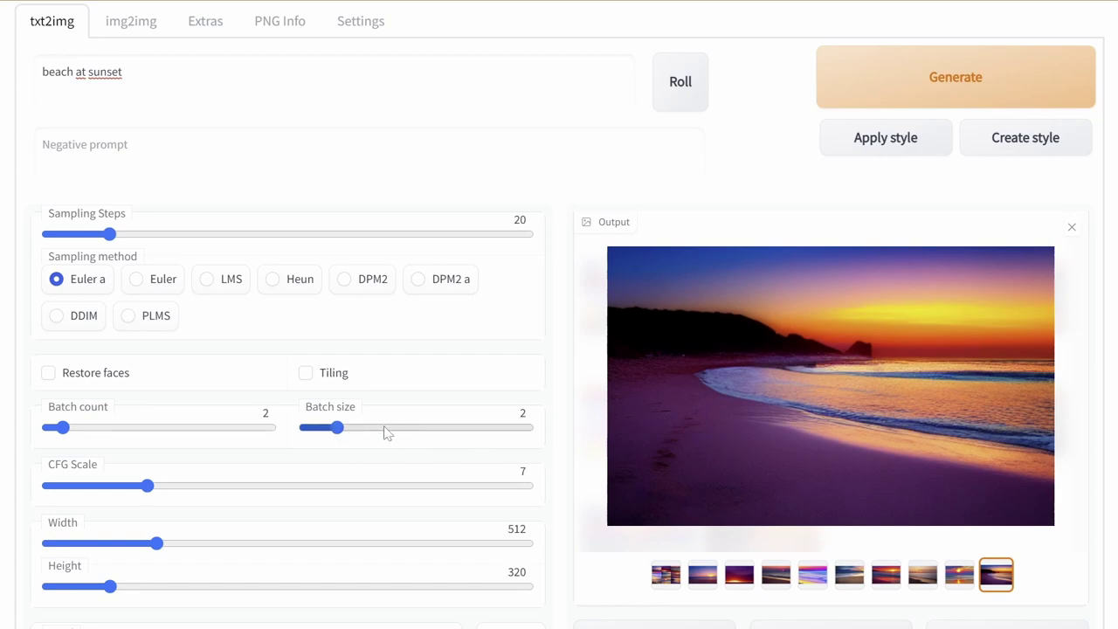
{"action": "left_click", "coordinate": [1000, 85]}
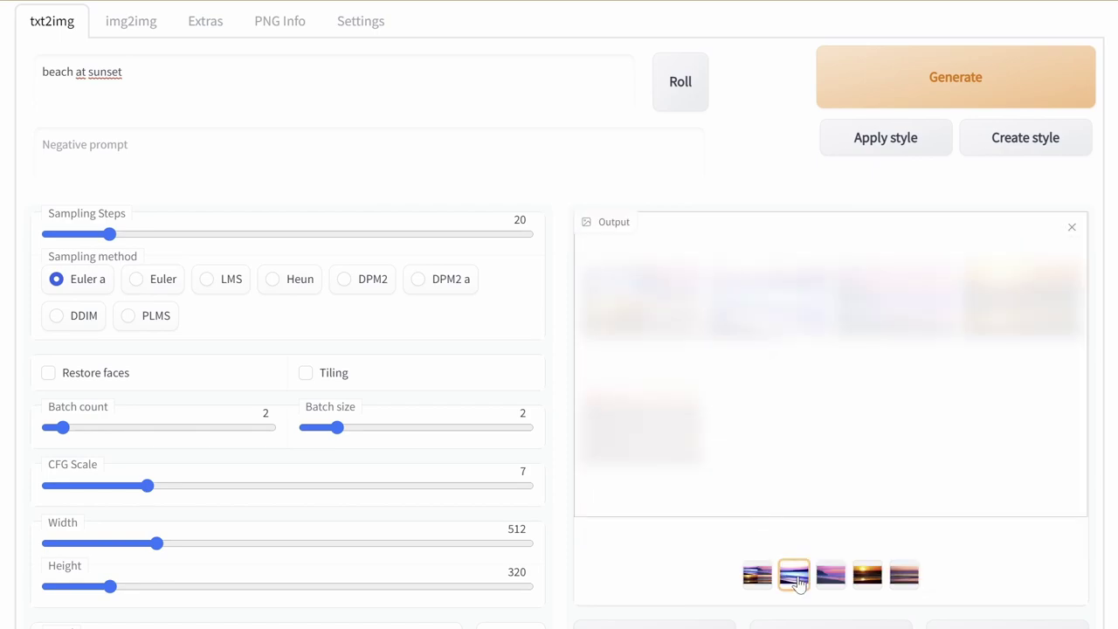
{"action": "left_click", "coordinate": [799, 584]}
{"action": "left_click", "coordinate": [830, 577]}
{"action": "left_click", "coordinate": [867, 577]}
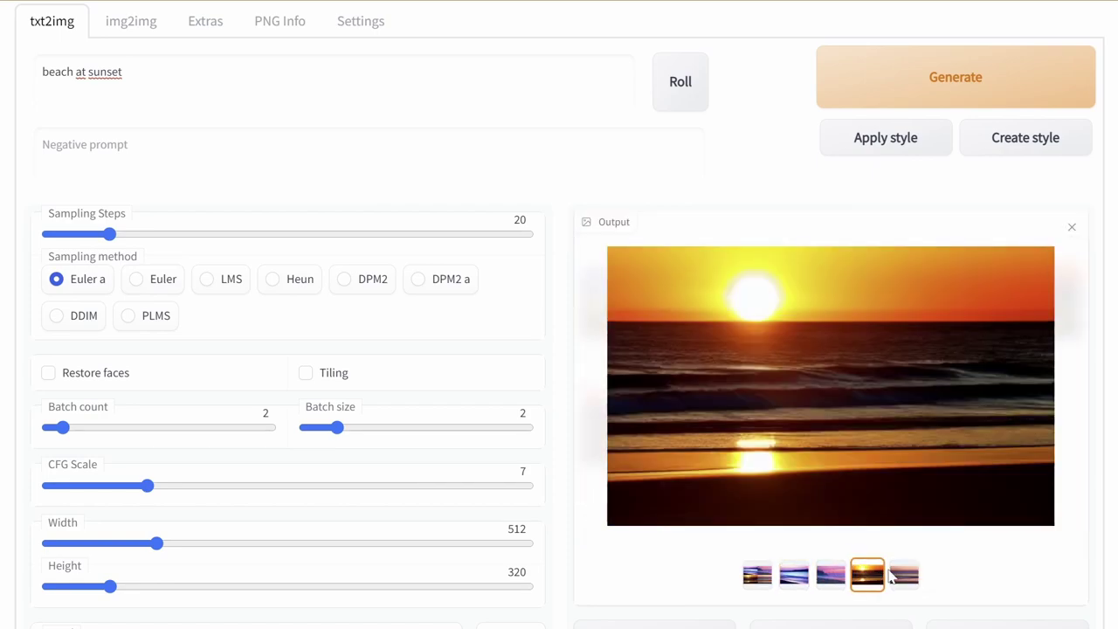
{"action": "left_click", "coordinate": [903, 576]}
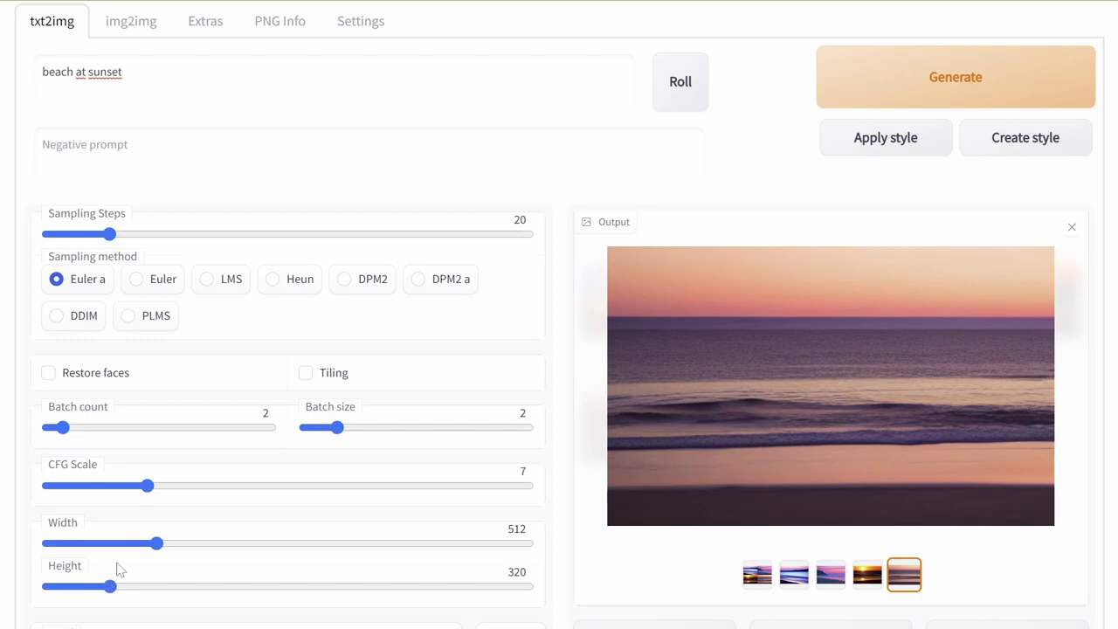
- Generate portrait beach images with width 256 and height 512, and view the first ones enlarged
{"action": "left_click_drag", "start_coordinate": [155, 544], "coordinate": [94, 544]}
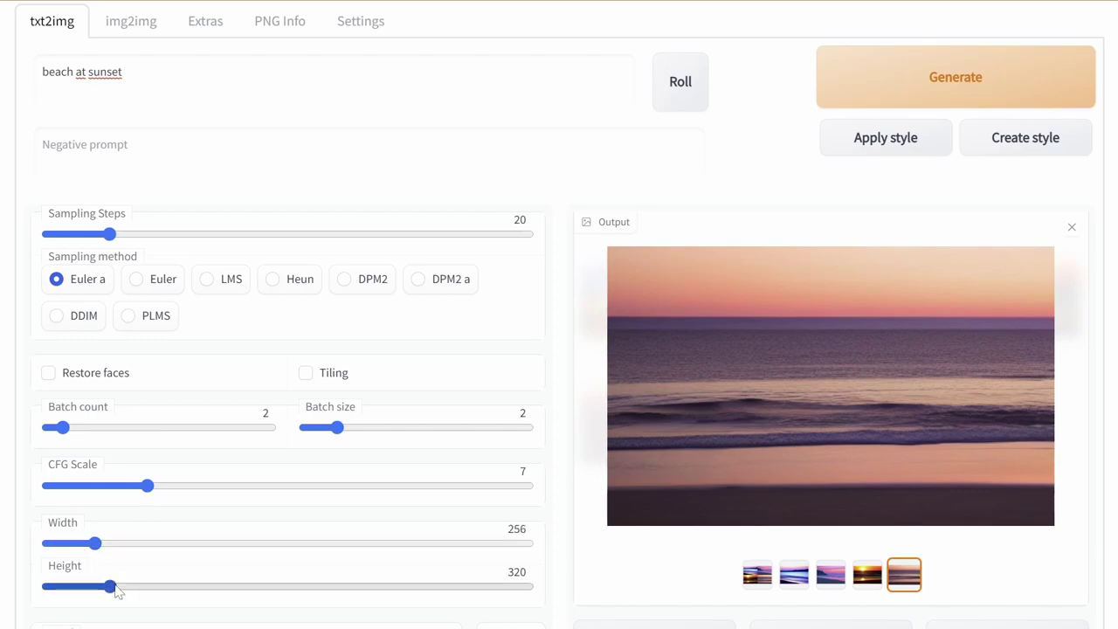
{"action": "left_click_drag", "start_coordinate": [118, 591], "coordinate": [158, 590]}
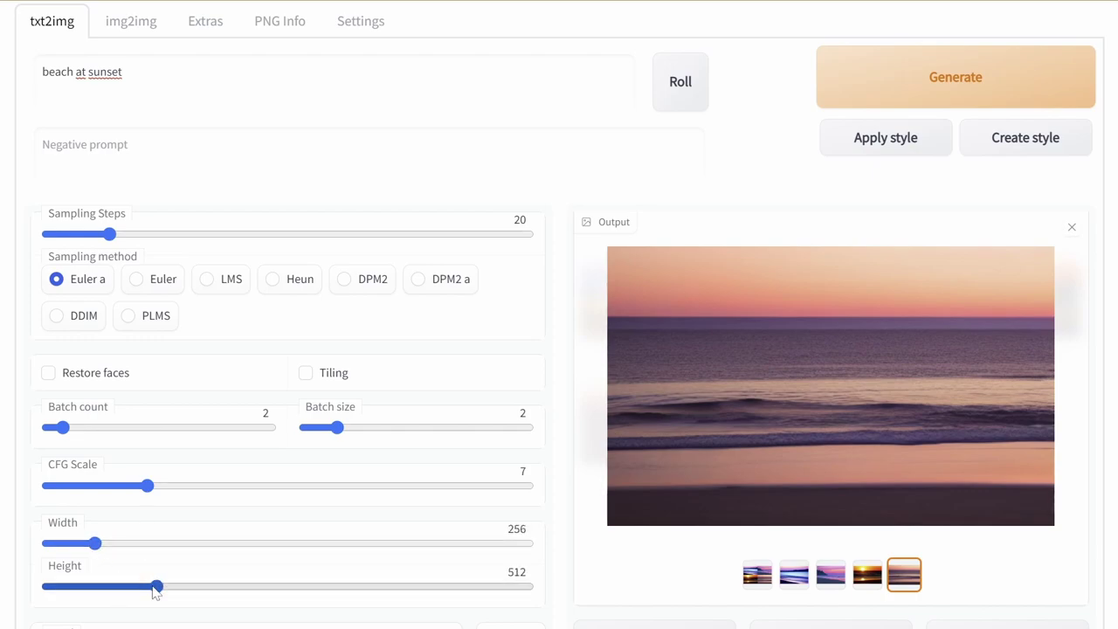
{"action": "left_click", "coordinate": [942, 88]}
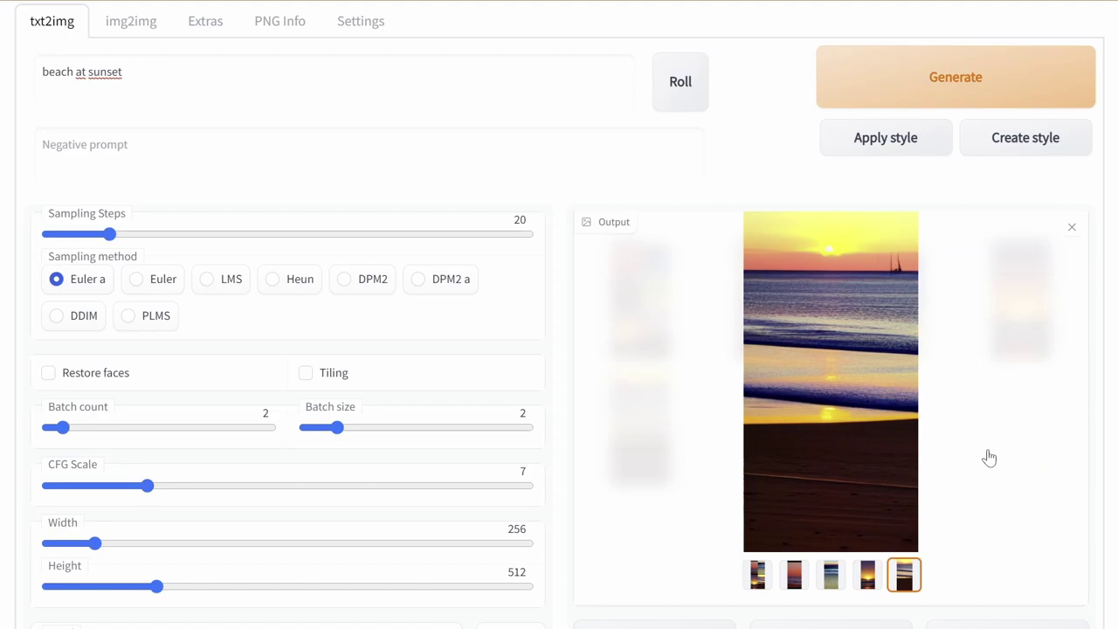
{"action": "left_click", "coordinate": [794, 574]}
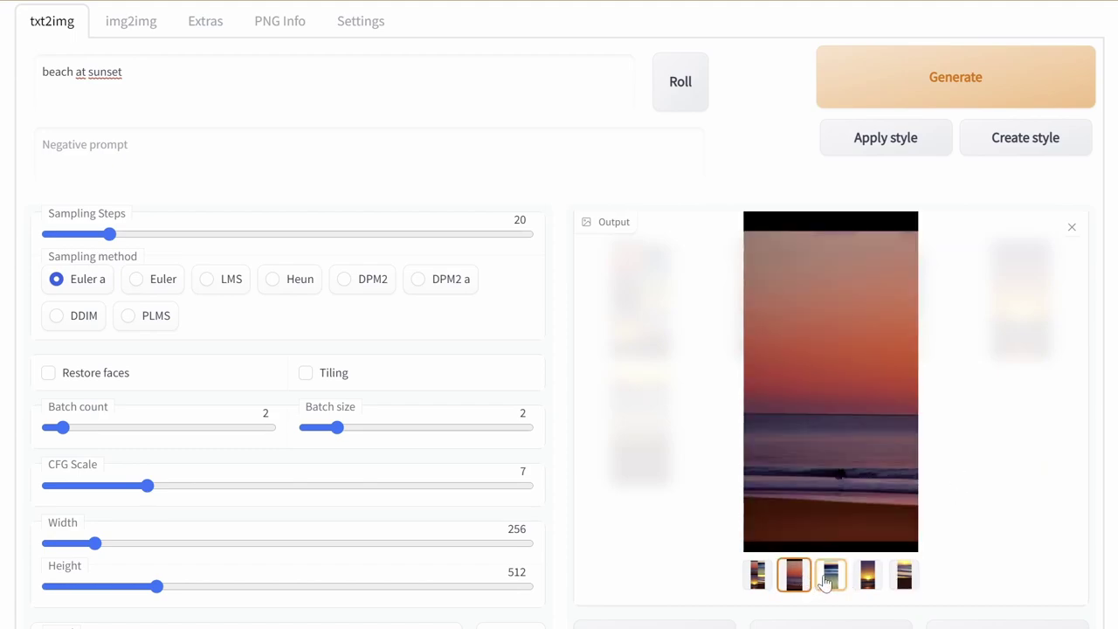
{"action": "left_click", "coordinate": [825, 582]}
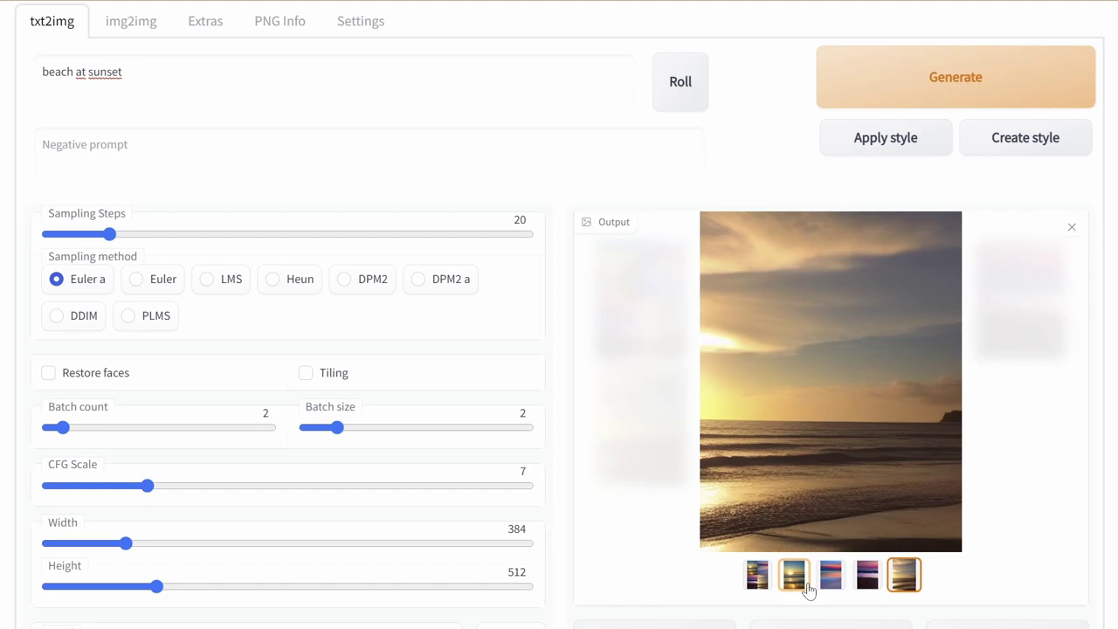
- View each of the portrait beach images enlarged, from the first to the last, and return to the first one
{"action": "left_click", "coordinate": [794, 576]}
{"action": "left_click", "coordinate": [831, 578]}
{"action": "left_click", "coordinate": [869, 578]}
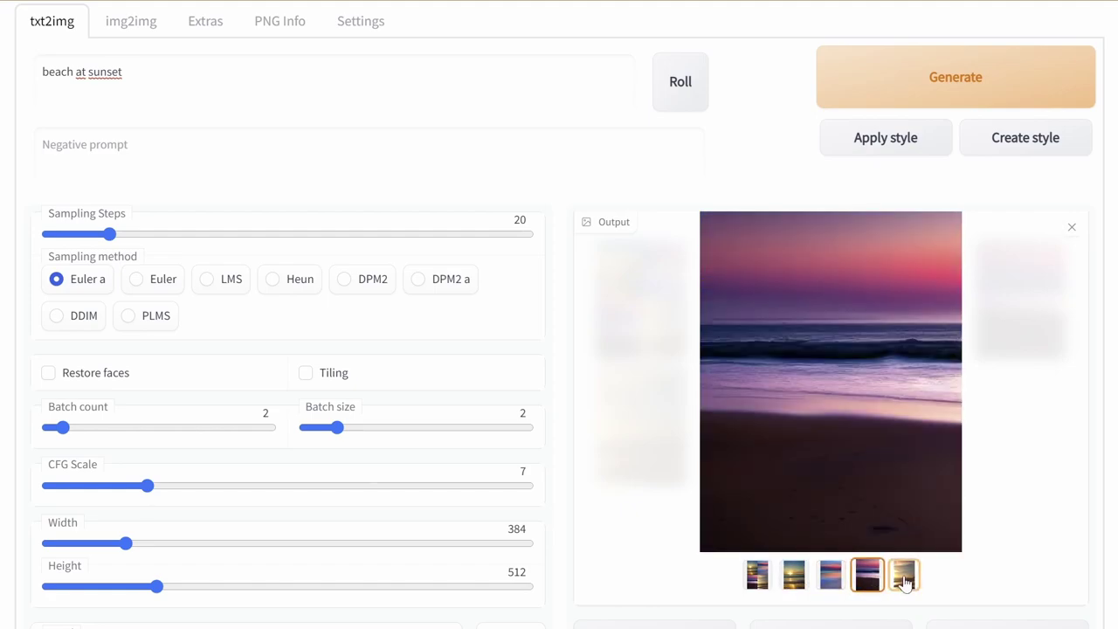
{"action": "left_click", "coordinate": [905, 580]}
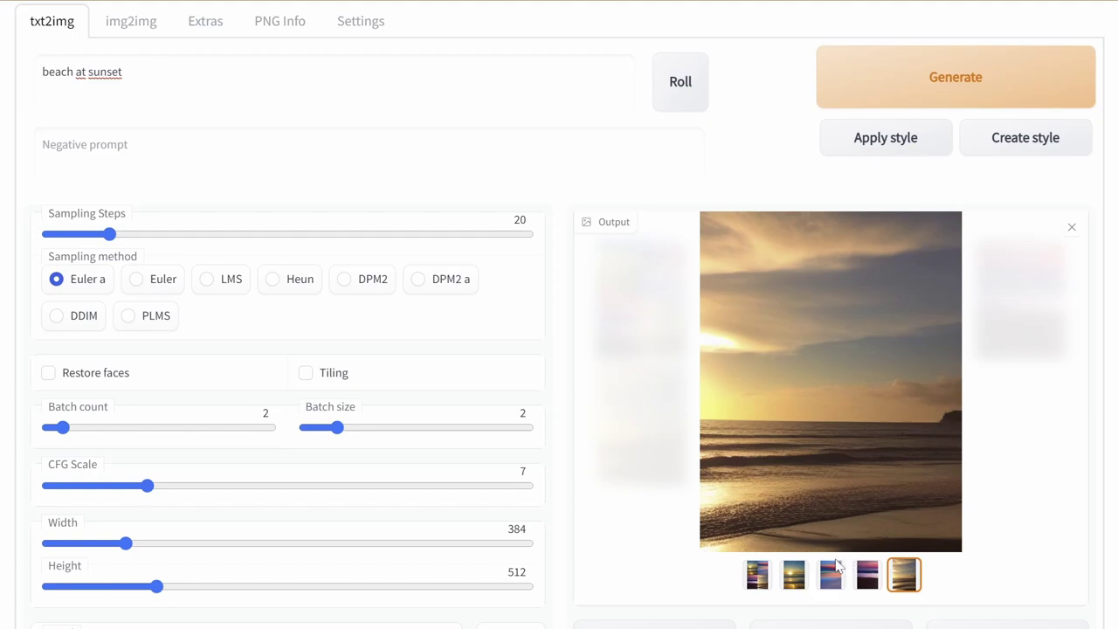
{"action": "left_click", "coordinate": [791, 578]}
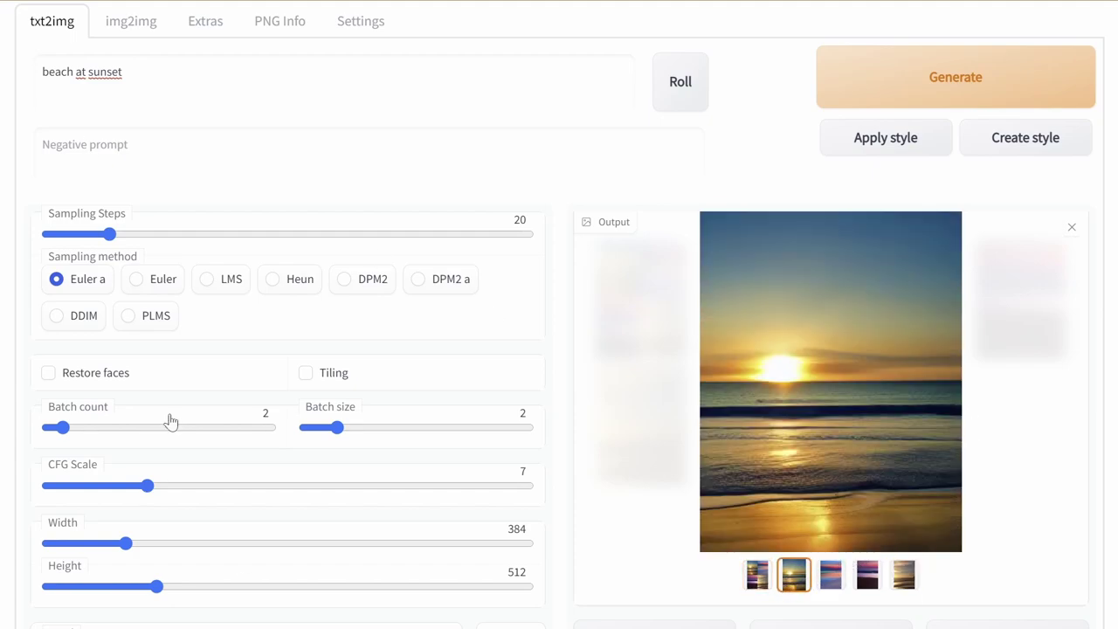
- Set the width to 512, extend the prompt to "beach at sunset with seagulls", and generate the images
{"action": "left_click_drag", "start_coordinate": [122, 544], "coordinate": [160, 548]}
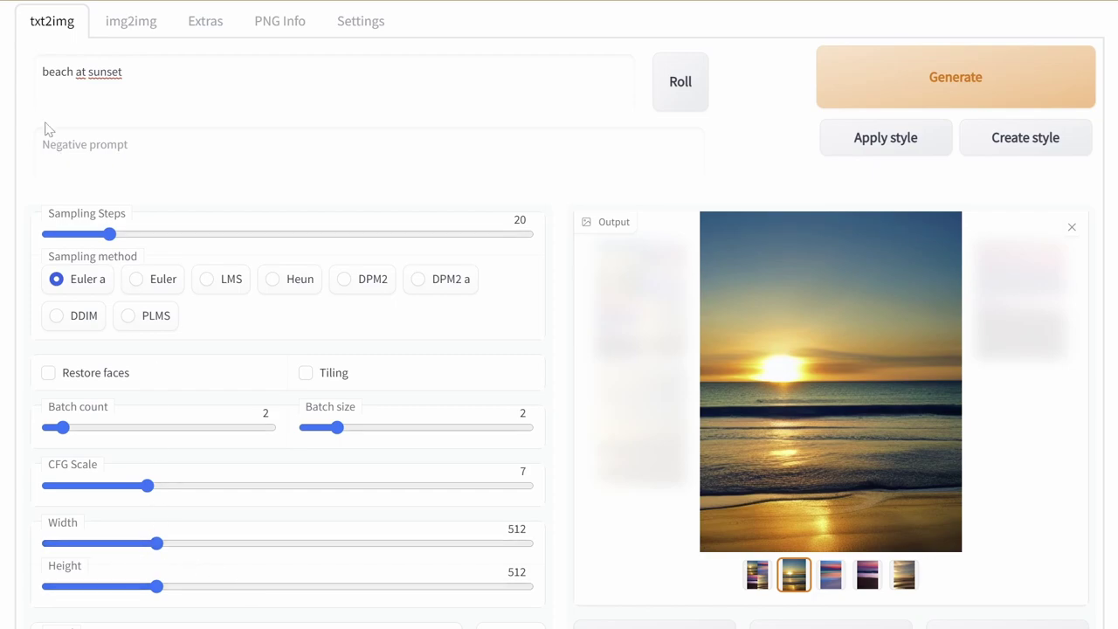
{"action": "left_click", "coordinate": [52, 87]}
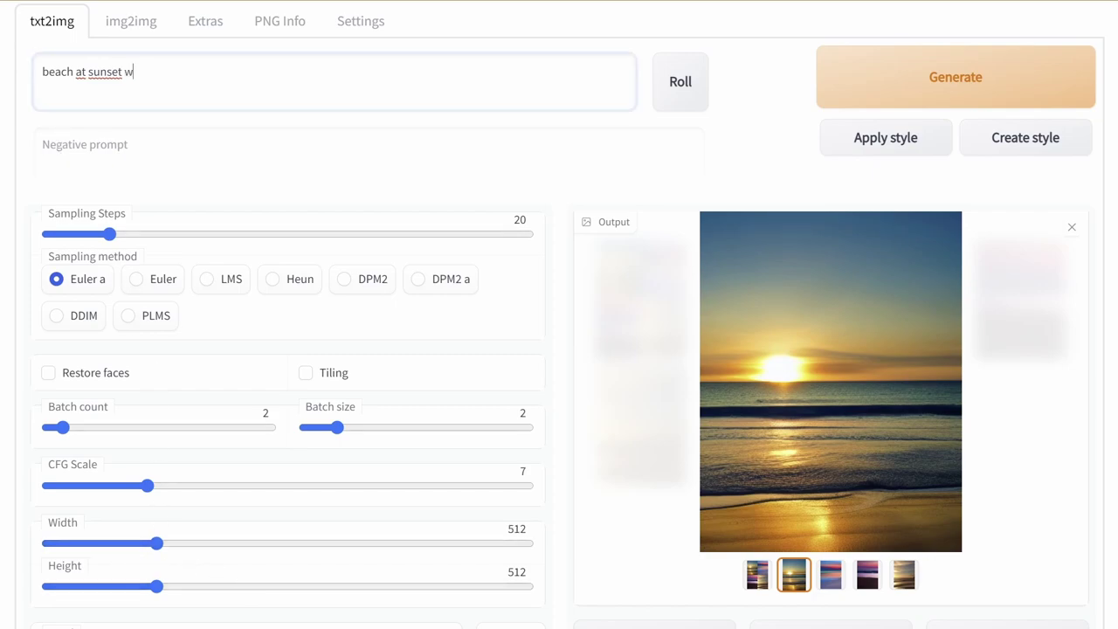
{"action": "type", "text": "with seagulls"}
{"action": "key", "text": "ctrl+Return"}
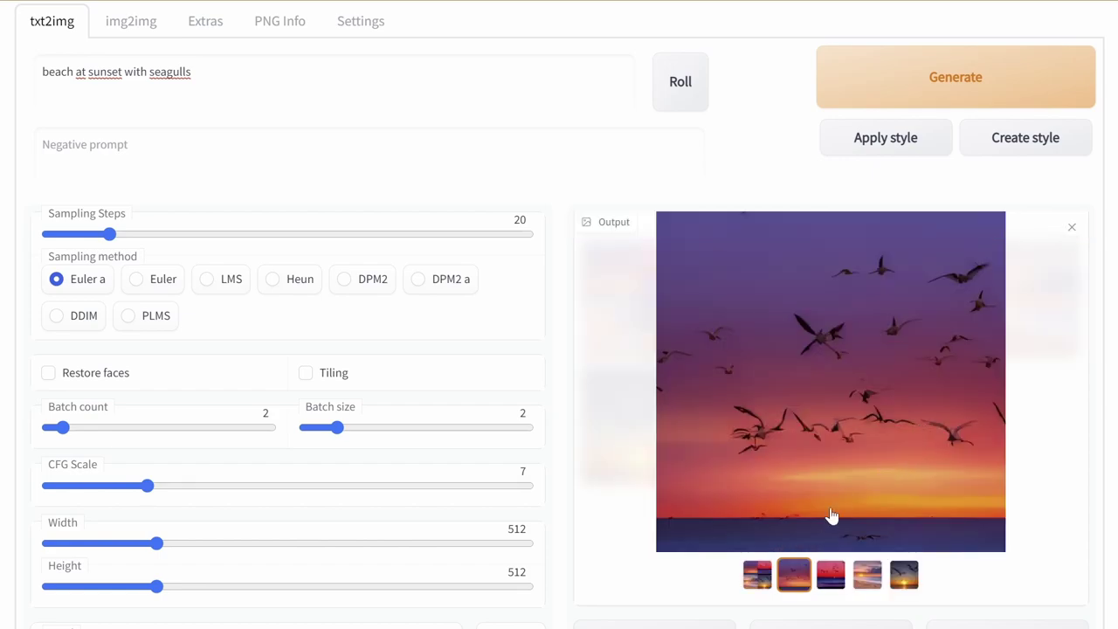
- Go through the generated seagull beach images twice at enlarged size, ending on the last one
{"action": "left_click", "coordinate": [834, 574]}
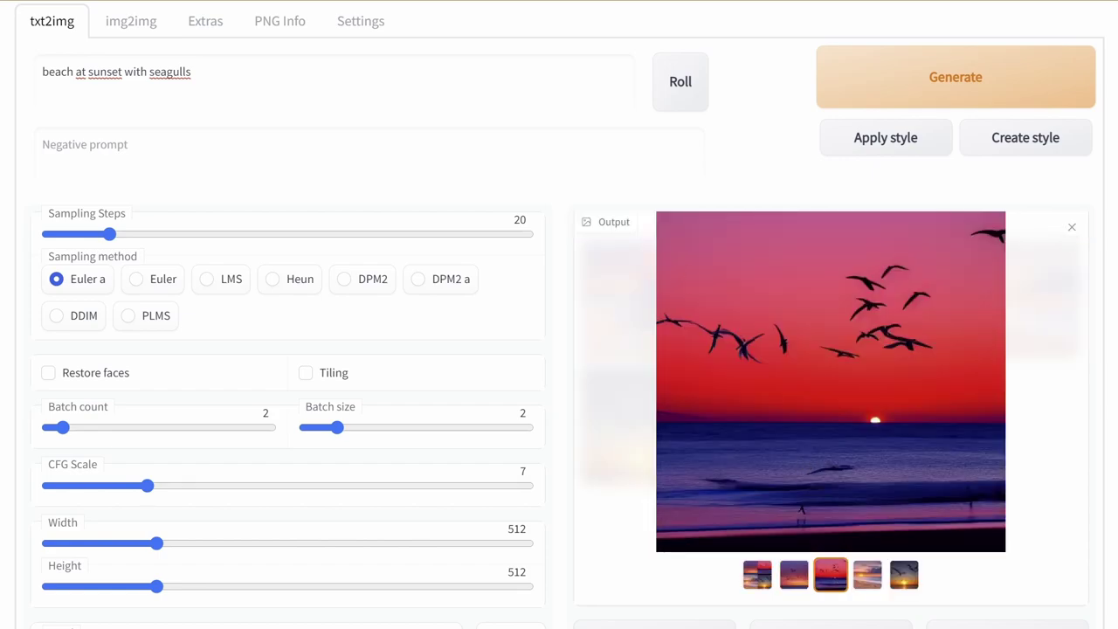
{"action": "left_click", "coordinate": [873, 585]}
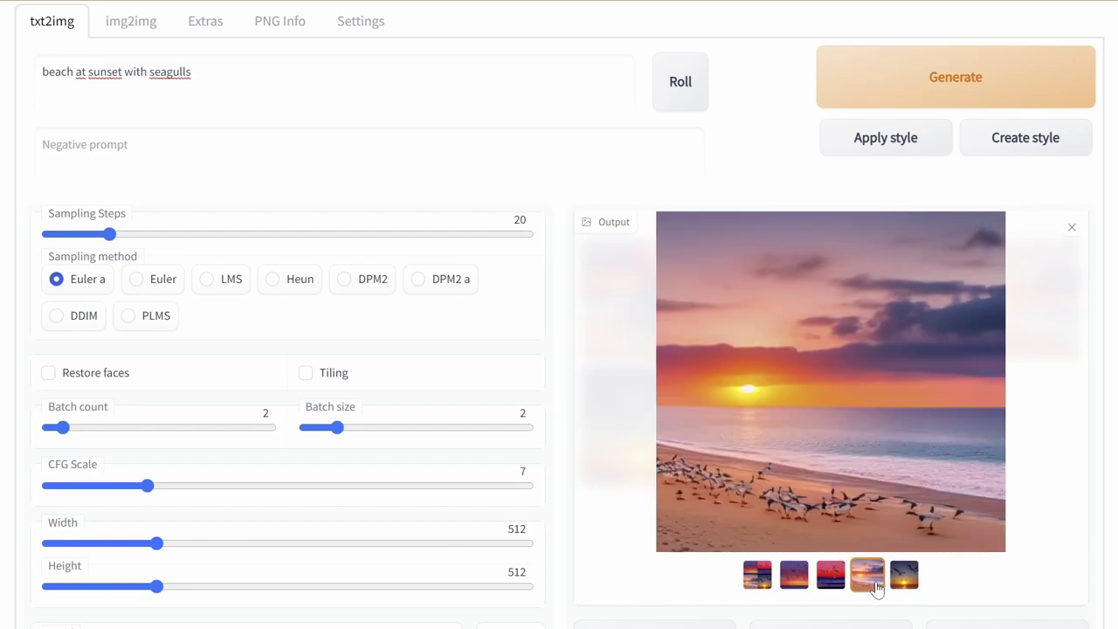
{"action": "left_click", "coordinate": [908, 583]}
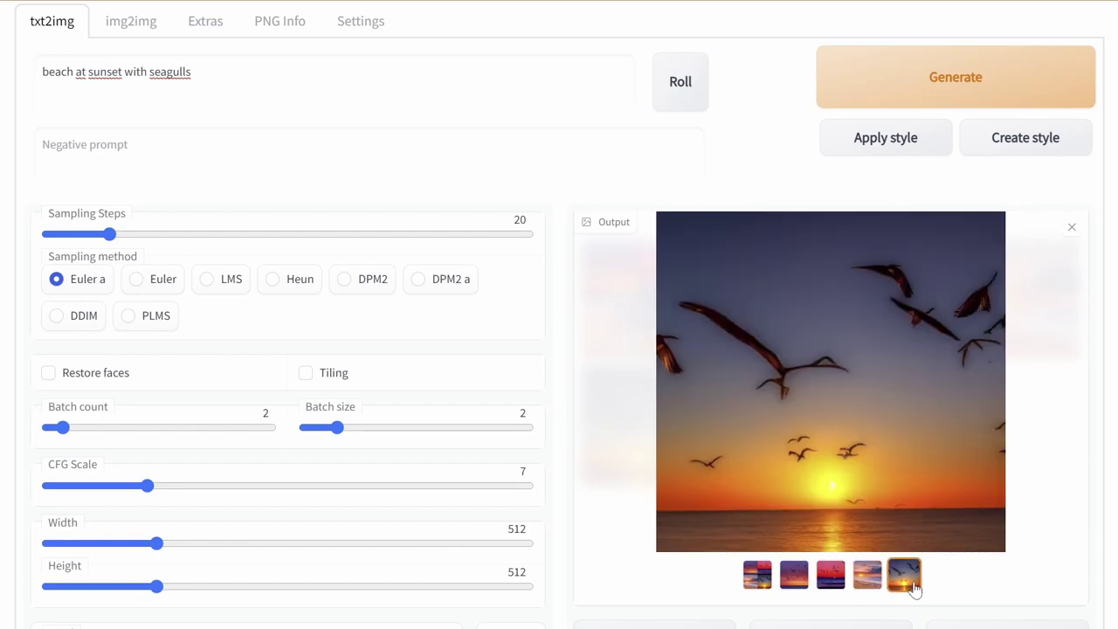
{"action": "left_click", "coordinate": [793, 578]}
{"action": "left_click", "coordinate": [824, 582]}
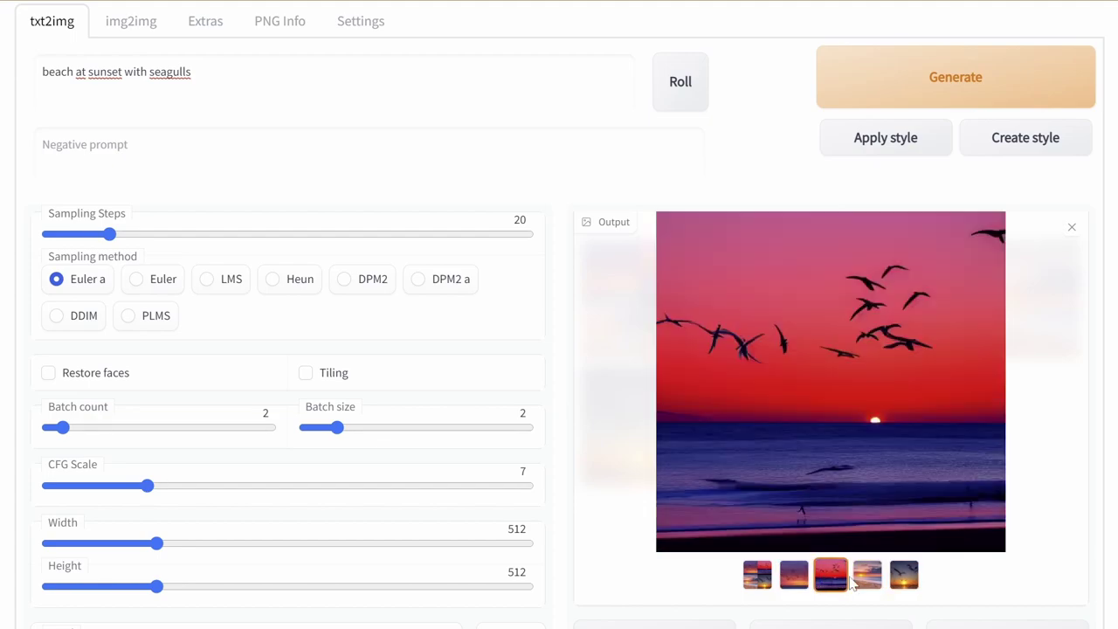
{"action": "left_click", "coordinate": [858, 583]}
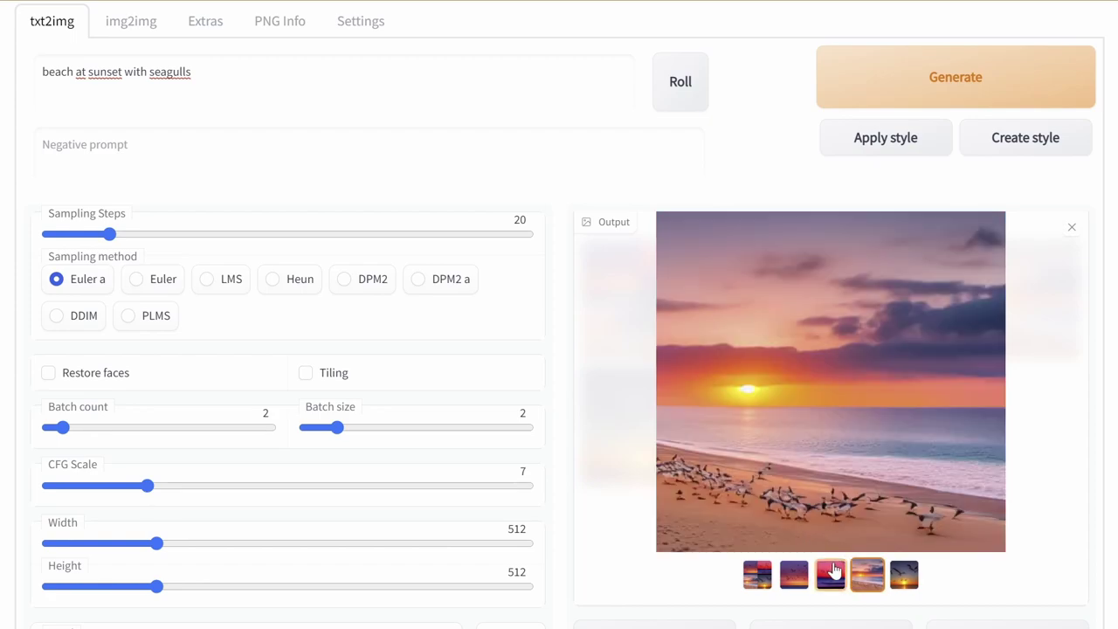
{"action": "left_click", "coordinate": [908, 584]}
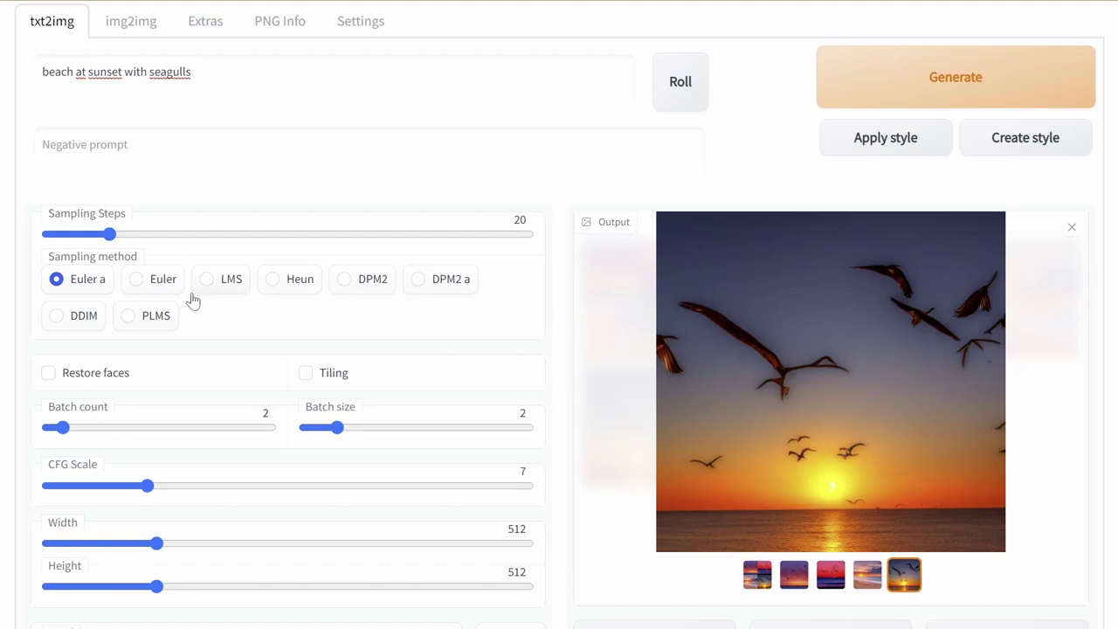
- Generate the seagull beach images with the Euler sampling method and view the results enlarged
{"action": "left_click", "coordinate": [137, 280]}
{"action": "left_click", "coordinate": [949, 73]}
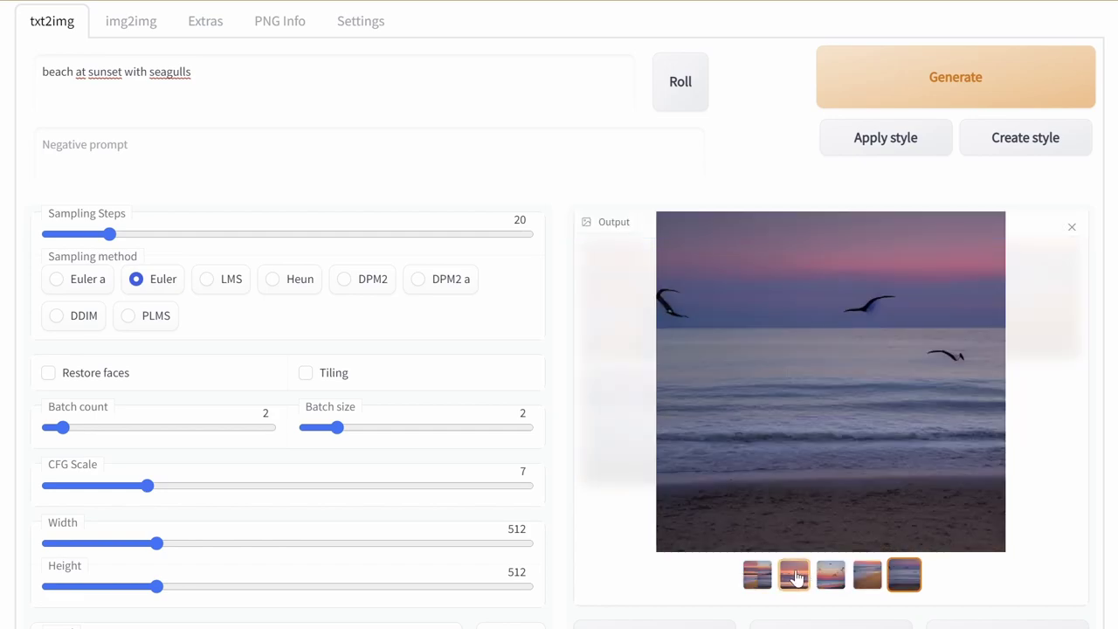
{"action": "left_click", "coordinate": [797, 576]}
{"action": "left_click", "coordinate": [908, 585]}
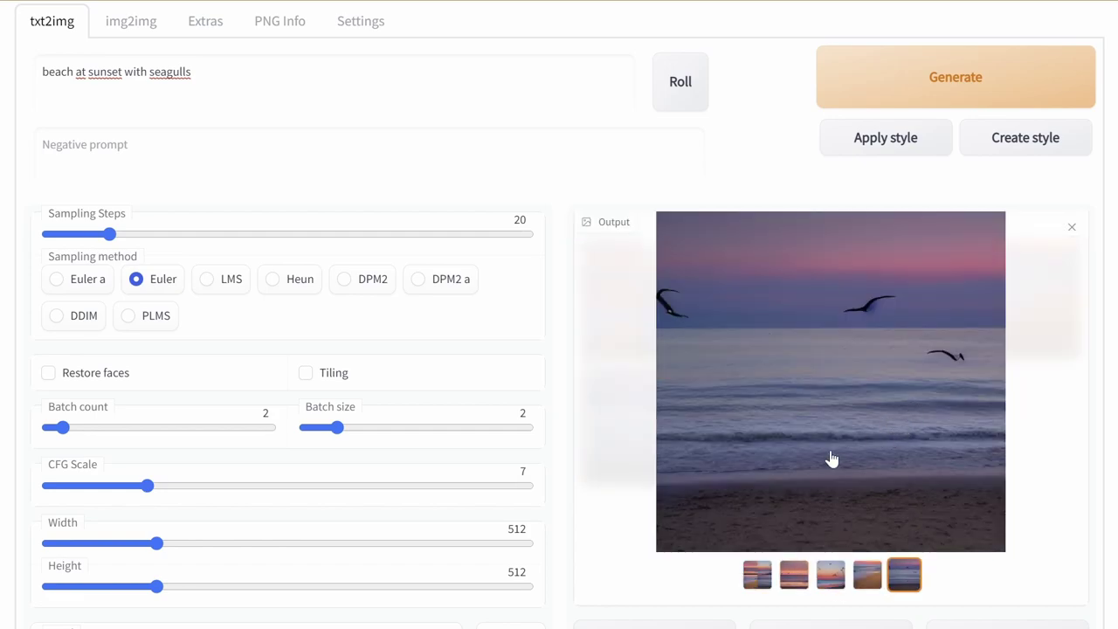
- Generate the seagull beach images with the LMS sampling method and view them back to the first one
{"action": "left_click", "coordinate": [241, 290]}
{"action": "left_click", "coordinate": [935, 90]}
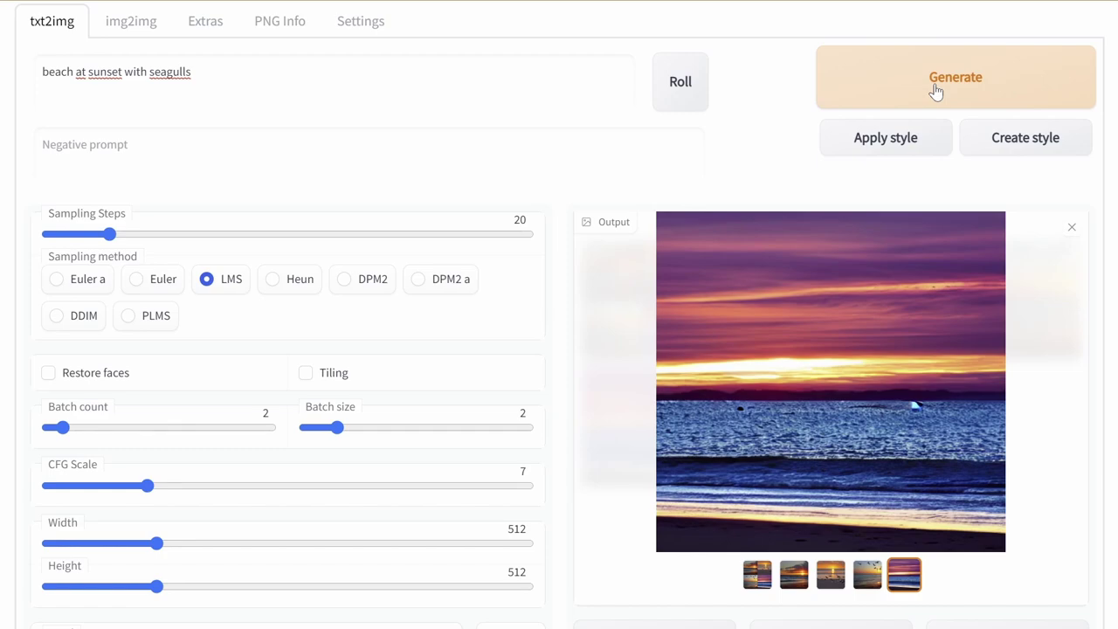
{"action": "left_click", "coordinate": [867, 581]}
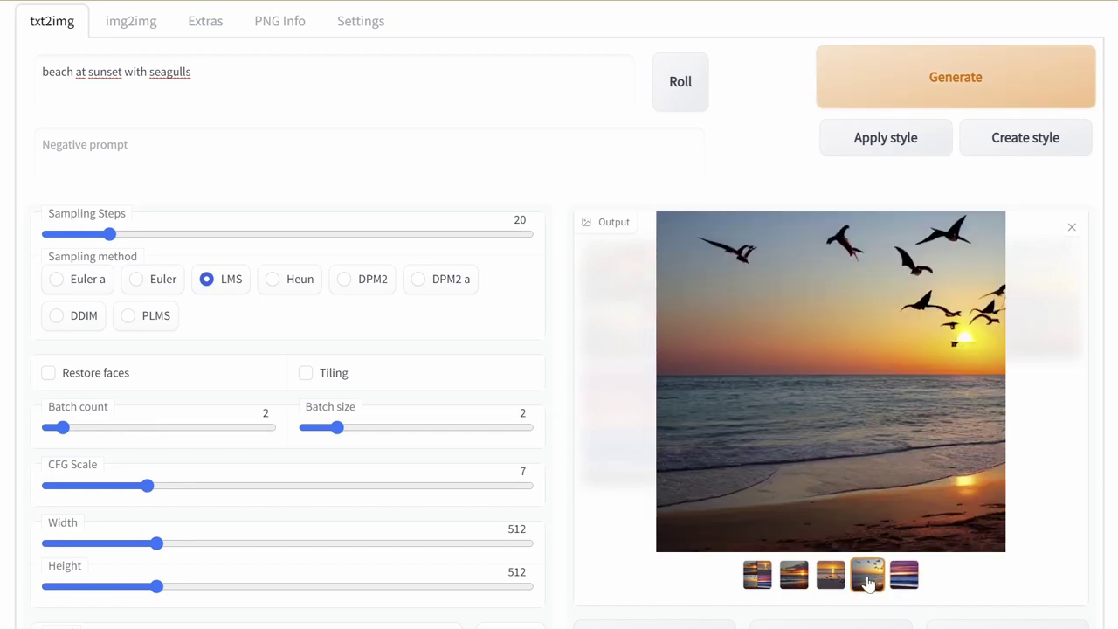
{"action": "left_click", "coordinate": [816, 582]}
{"action": "left_click", "coordinate": [803, 582]}
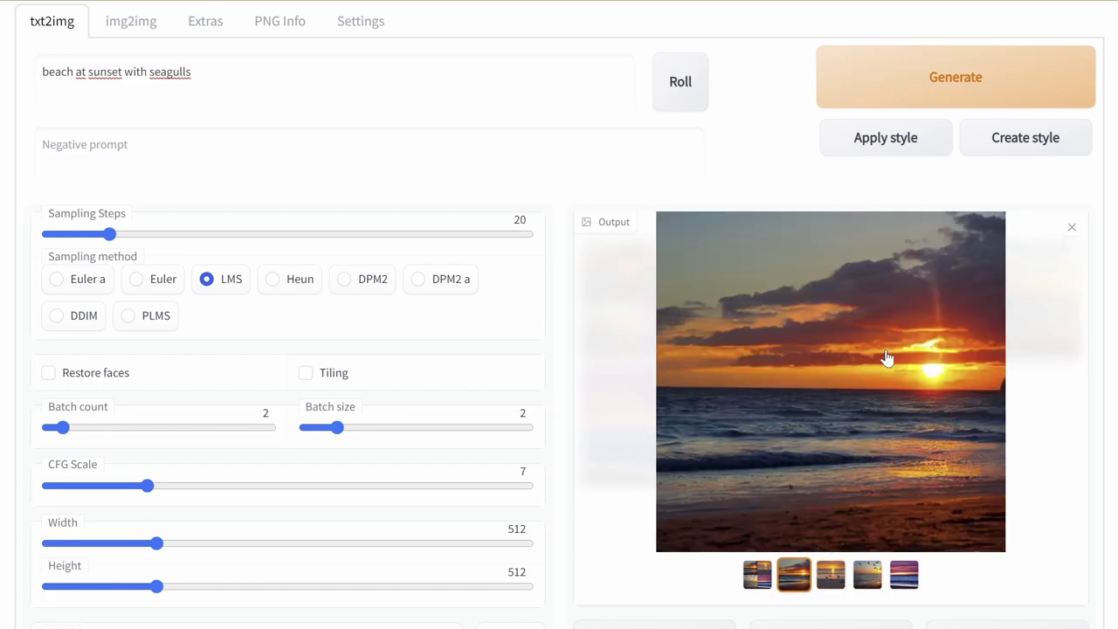
- Return the sampling method to Euler a, generate another set of seagull beach images, and view each one
{"action": "left_click", "coordinate": [85, 281]}
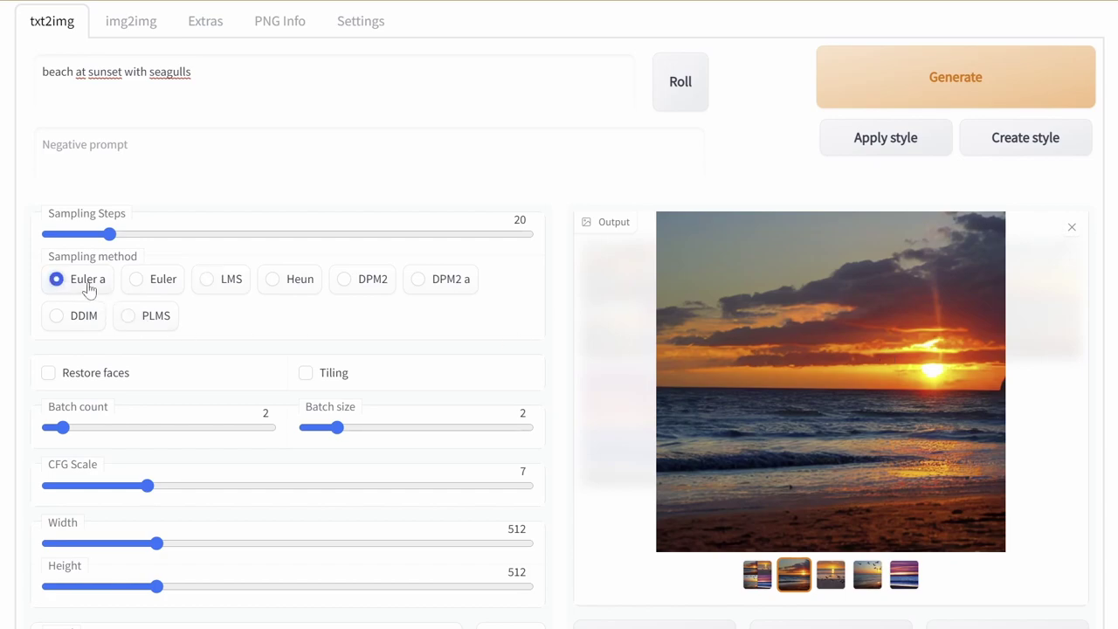
{"action": "left_click", "coordinate": [956, 67]}
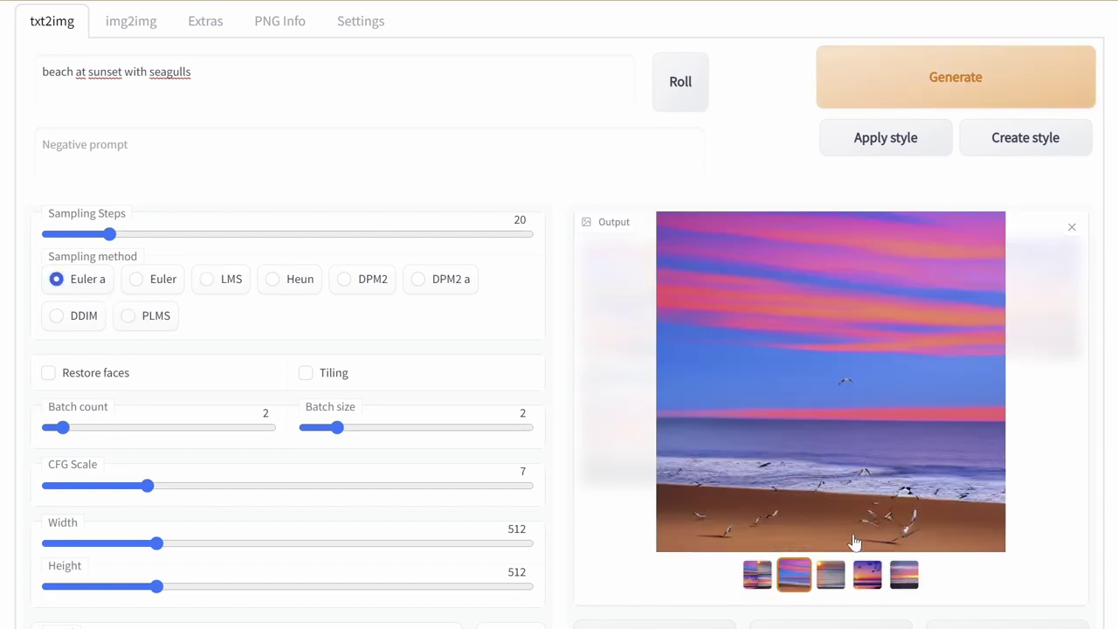
{"action": "left_click", "coordinate": [831, 574]}
{"action": "left_click", "coordinate": [860, 578]}
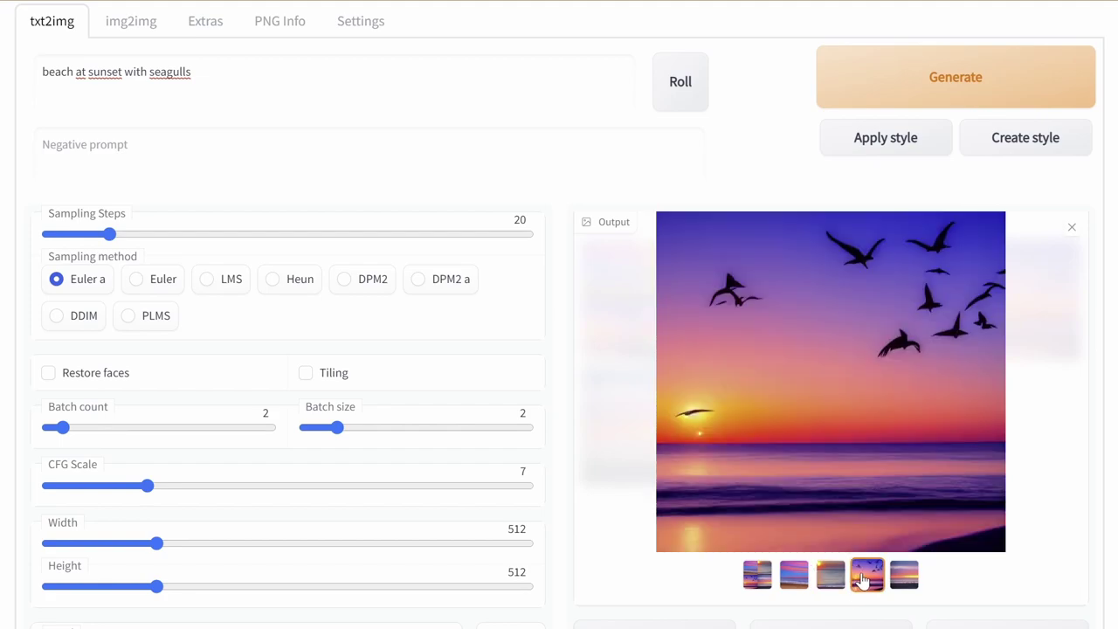
{"action": "left_click", "coordinate": [911, 579]}
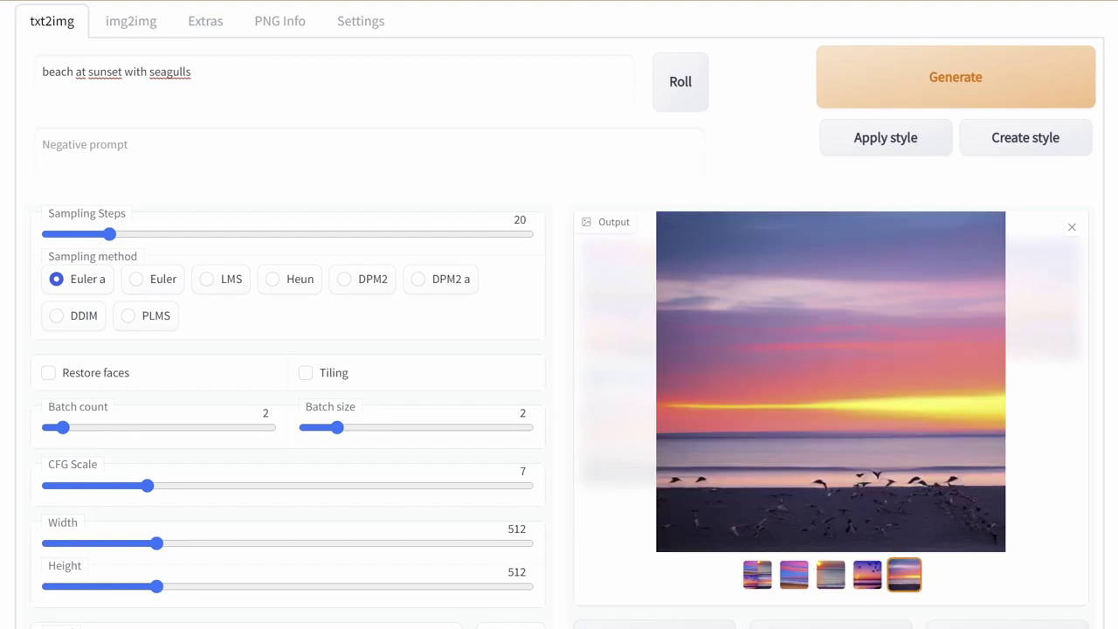
- Generate images from the prompt "beach at sunset with seagulls painted by Van Gogh" and view several of them enlarged
{"action": "left_click", "coordinate": [191, 71]}
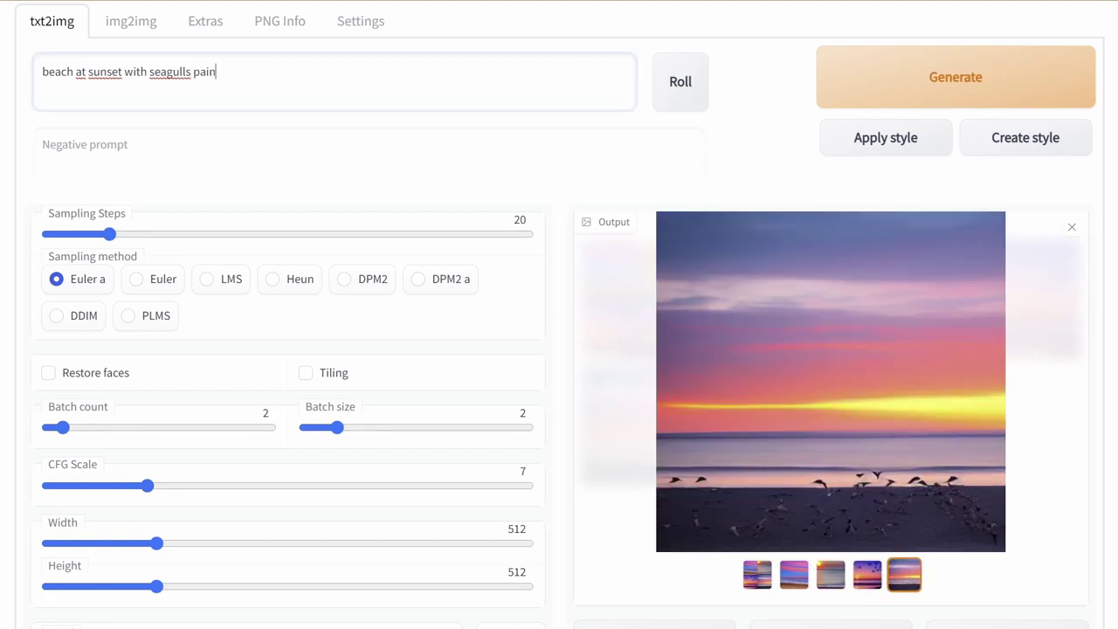
{"action": "type", "text": "painted by Vam Gogh"}
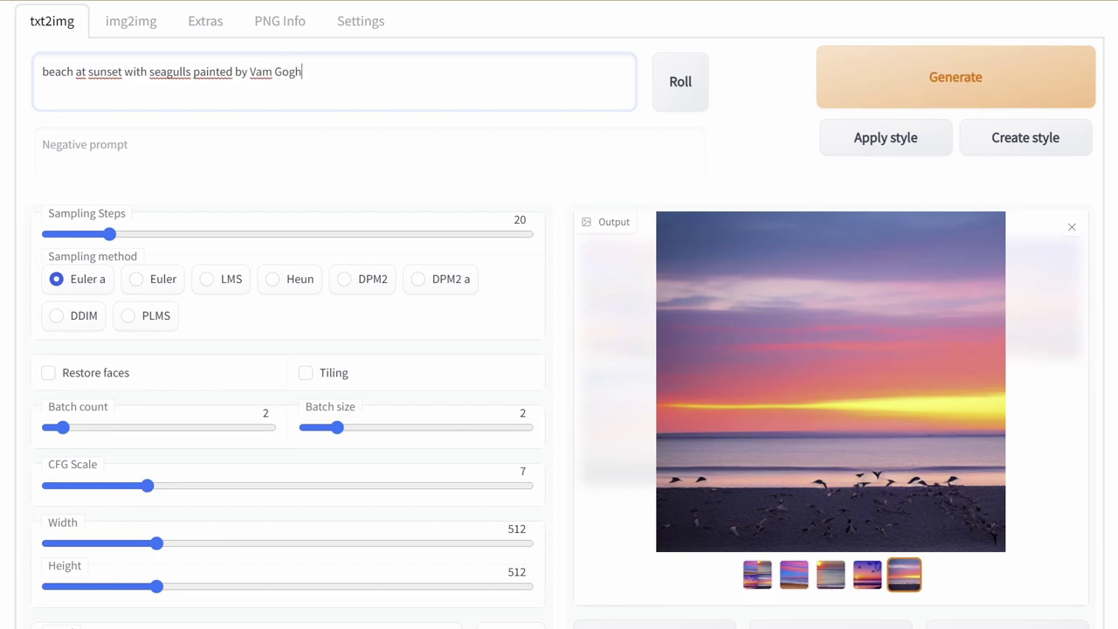
{"action": "left_click", "coordinate": [997, 94]}
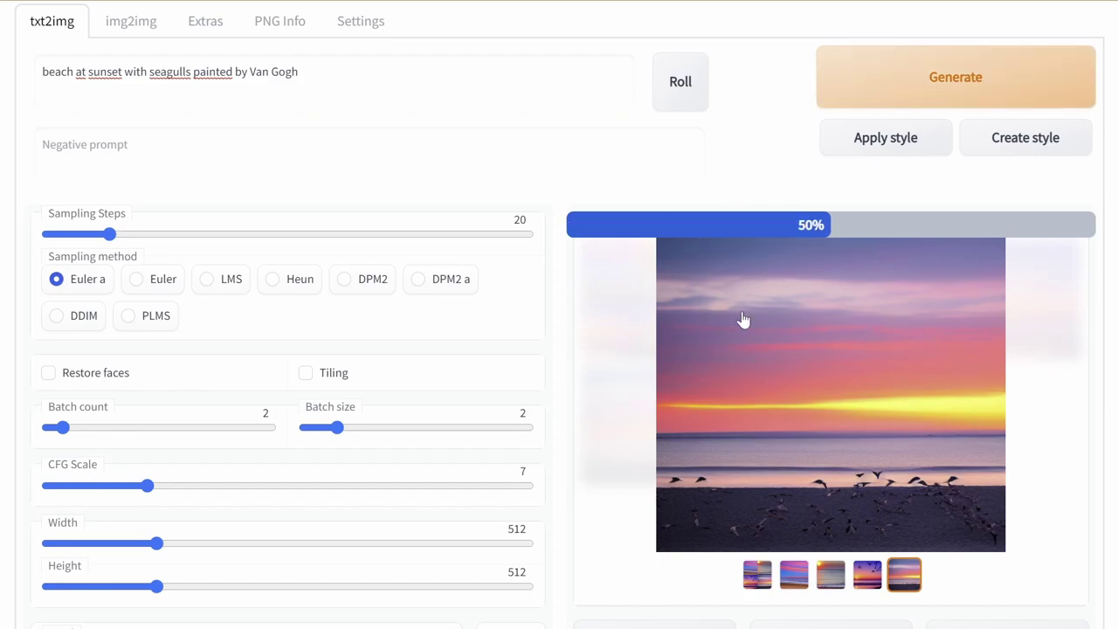
{"action": "left_click", "coordinate": [830, 574]}
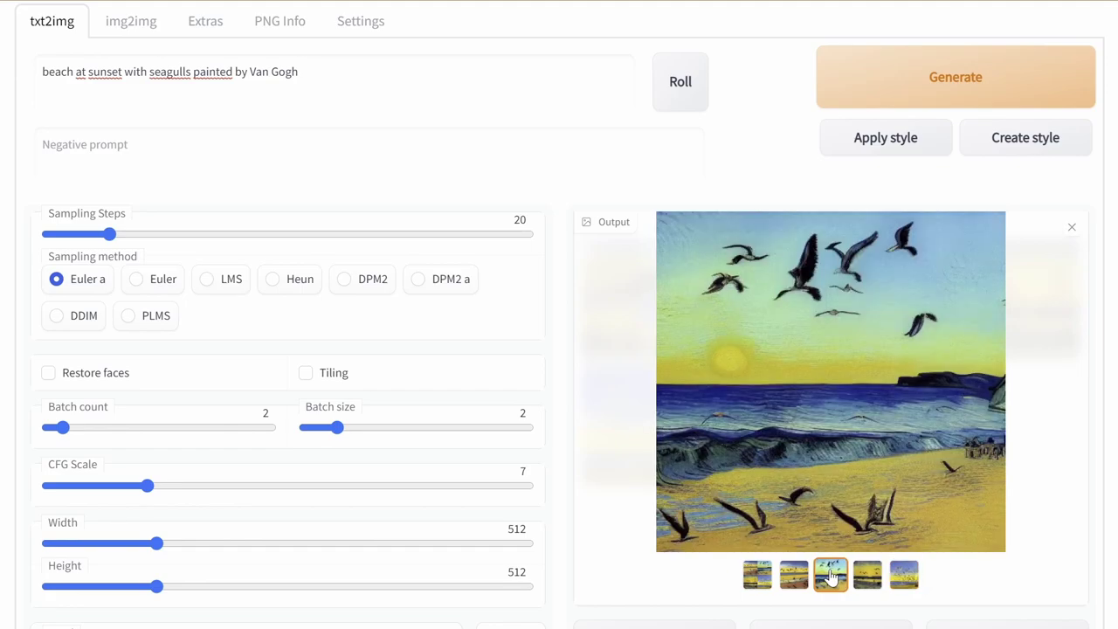
{"action": "left_click", "coordinate": [877, 583]}
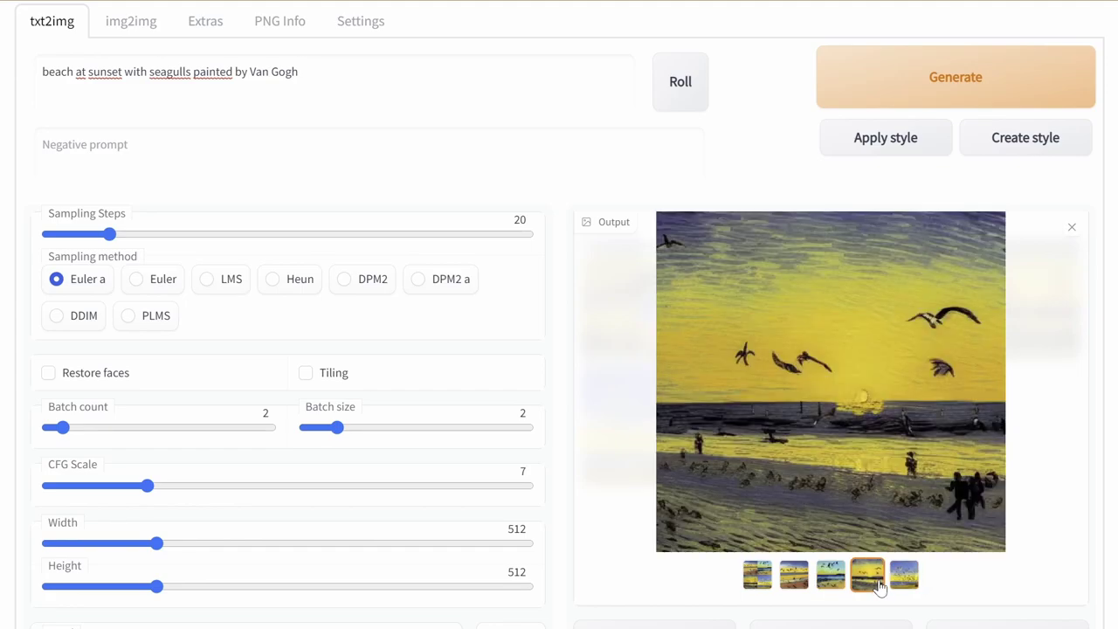
{"action": "left_click", "coordinate": [793, 576]}
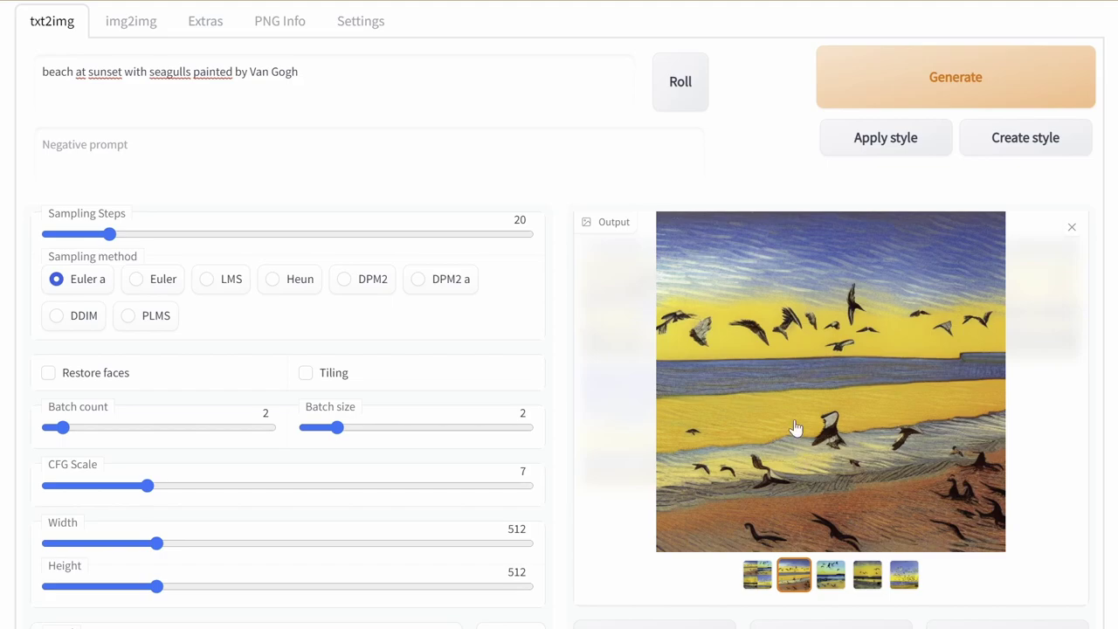
- Set the width to 384, generate images from the prompt "space shuttle by Van Gogh", and view each result enlarged
{"action": "left_click_drag", "start_coordinate": [147, 541], "coordinate": [118, 543]}
{"action": "left_click_drag", "start_coordinate": [232, 72], "coordinate": [42, 71]}
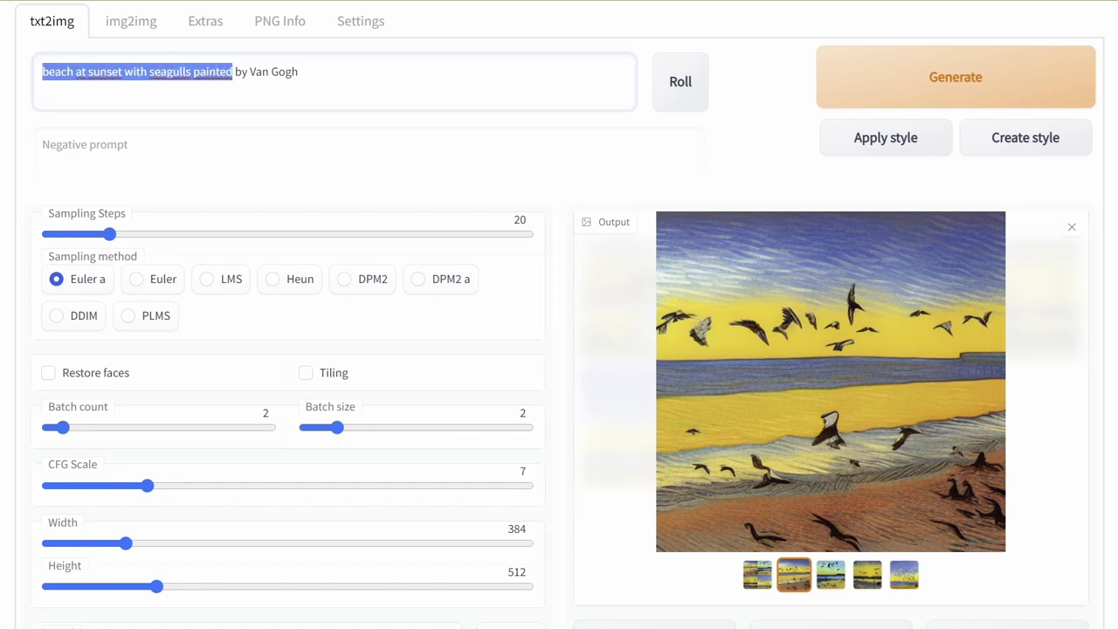
{"action": "type", "text": "space shuttle"}
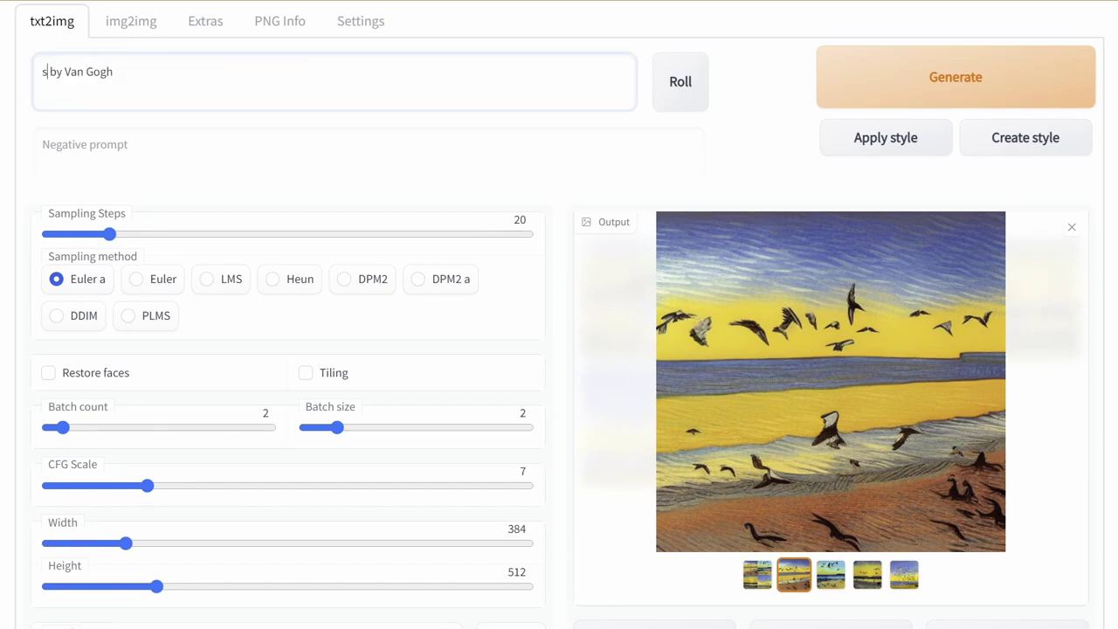
{"action": "left_click", "coordinate": [979, 88]}
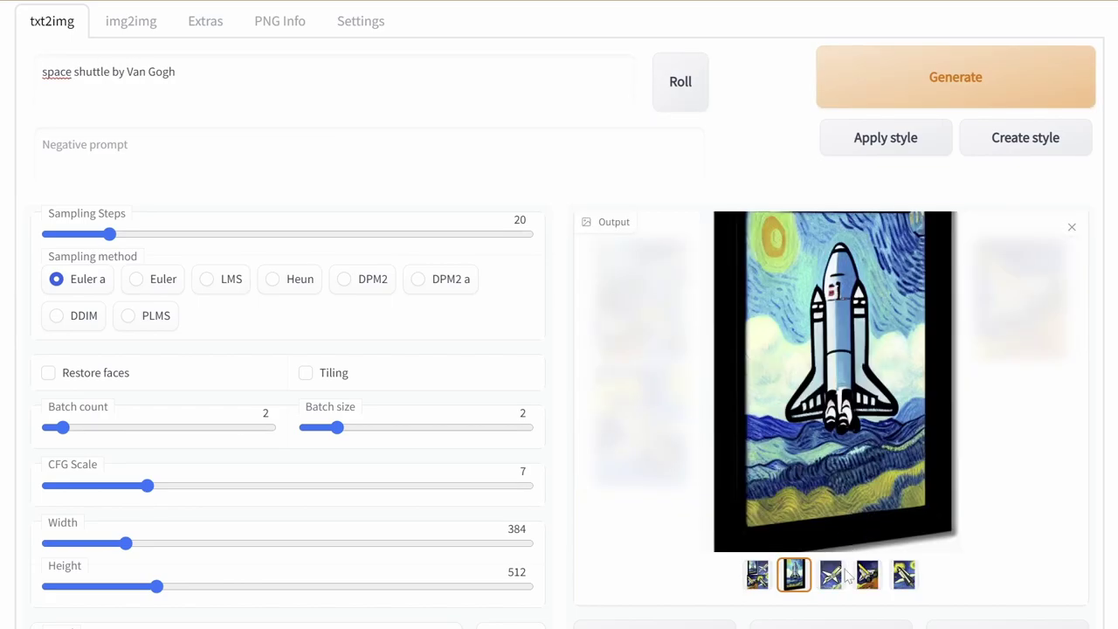
{"action": "left_click", "coordinate": [831, 576]}
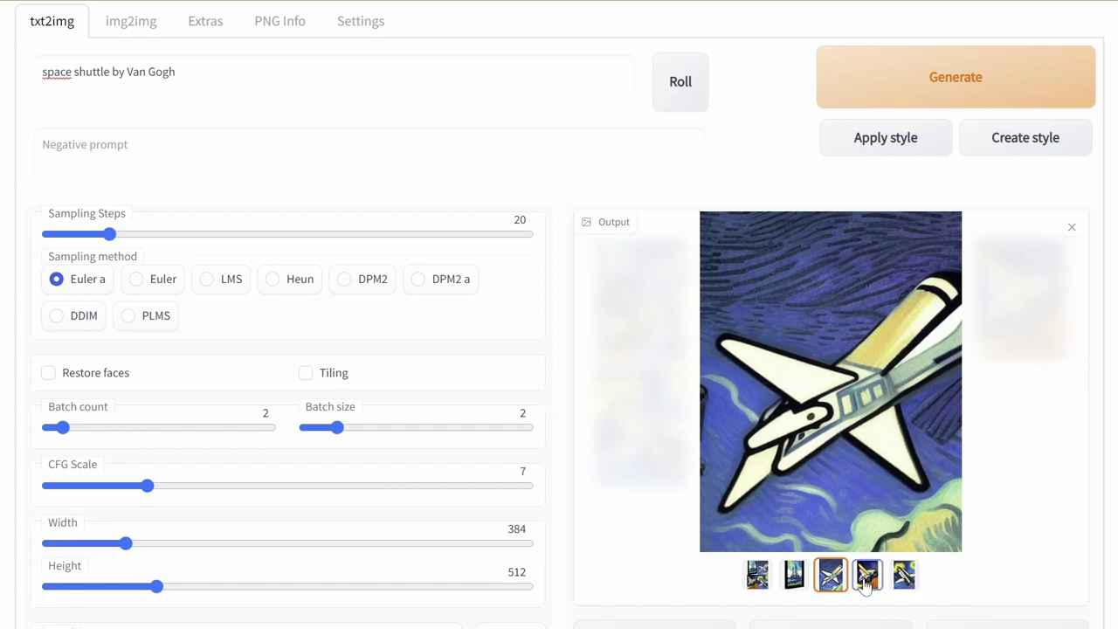
{"action": "left_click", "coordinate": [868, 576]}
{"action": "left_click", "coordinate": [906, 587]}
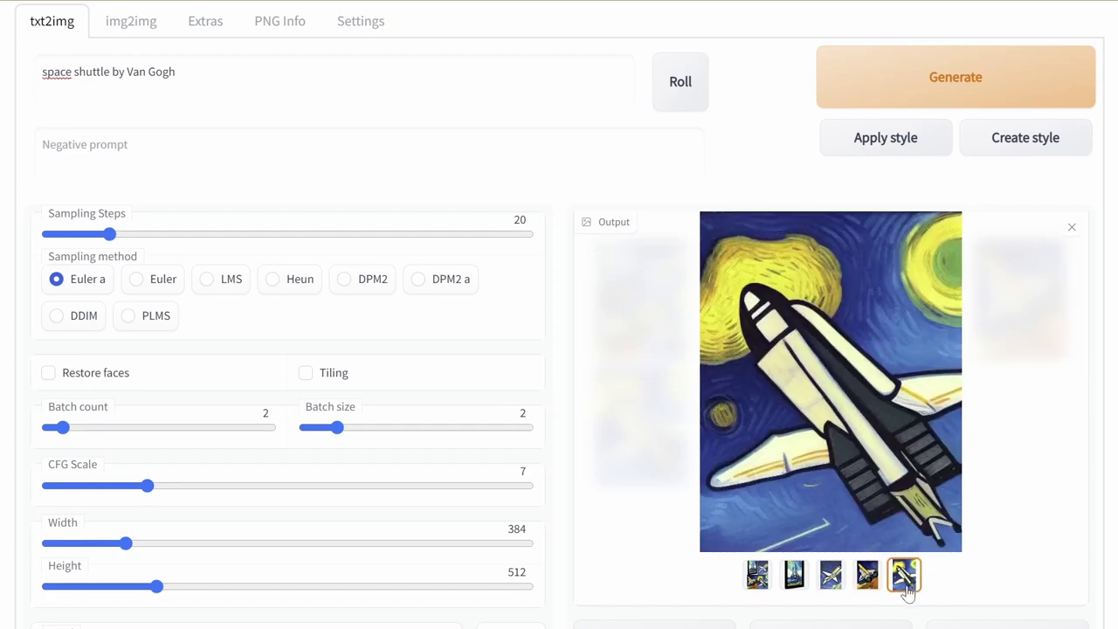
{"action": "left_click", "coordinate": [791, 586]}
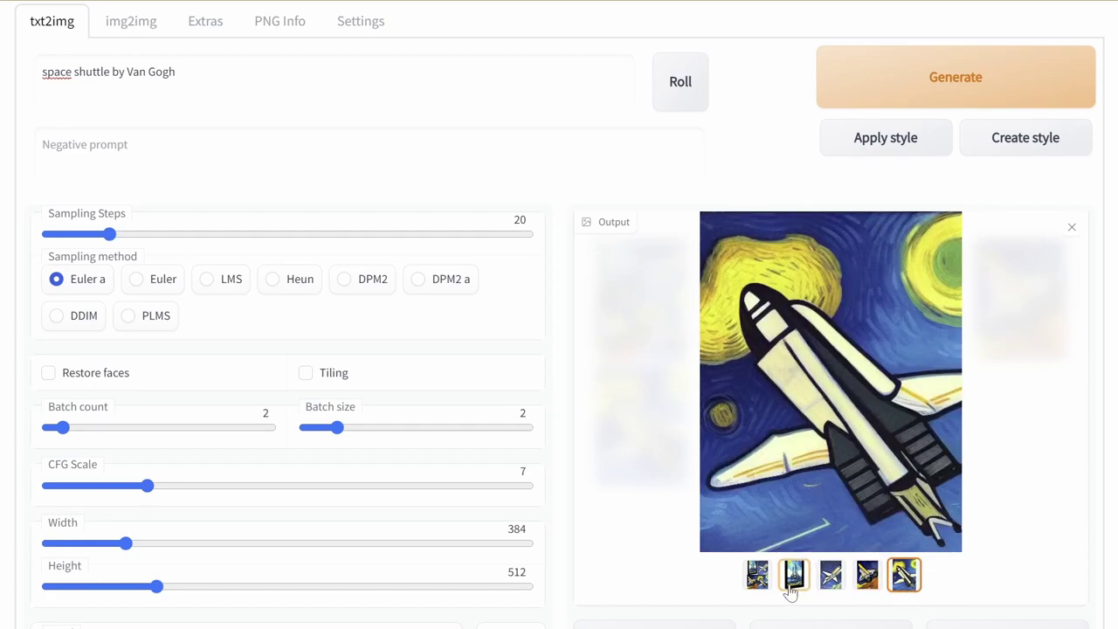
- Set the batch count and batch size to 3 each and generate the Van Gogh space shuttle images again
{"action": "left_click_drag", "start_coordinate": [58, 427], "coordinate": [78, 427]}
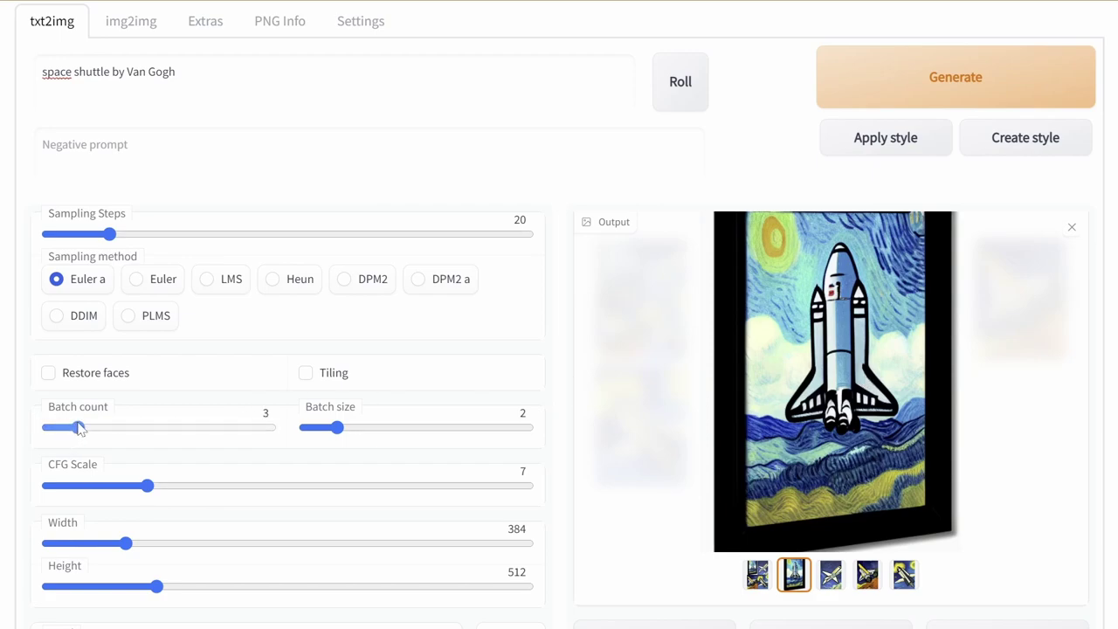
{"action": "left_click_drag", "start_coordinate": [348, 432], "coordinate": [369, 429]}
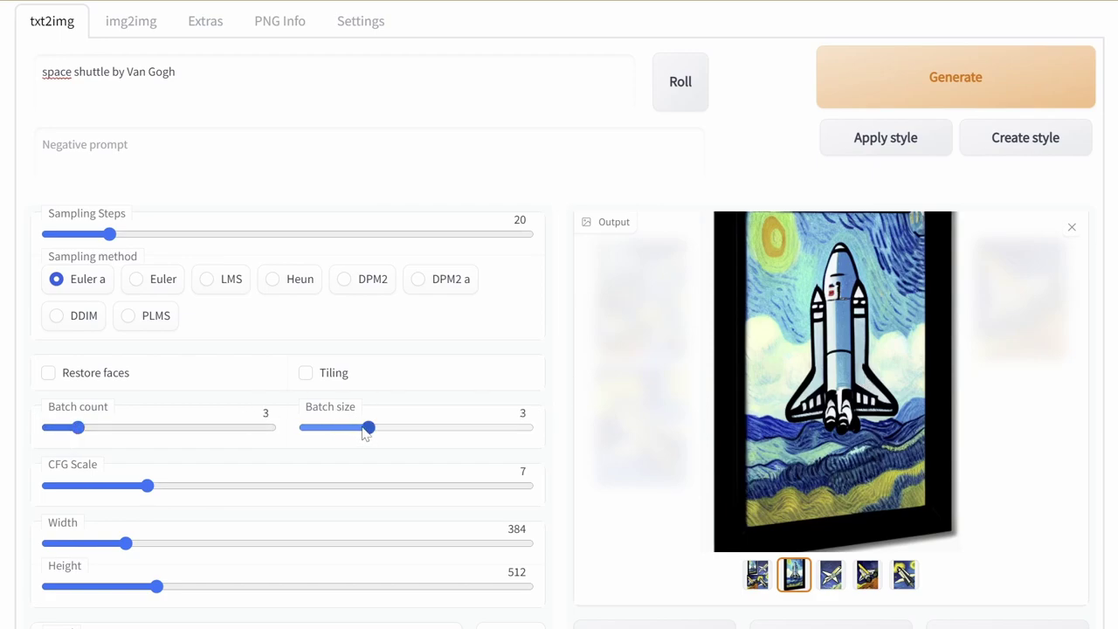
{"action": "left_click", "coordinate": [958, 85]}
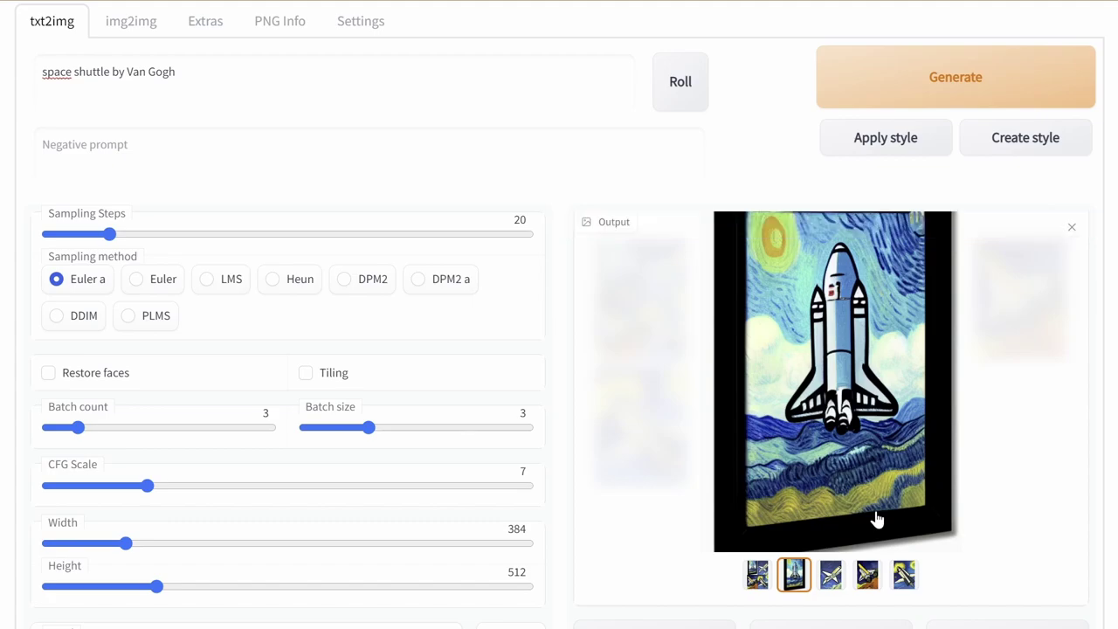
- View the new Van Gogh space shuttle images one by one, returning to several of the earlier ones
{"action": "left_click", "coordinate": [775, 575]}
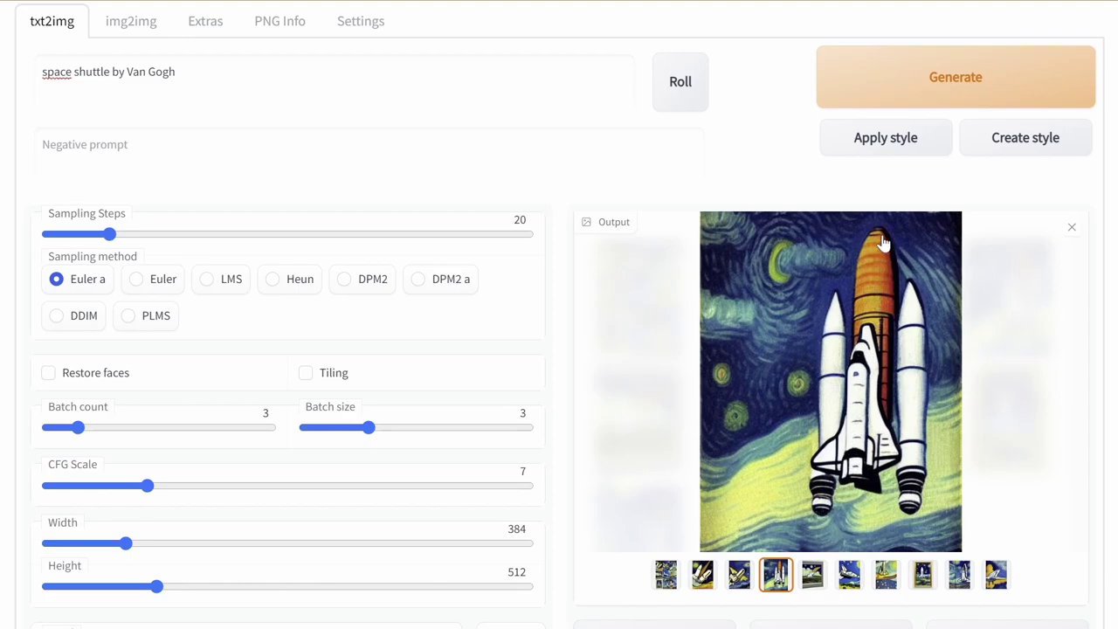
{"action": "left_click", "coordinate": [811, 582]}
{"action": "left_click", "coordinate": [849, 579]}
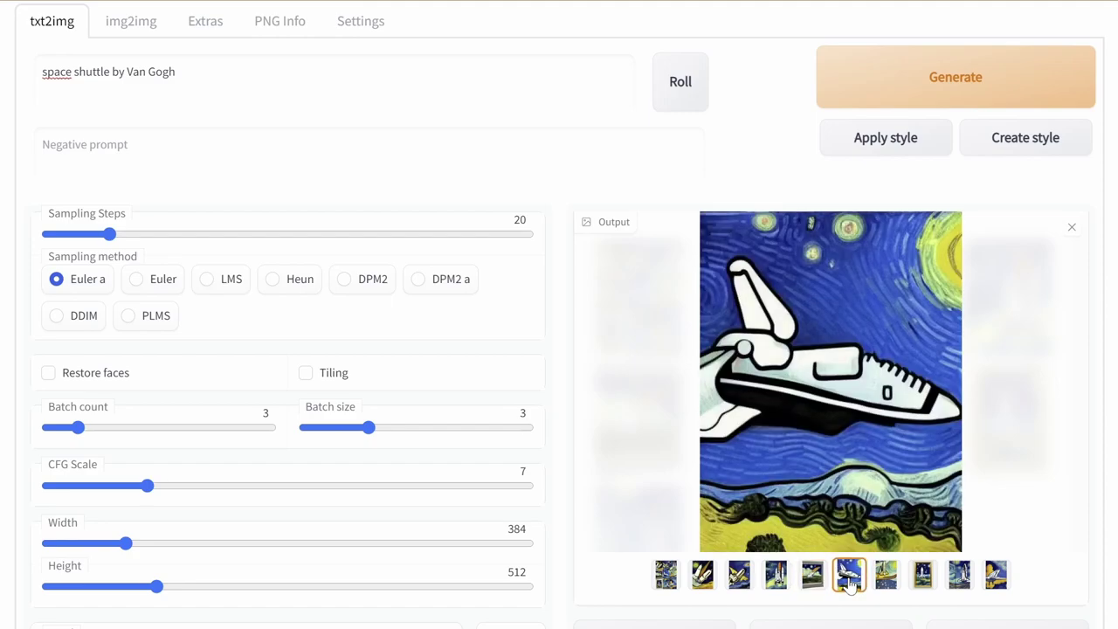
{"action": "left_click", "coordinate": [885, 582]}
{"action": "left_click", "coordinate": [923, 574]}
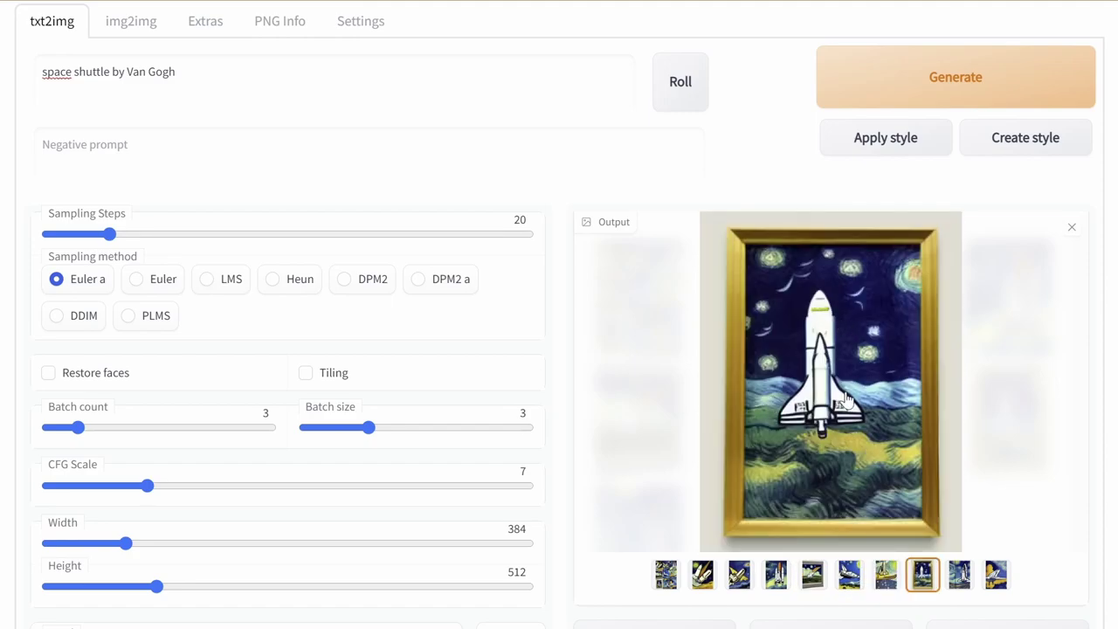
{"action": "left_click", "coordinate": [959, 581]}
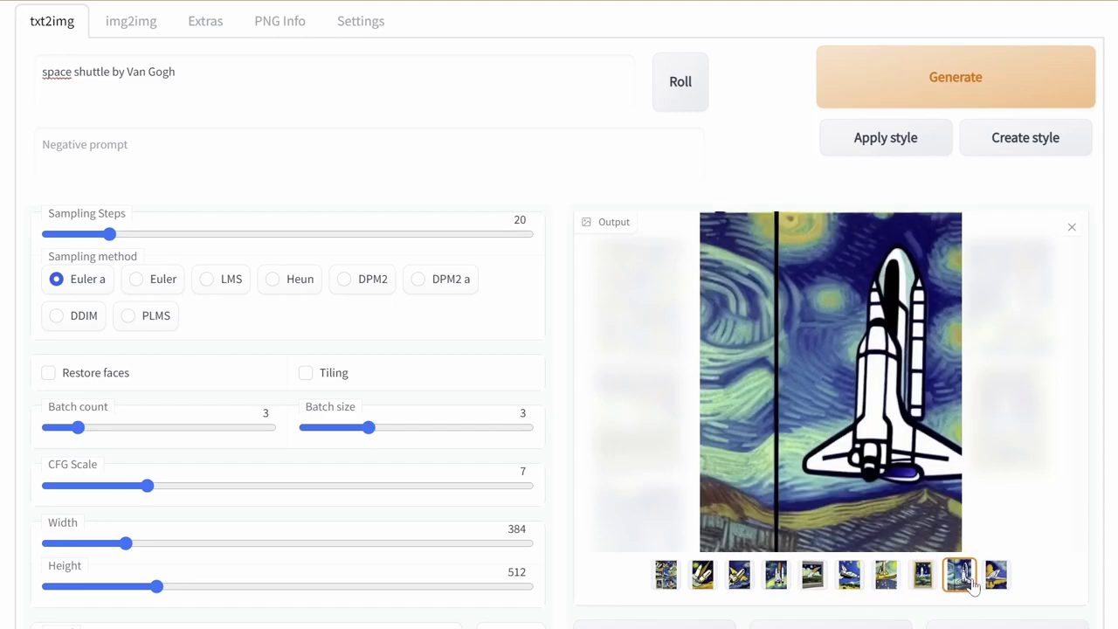
{"action": "left_click", "coordinate": [739, 573]}
{"action": "left_click", "coordinate": [776, 574]}
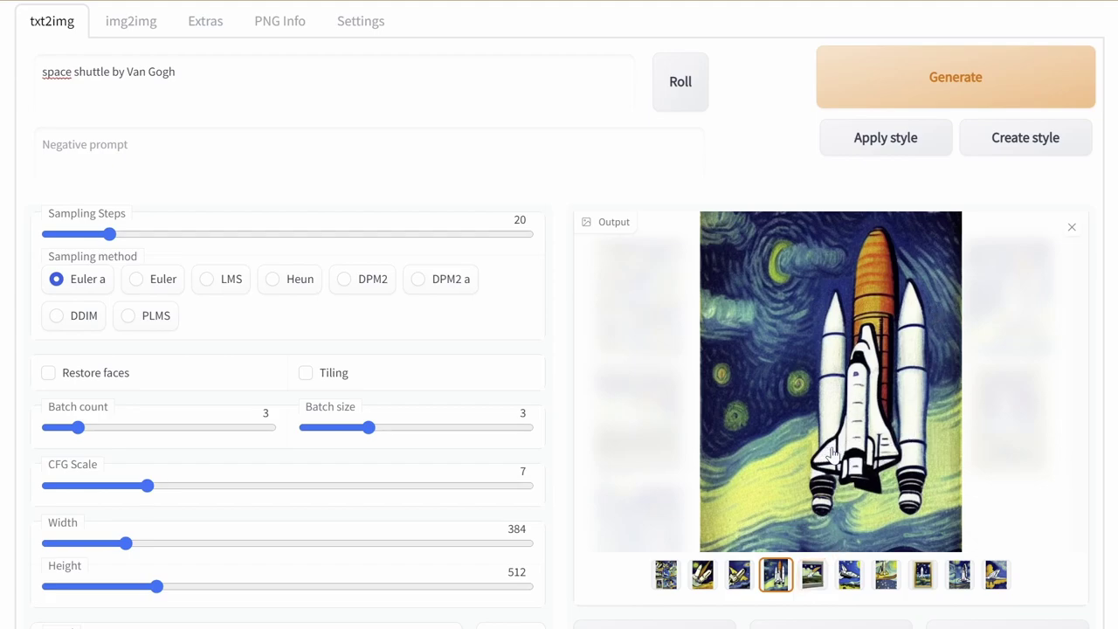
{"action": "left_click", "coordinate": [804, 584]}
{"action": "left_click", "coordinate": [849, 577]}
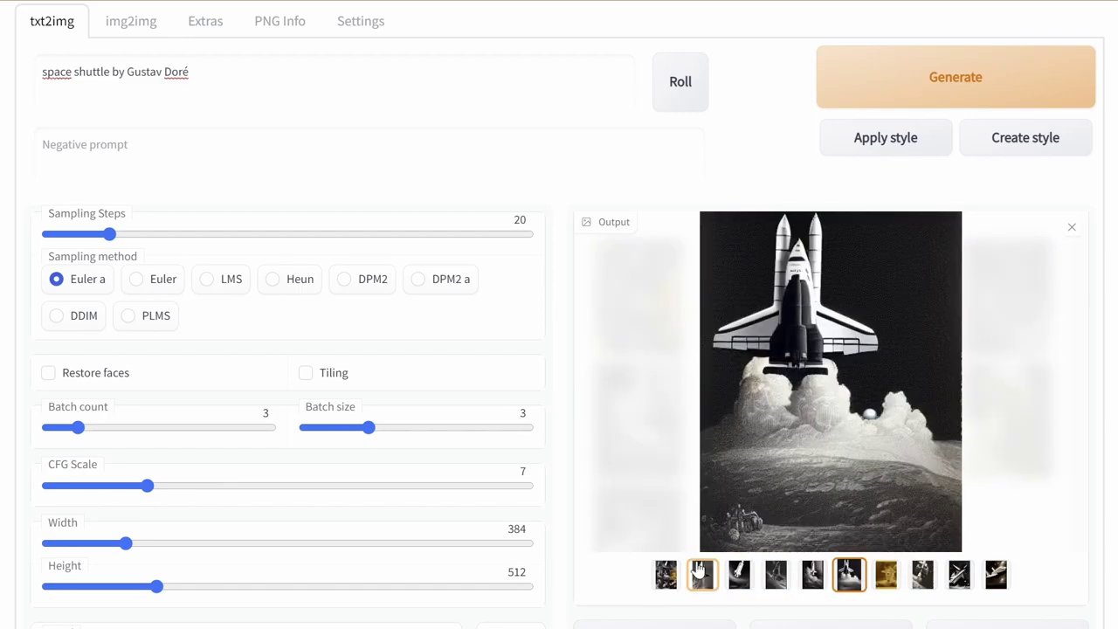
- View the Gustav Doré space shuttle images enlarged, from the first single image through the engraving-style ones near the end
{"action": "left_click", "coordinate": [701, 572]}
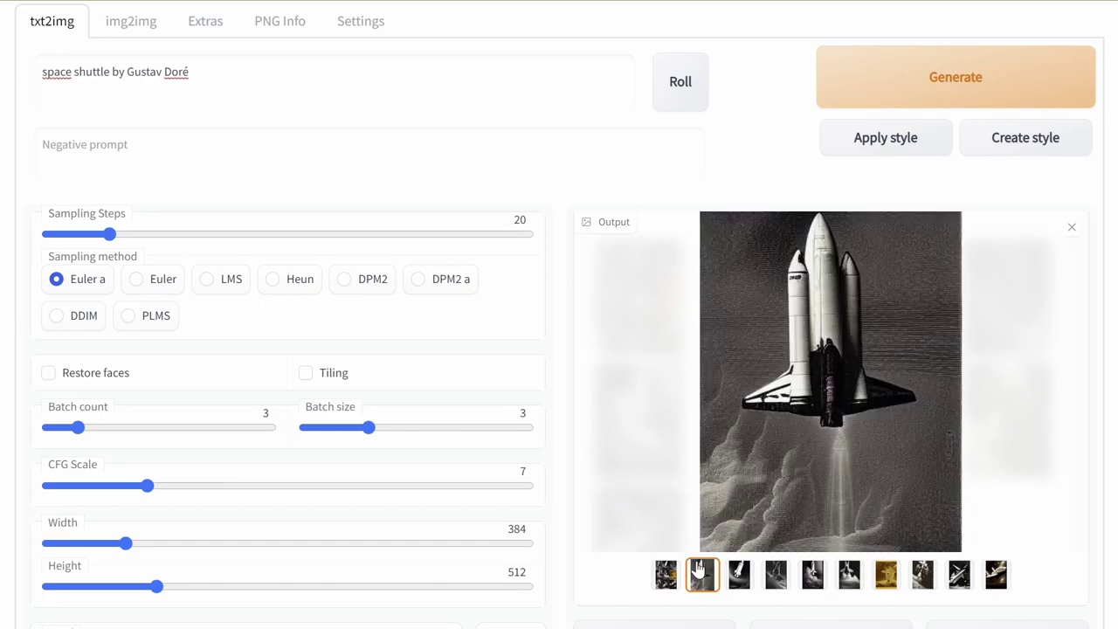
{"action": "left_click", "coordinate": [738, 585]}
{"action": "left_click", "coordinate": [773, 587]}
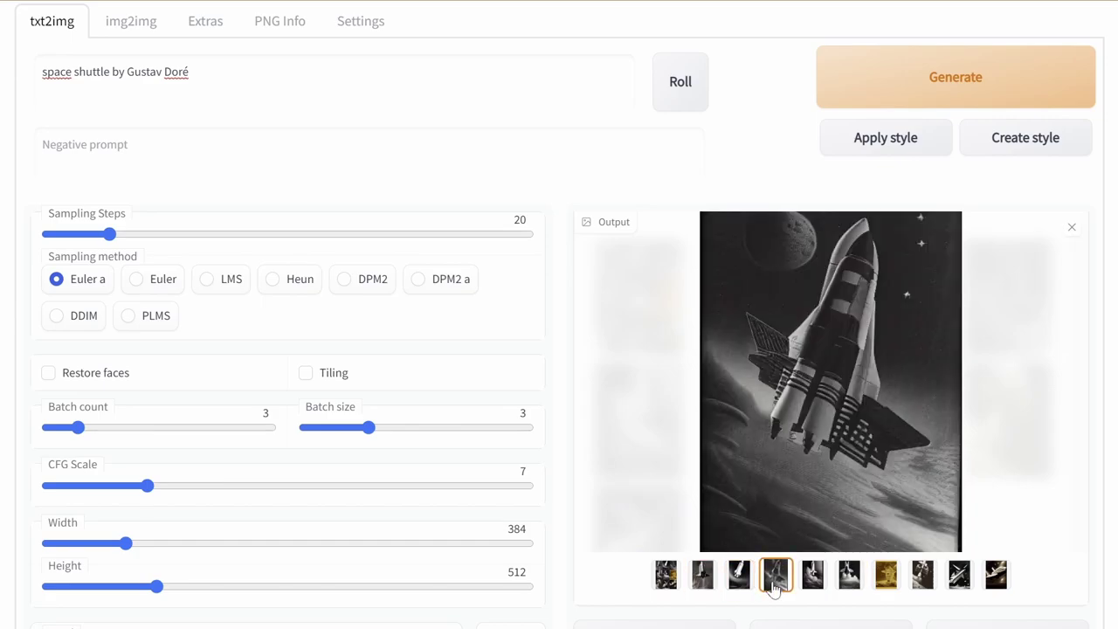
{"action": "left_click", "coordinate": [810, 586]}
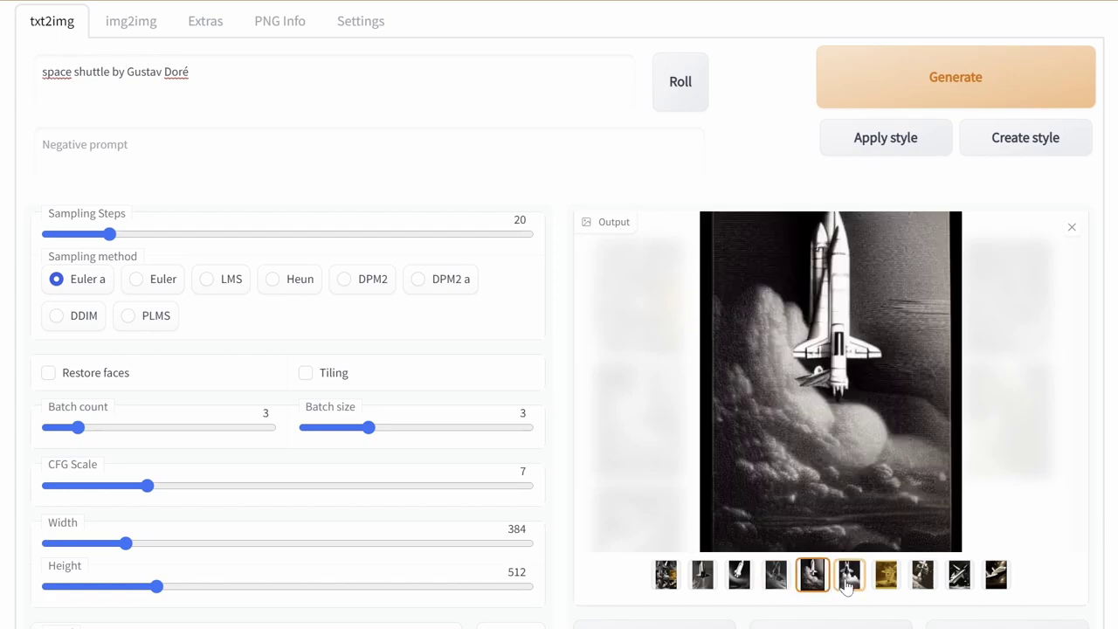
{"action": "left_click", "coordinate": [847, 585]}
{"action": "left_click", "coordinate": [885, 580]}
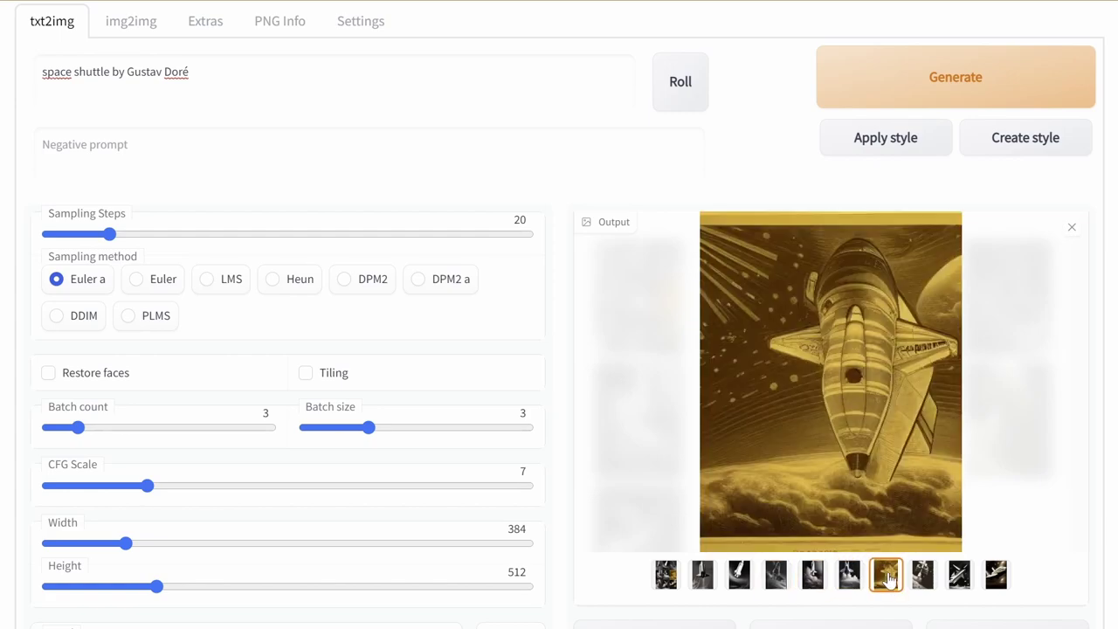
{"action": "left_click", "coordinate": [920, 576]}
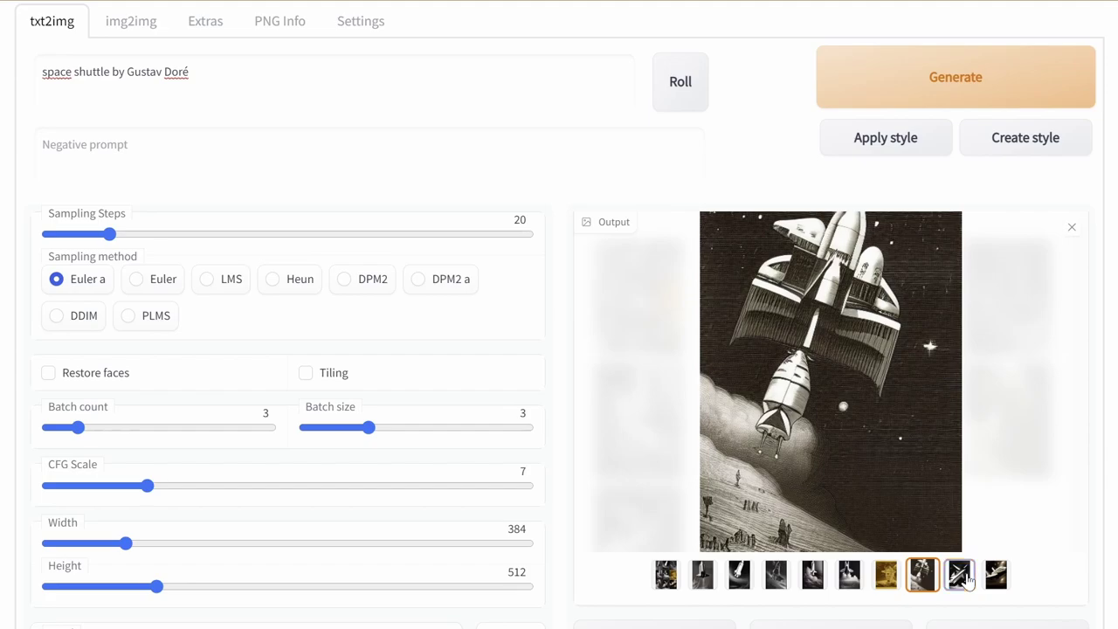
{"action": "left_click", "coordinate": [959, 576]}
- Go through the Gustav Doré space shuttle images a second time up to the last one, and return to the white shuttle image
{"action": "left_click", "coordinate": [702, 577]}
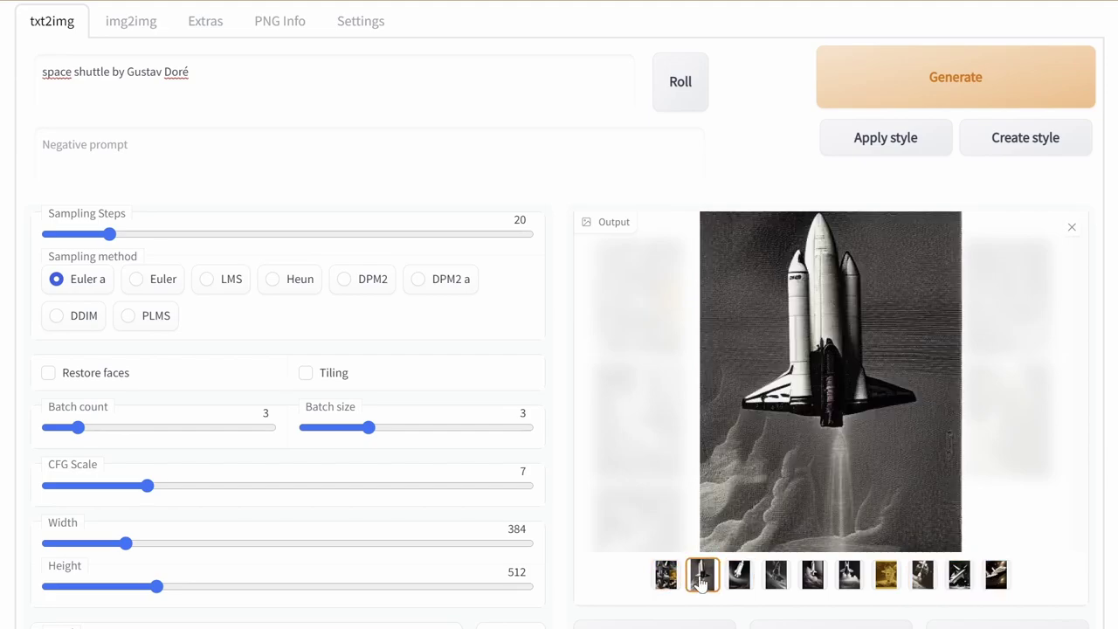
{"action": "left_click", "coordinate": [739, 577]}
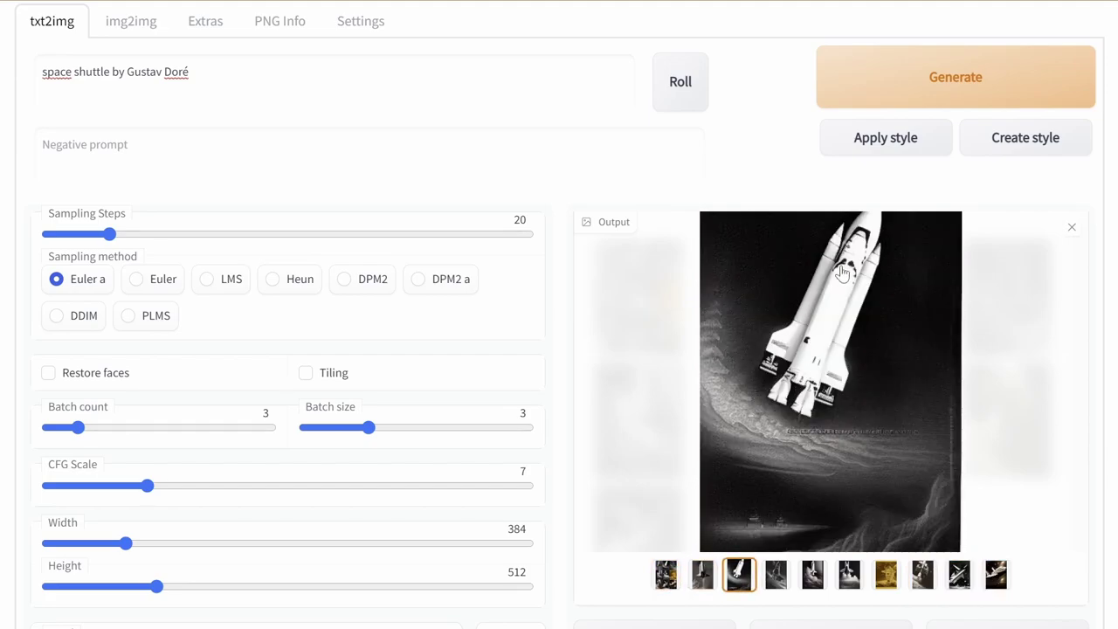
{"action": "left_click", "coordinate": [775, 577]}
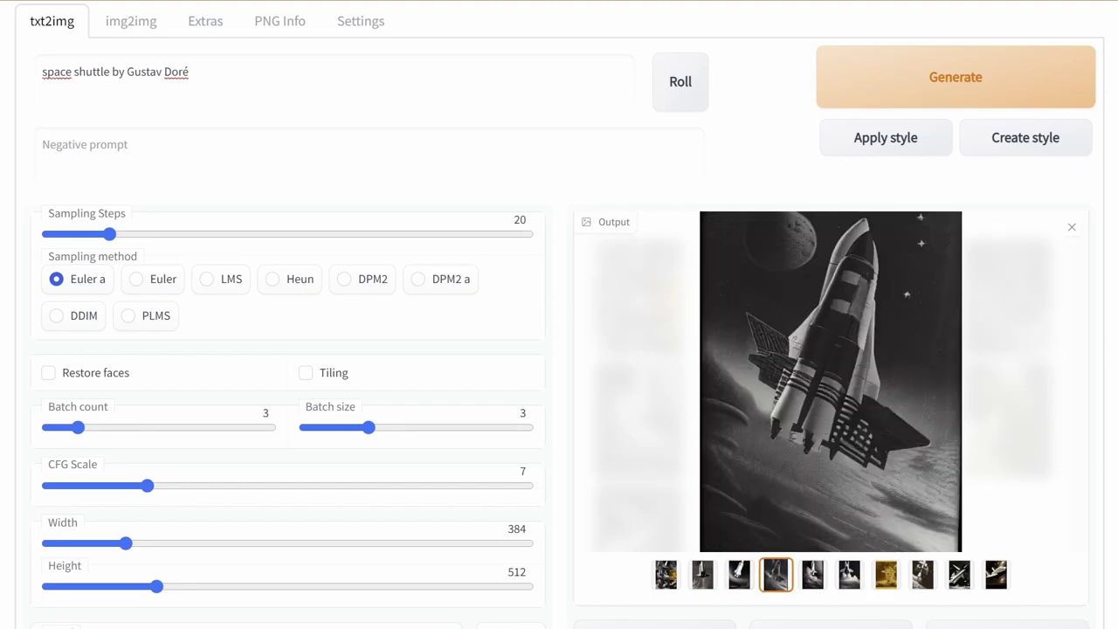
{"action": "left_click", "coordinate": [813, 576]}
{"action": "left_click", "coordinate": [885, 576]}
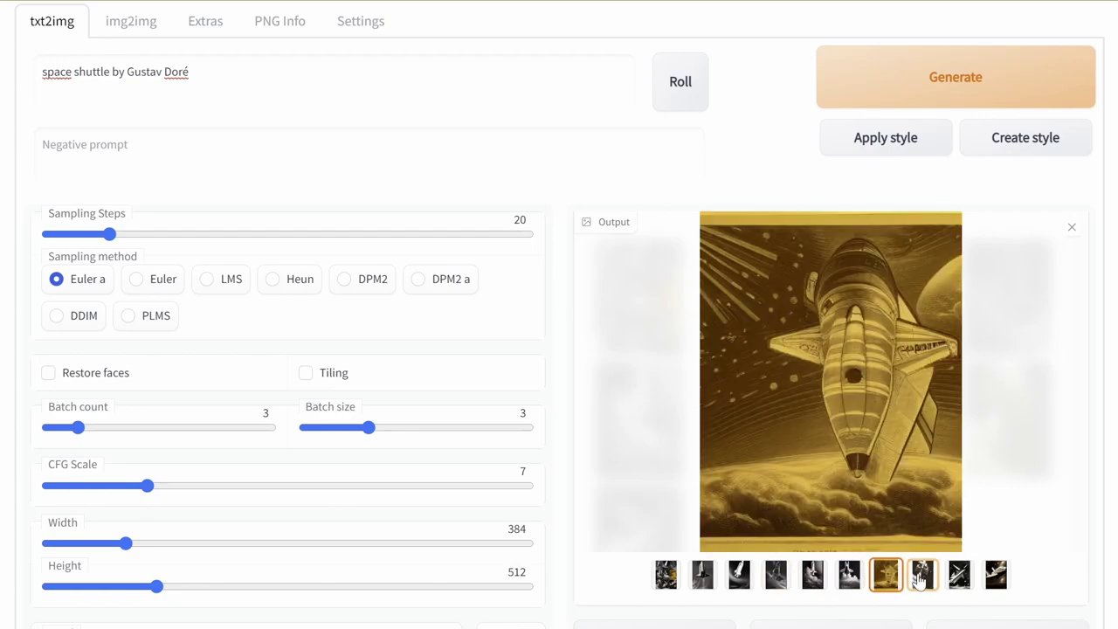
{"action": "left_click", "coordinate": [922, 576]}
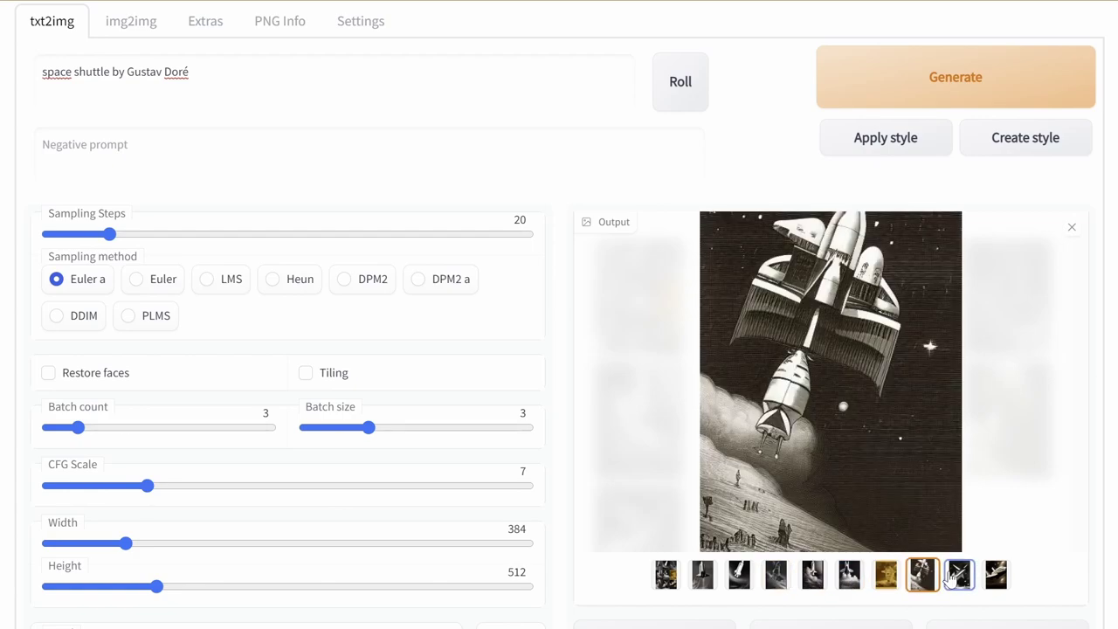
{"action": "left_click", "coordinate": [959, 577]}
{"action": "left_click", "coordinate": [997, 576]}
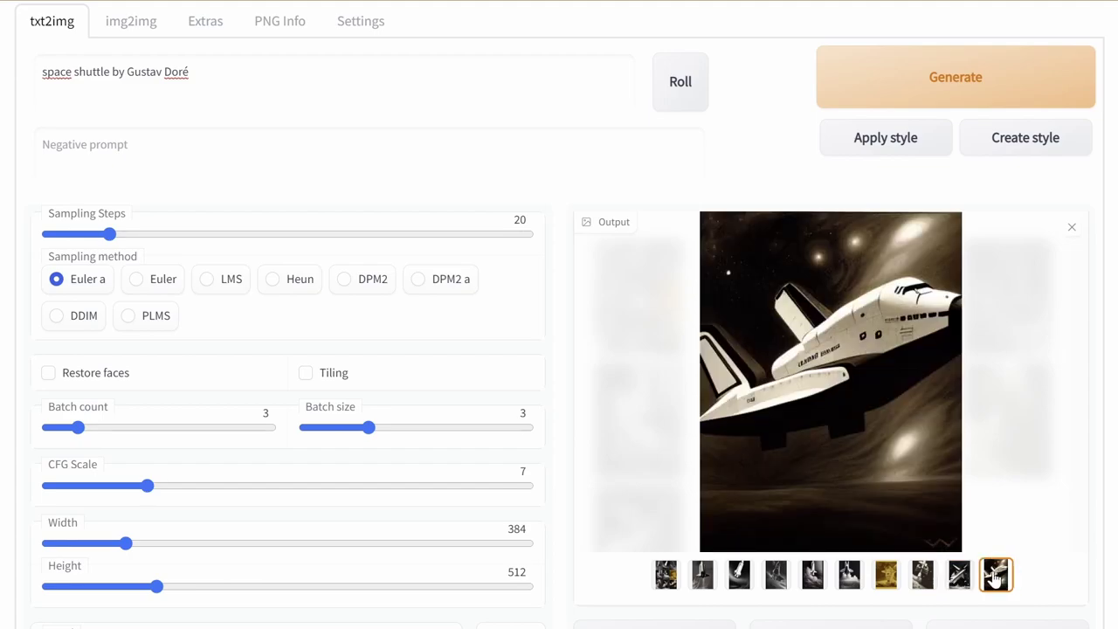
{"action": "left_click", "coordinate": [739, 574]}
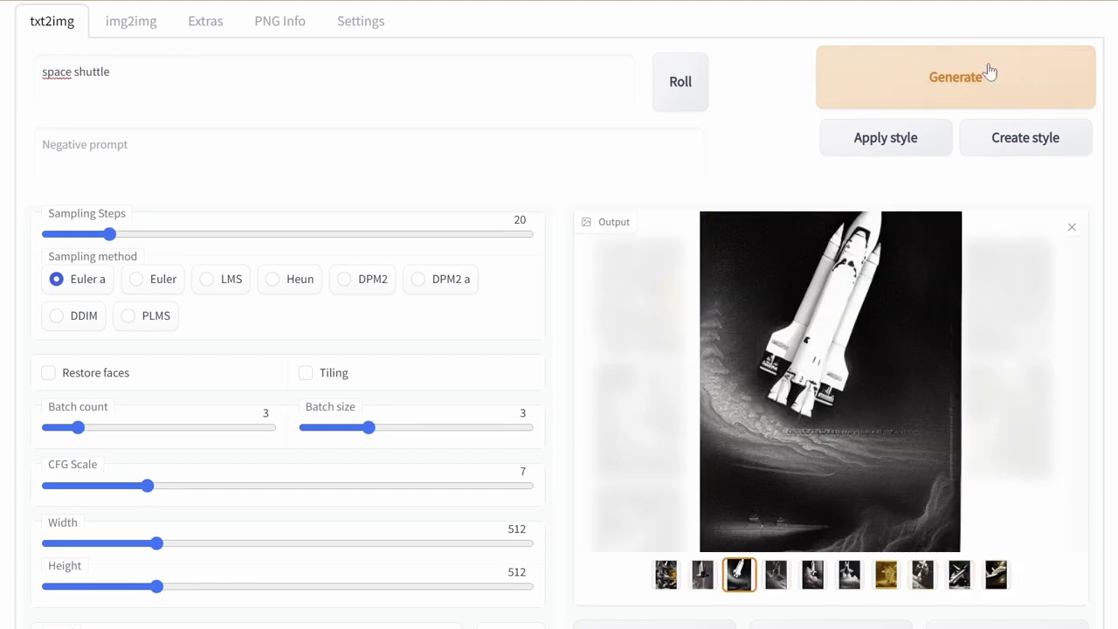
- Generate images from the prompt "space shuttle" at 512 by 512 and view several results through to the last one
{"action": "left_click", "coordinate": [989, 71]}
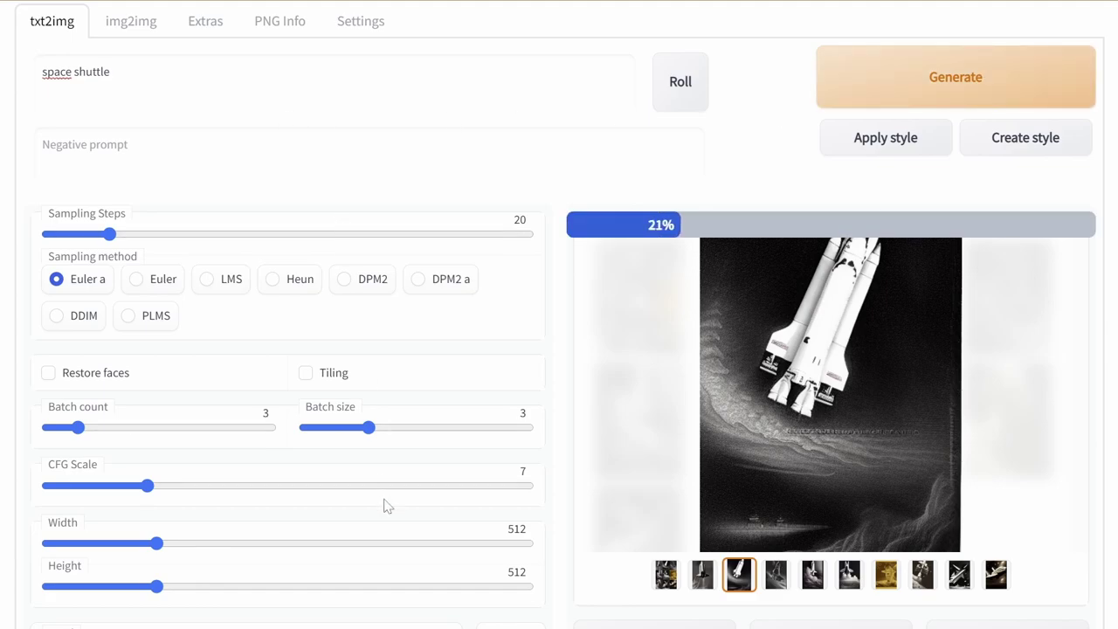
{"action": "left_click", "coordinate": [739, 573]}
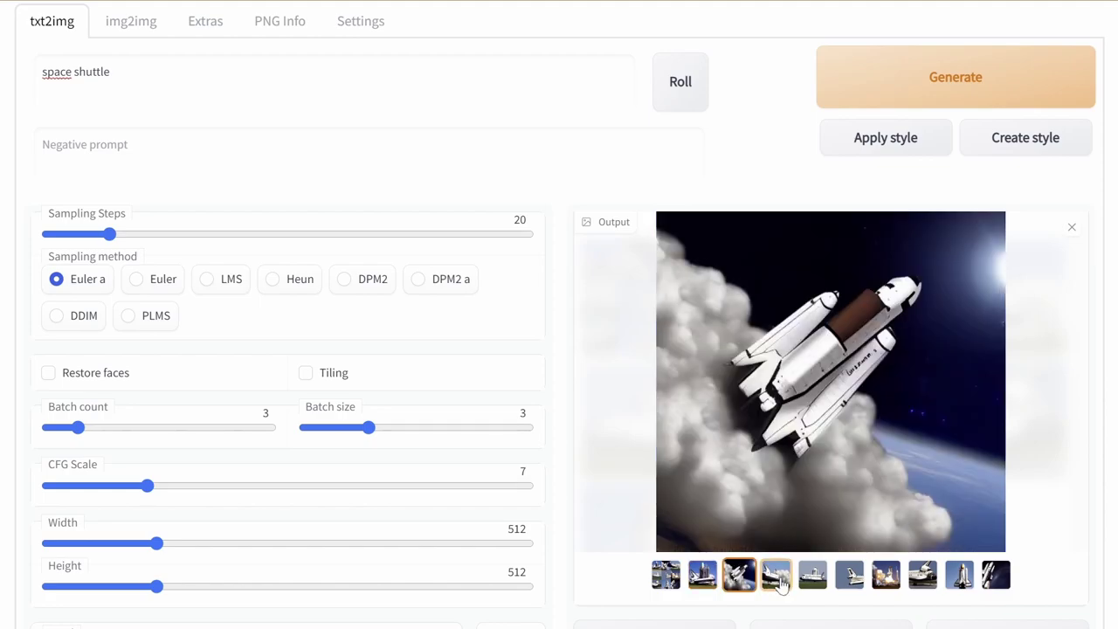
{"action": "left_click", "coordinate": [776, 576]}
{"action": "left_click", "coordinate": [812, 577]}
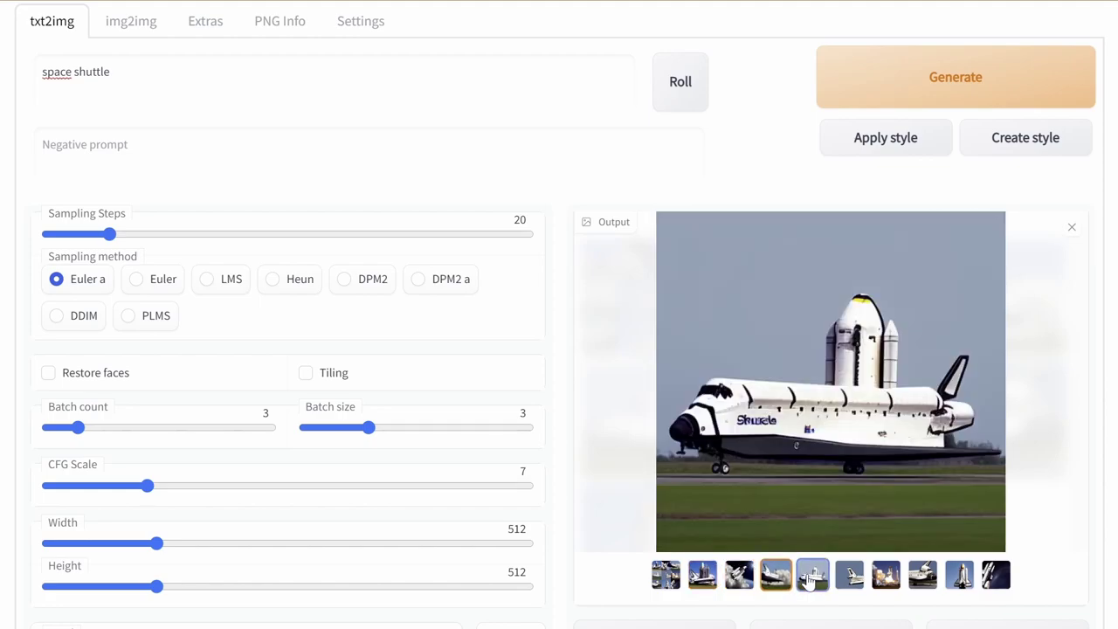
{"action": "left_click", "coordinate": [959, 577]}
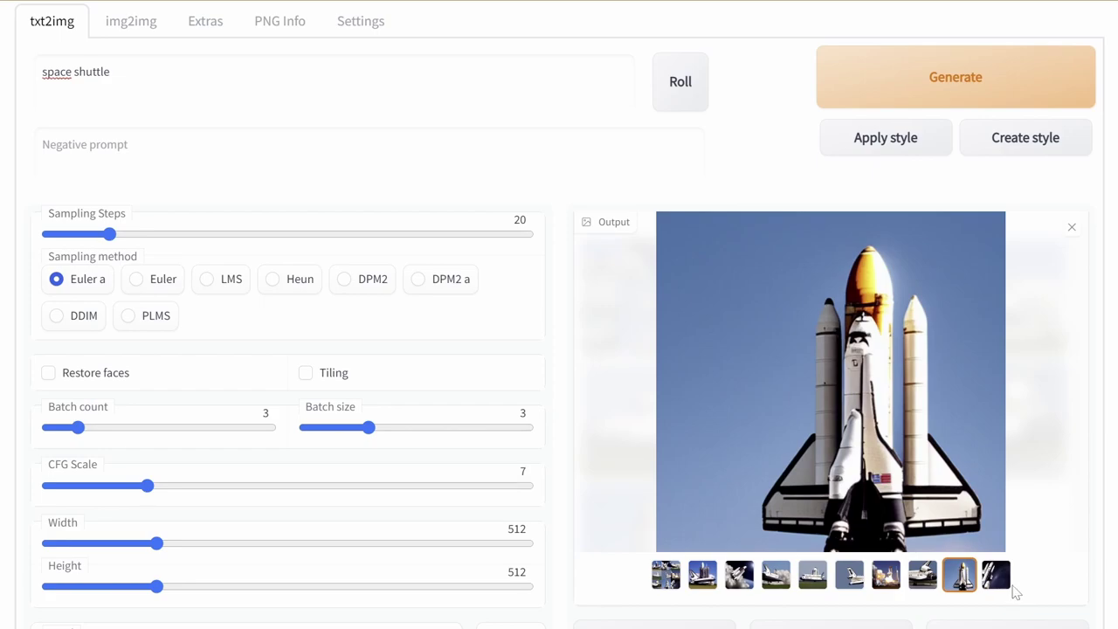
{"action": "left_click", "coordinate": [995, 576]}
- View the plain space shuttle images enlarged in reverse order, back to the first single image
{"action": "left_click", "coordinate": [956, 578]}
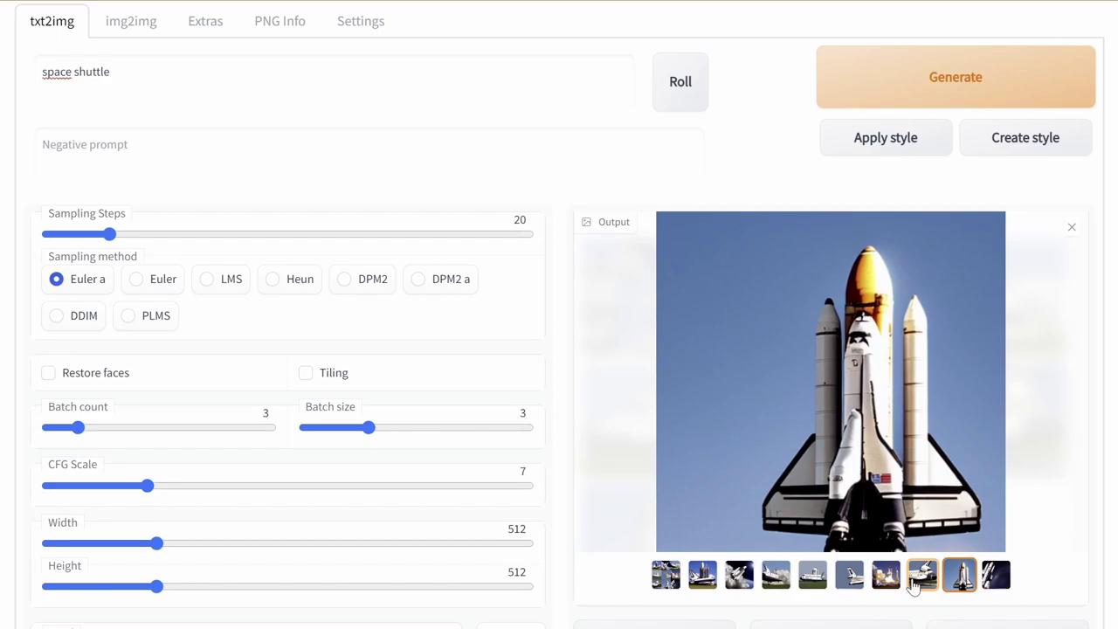
{"action": "left_click", "coordinate": [913, 582]}
{"action": "left_click", "coordinate": [882, 587]}
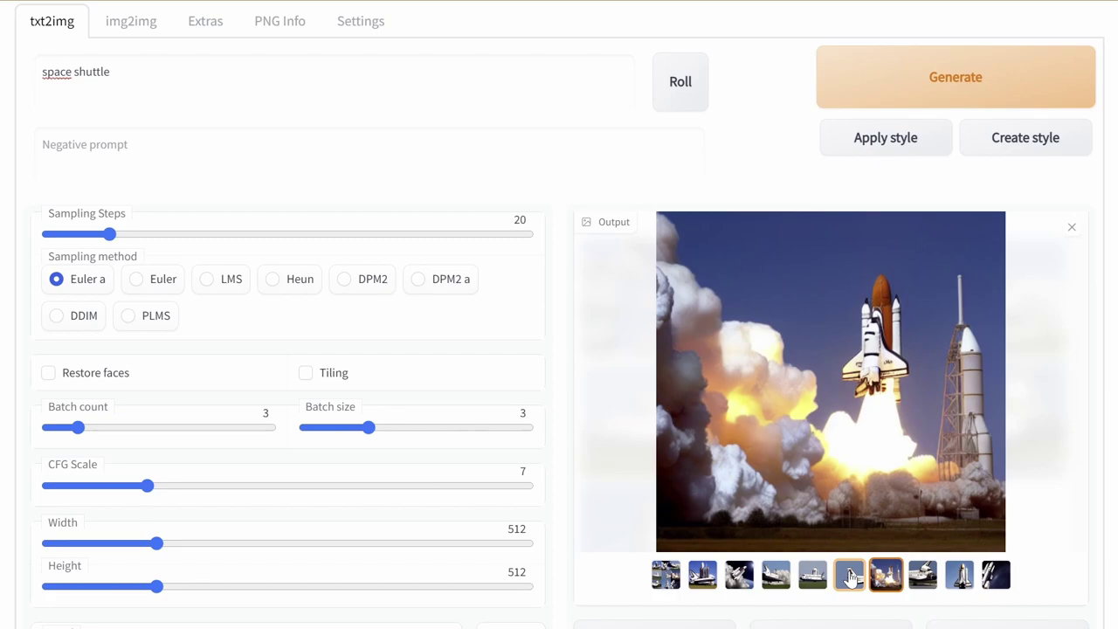
{"action": "left_click", "coordinate": [851, 580]}
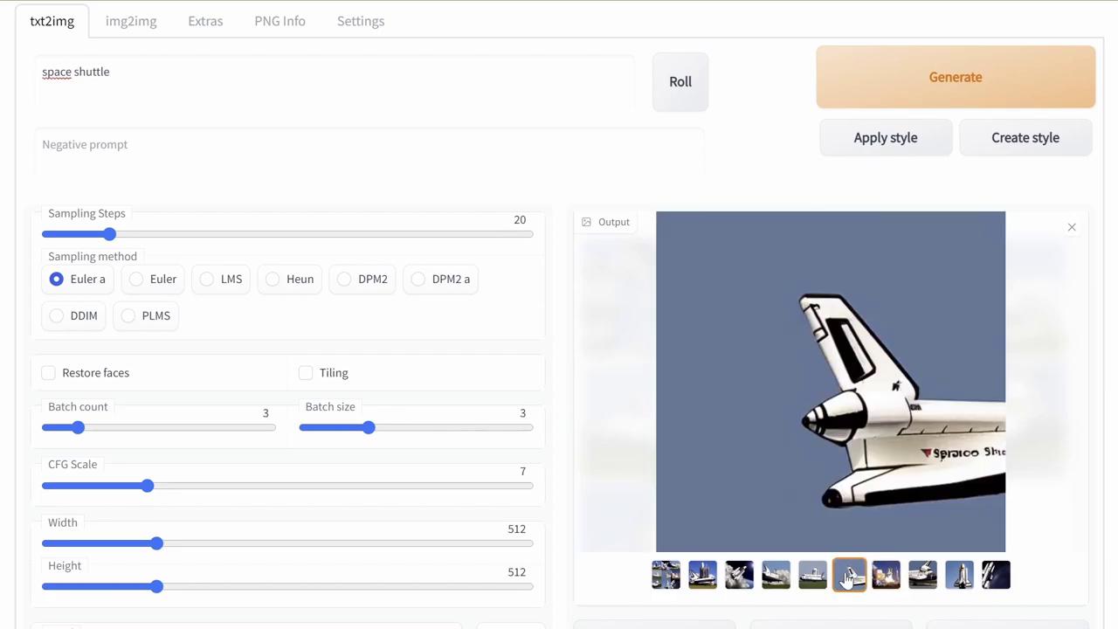
{"action": "left_click", "coordinate": [812, 578]}
{"action": "left_click", "coordinate": [779, 580]}
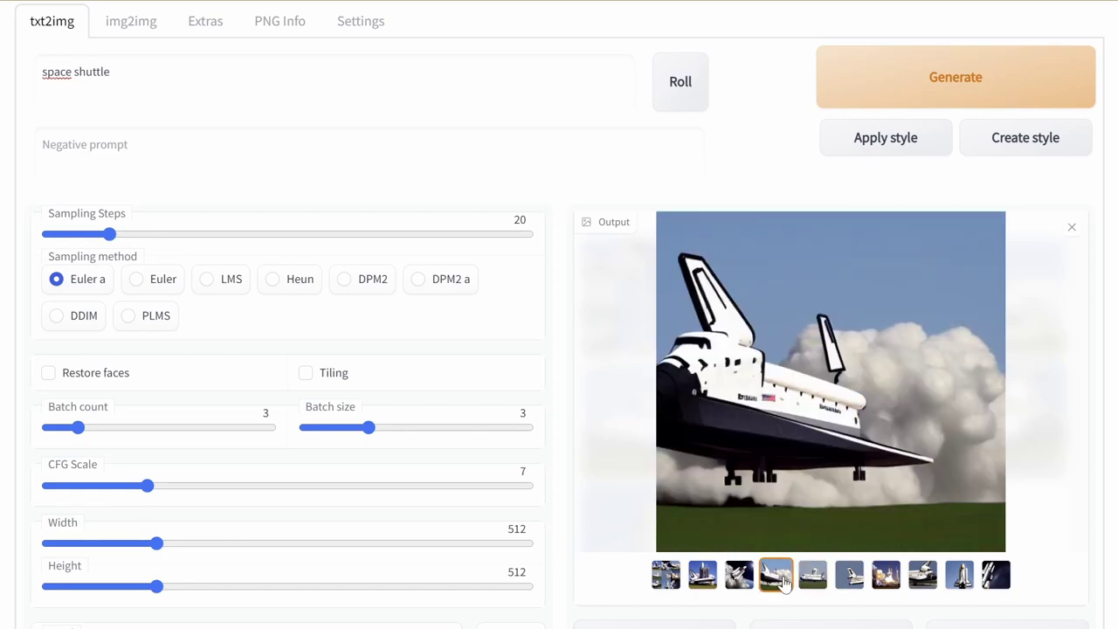
{"action": "left_click", "coordinate": [745, 584]}
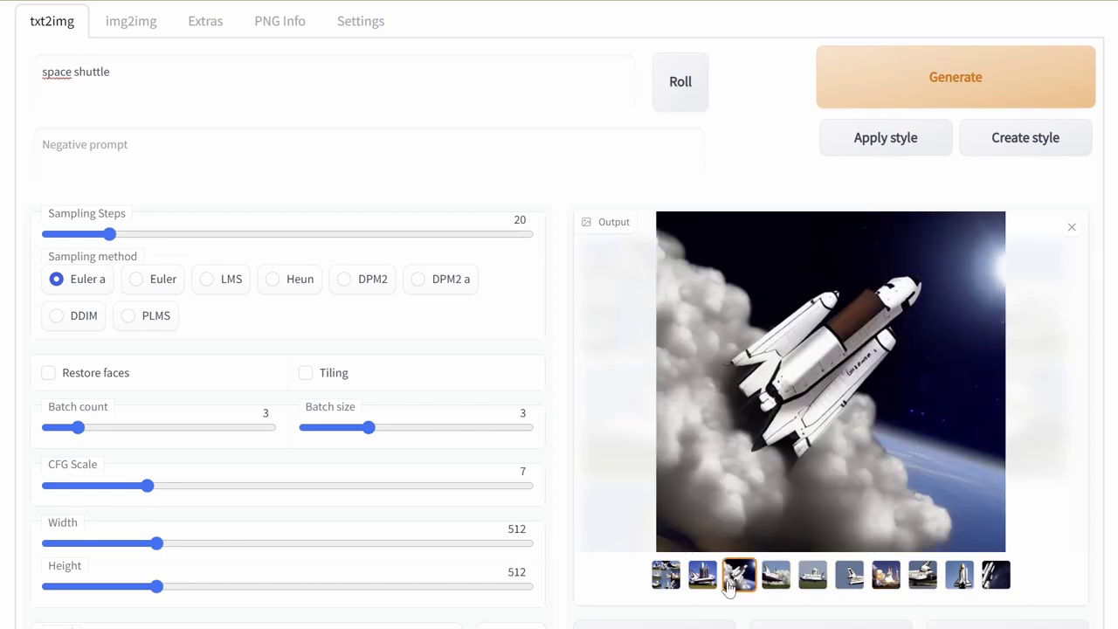
{"action": "left_click", "coordinate": [708, 587]}
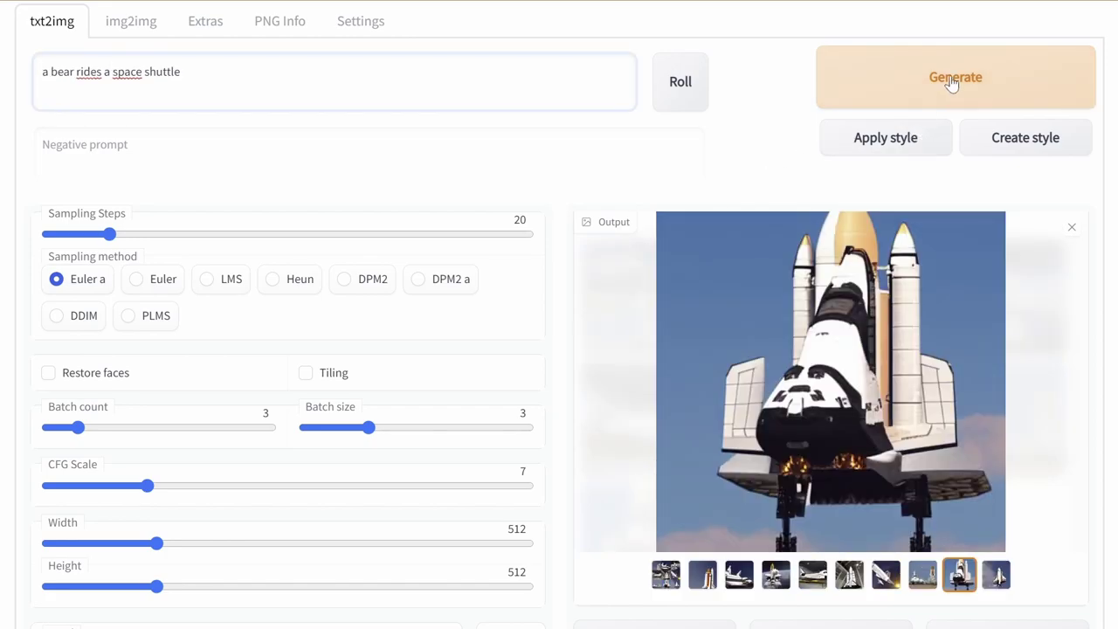
- Generate images from the prompt "a bear rides a space shuttle" with the Euler a sampler and view several results, ending on the first single image
{"action": "left_click", "coordinate": [952, 80]}
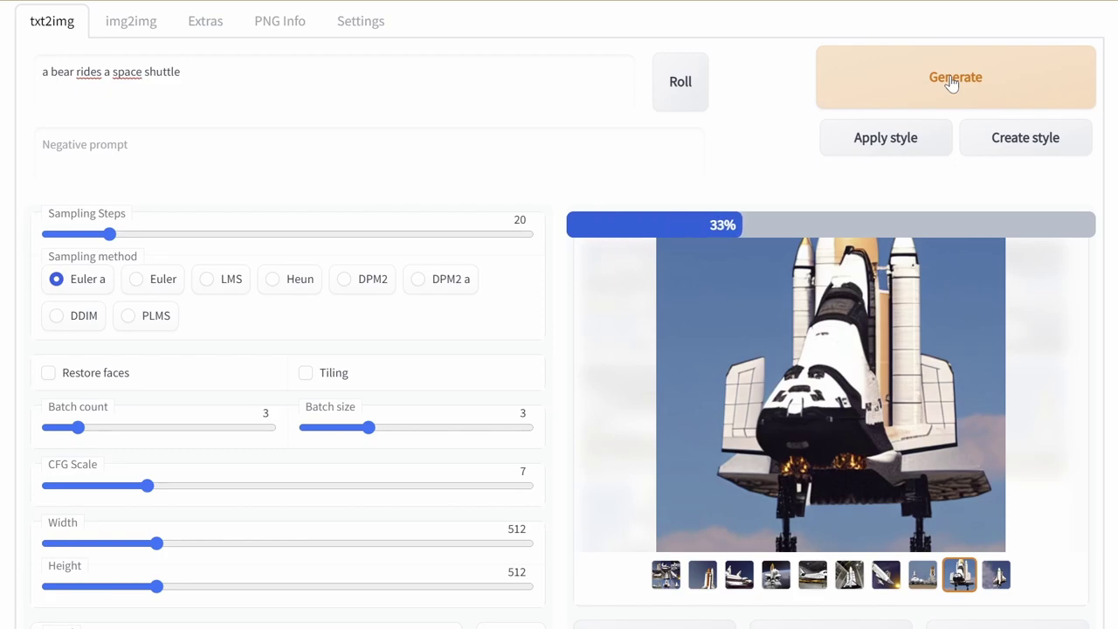
{"action": "left_click", "coordinate": [739, 580]}
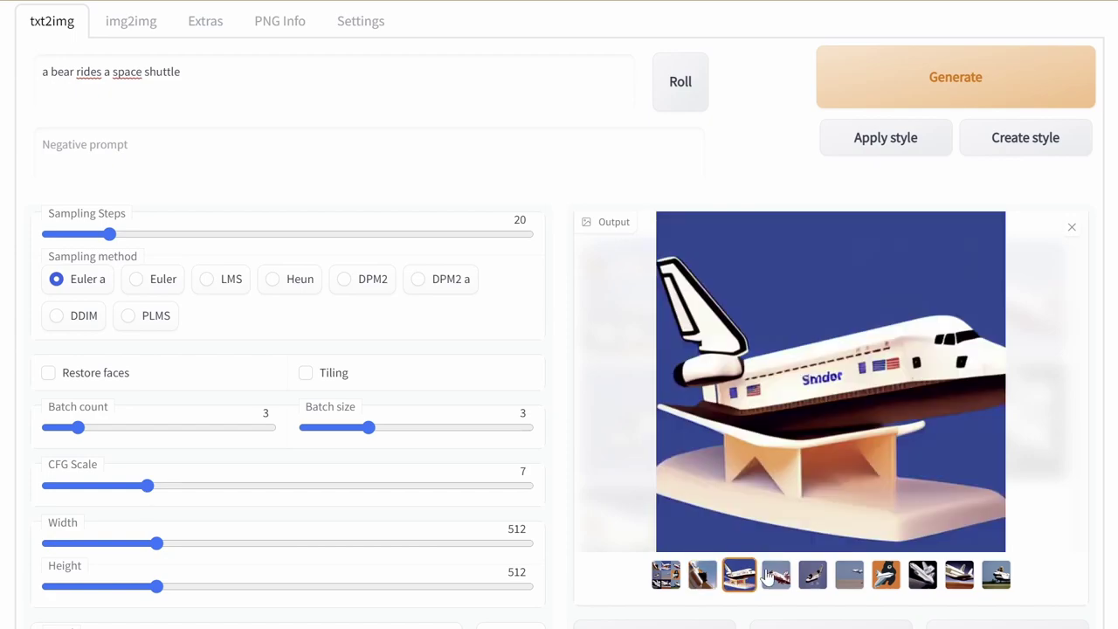
{"action": "left_click", "coordinate": [777, 576]}
{"action": "left_click", "coordinate": [815, 576]}
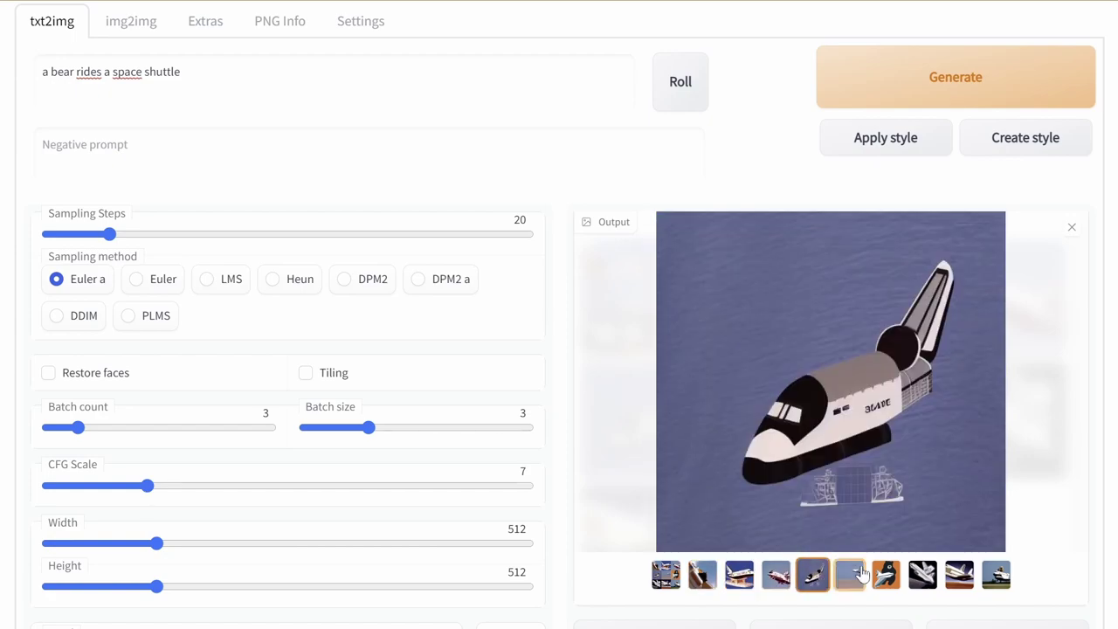
{"action": "left_click", "coordinate": [859, 573]}
{"action": "left_click", "coordinate": [892, 579]}
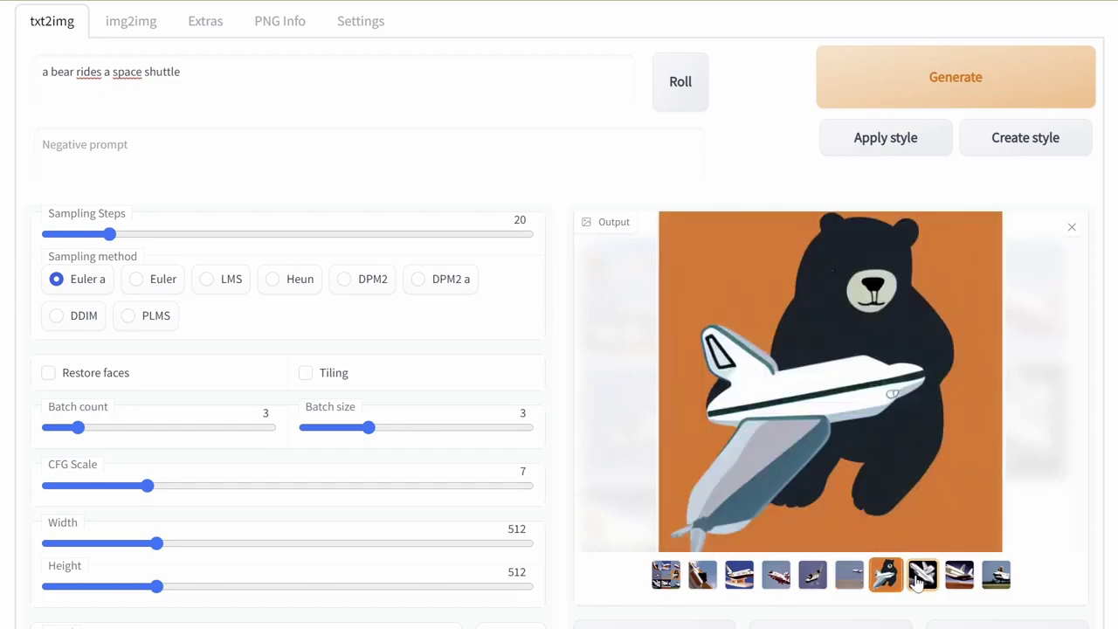
{"action": "left_click", "coordinate": [703, 576]}
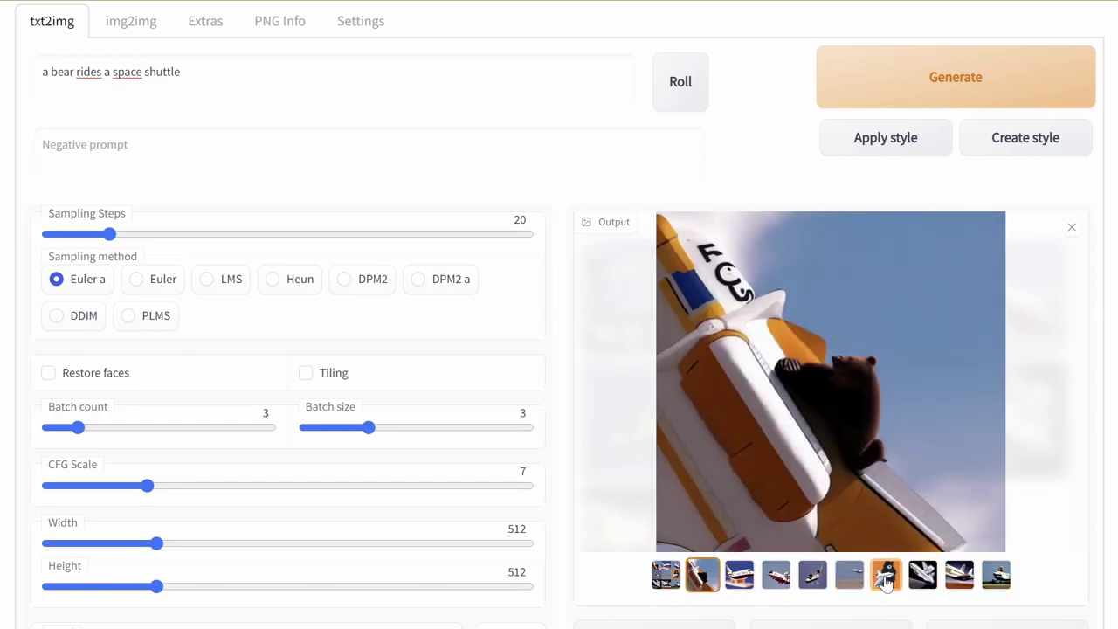
{"action": "left_click", "coordinate": [922, 576]}
{"action": "left_click", "coordinate": [995, 574]}
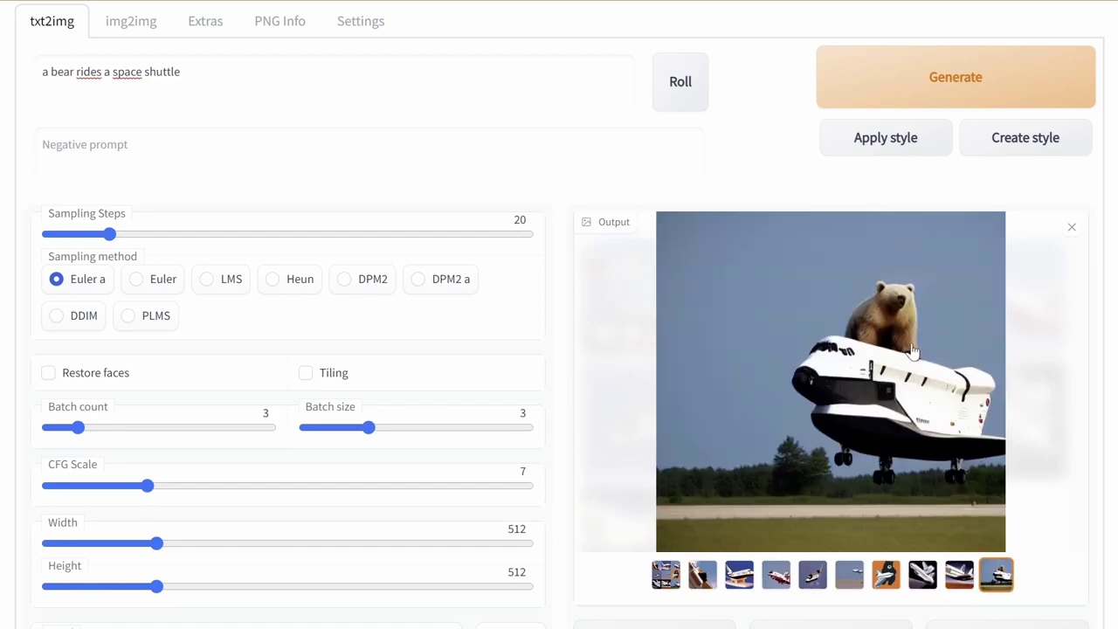
{"action": "left_click", "coordinate": [703, 576]}
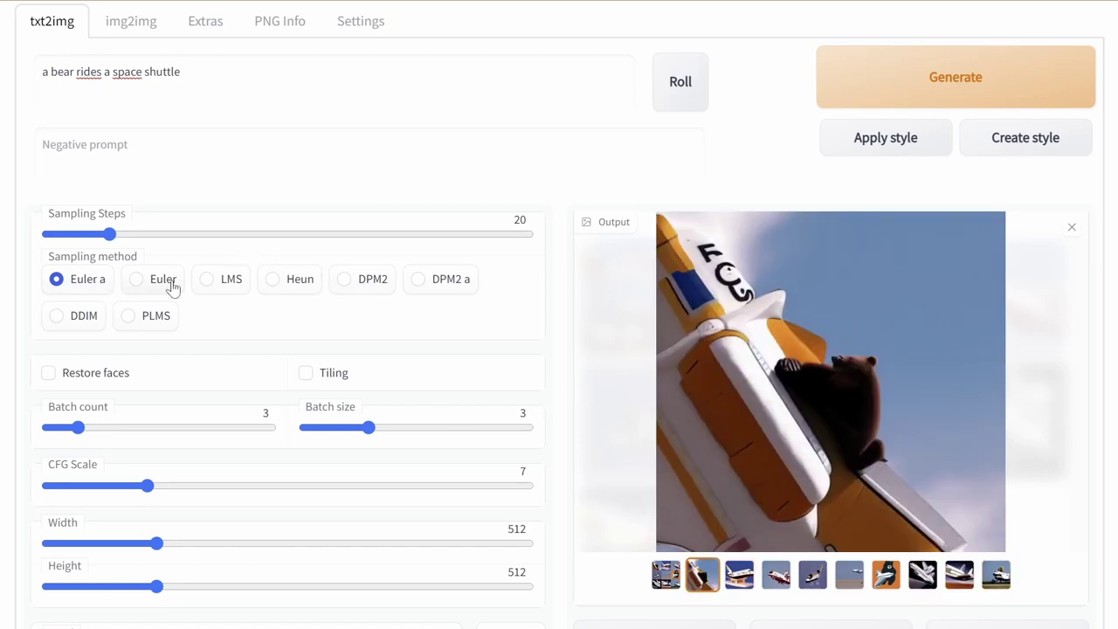
- Generate the bear and space shuttle images again with the Euler sampler and view the results, ending on the bear standing before a shuttle
{"action": "left_click", "coordinate": [166, 281]}
{"action": "left_click", "coordinate": [908, 97]}
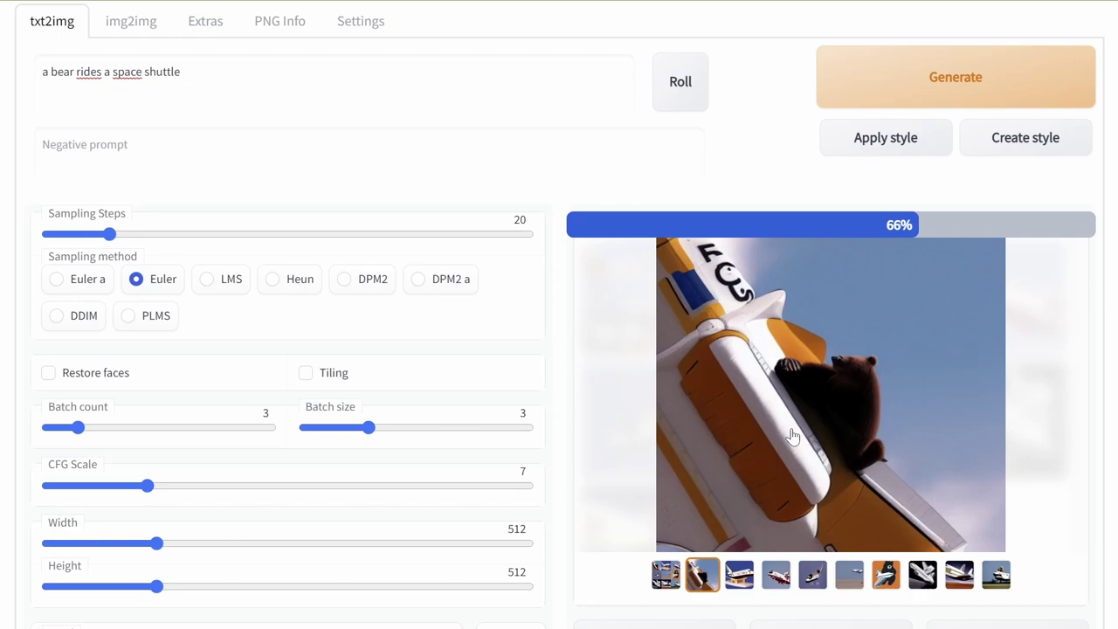
{"action": "left_click", "coordinate": [959, 573]}
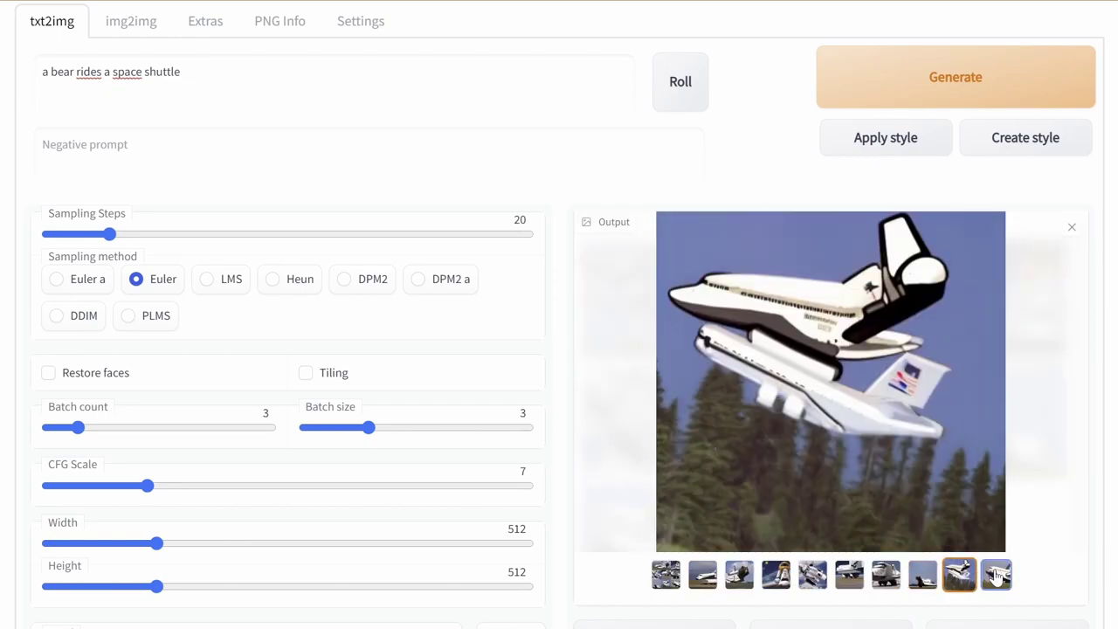
{"action": "left_click", "coordinate": [996, 574]}
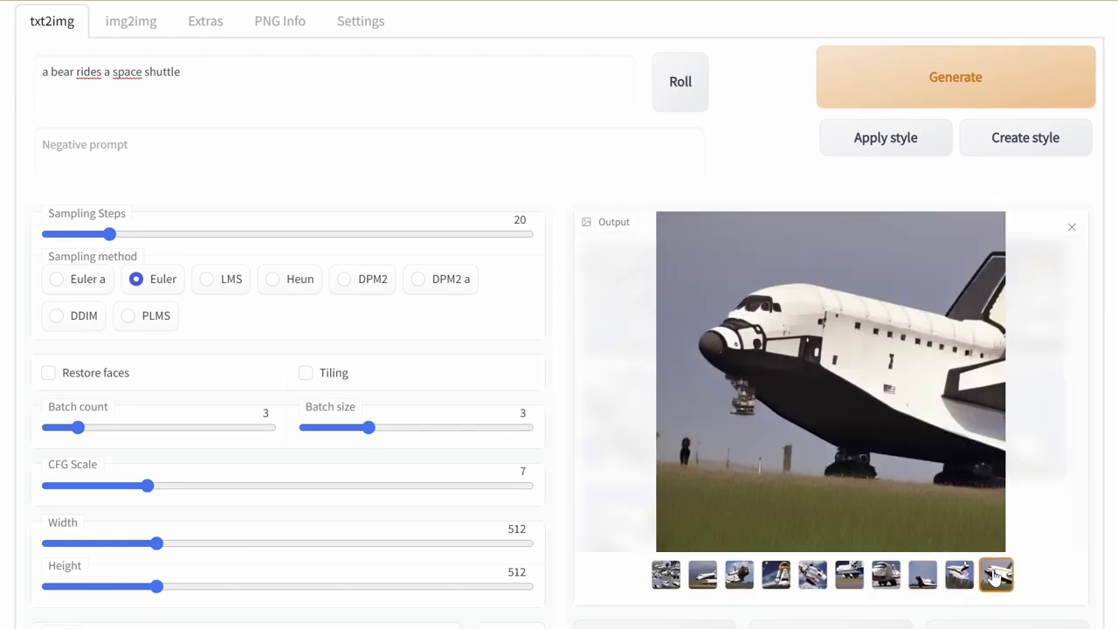
{"action": "left_click", "coordinate": [746, 578]}
{"action": "left_click", "coordinate": [776, 577]}
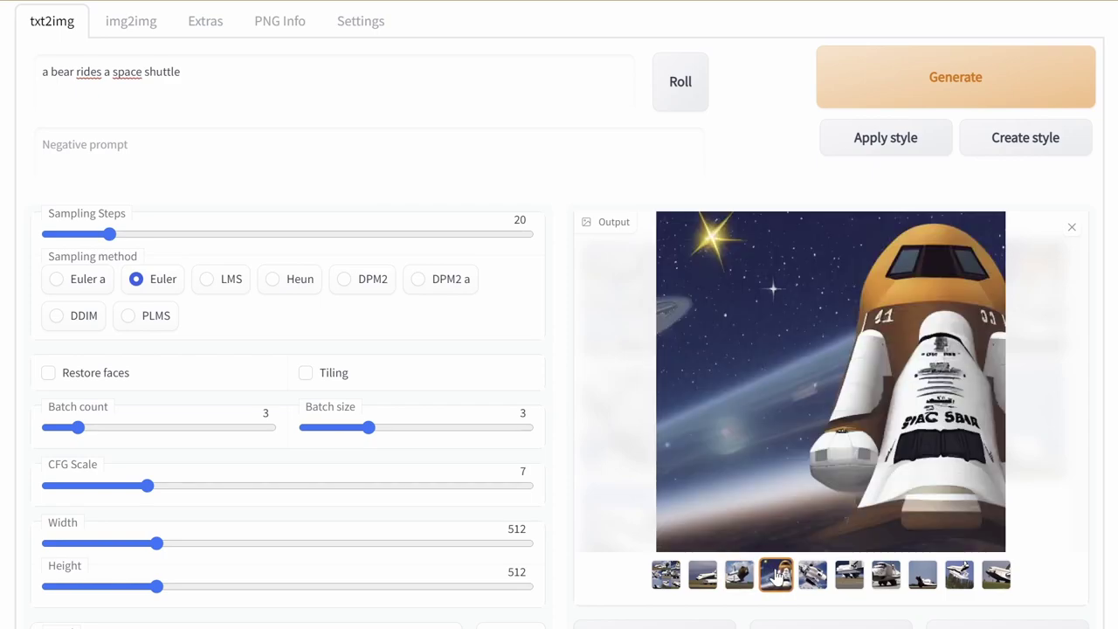
{"action": "left_click", "coordinate": [815, 584]}
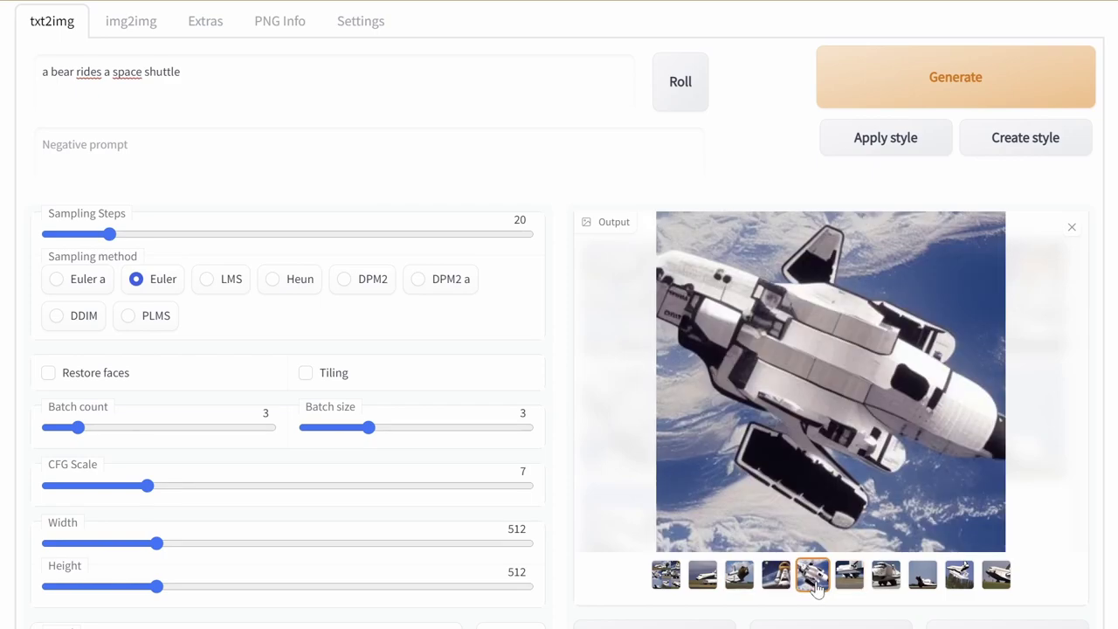
{"action": "left_click", "coordinate": [841, 579]}
{"action": "left_click", "coordinate": [891, 578]}
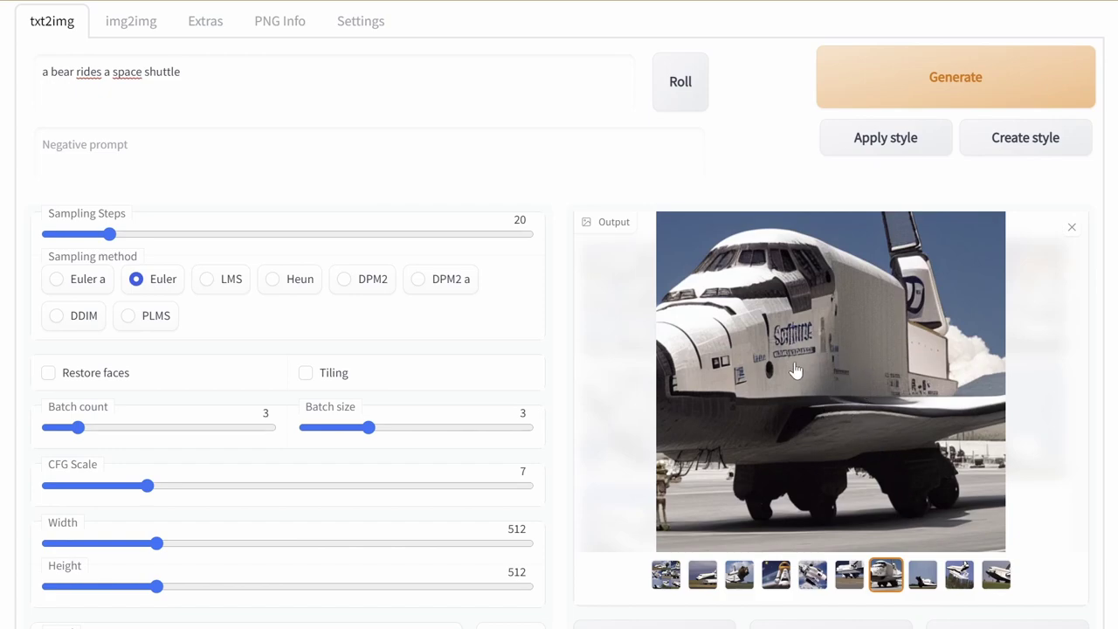
{"action": "left_click", "coordinate": [922, 580]}
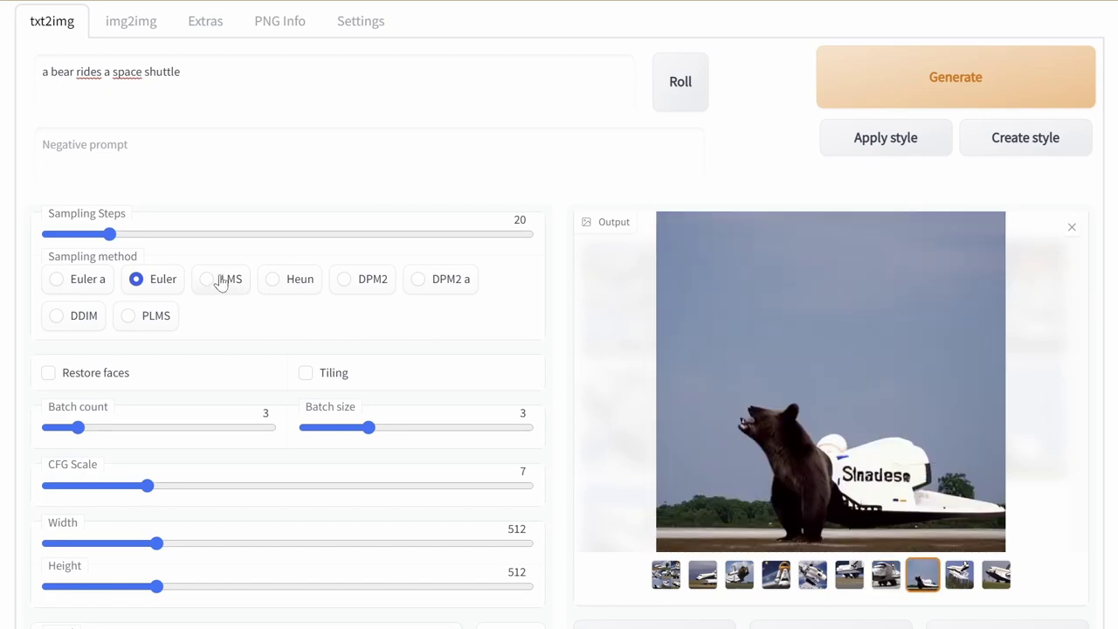
- Generate the bear and space shuttle images with the Heun sampler and view each single result enlarged through to the last one
{"action": "left_click", "coordinate": [300, 279]}
{"action": "left_click", "coordinate": [994, 98]}
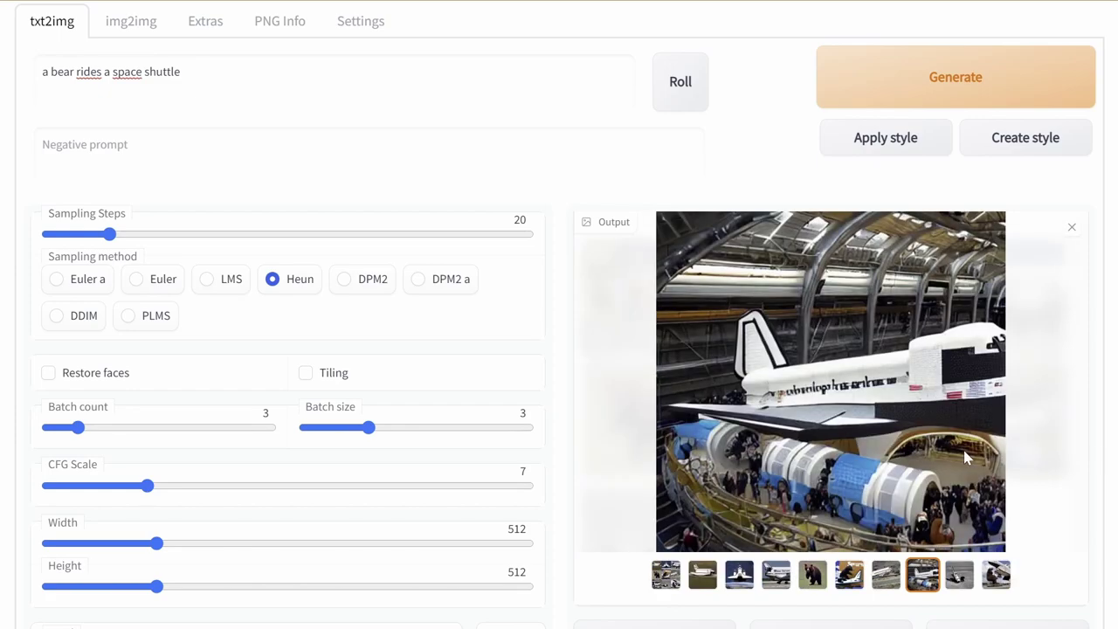
{"action": "left_click", "coordinate": [709, 576]}
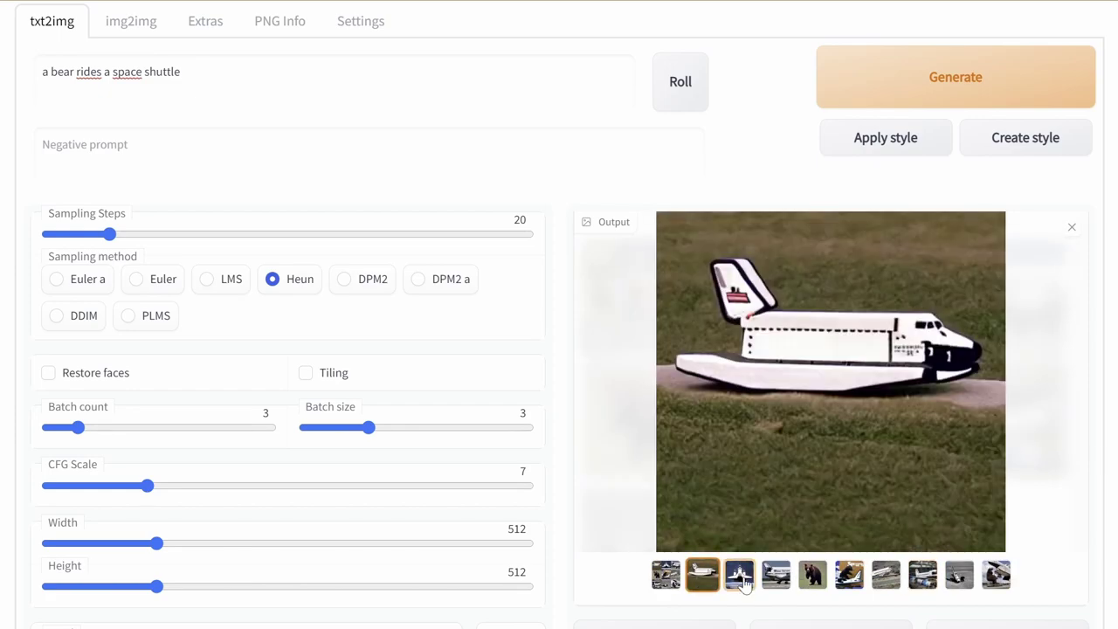
{"action": "left_click", "coordinate": [739, 578]}
{"action": "left_click", "coordinate": [776, 576]}
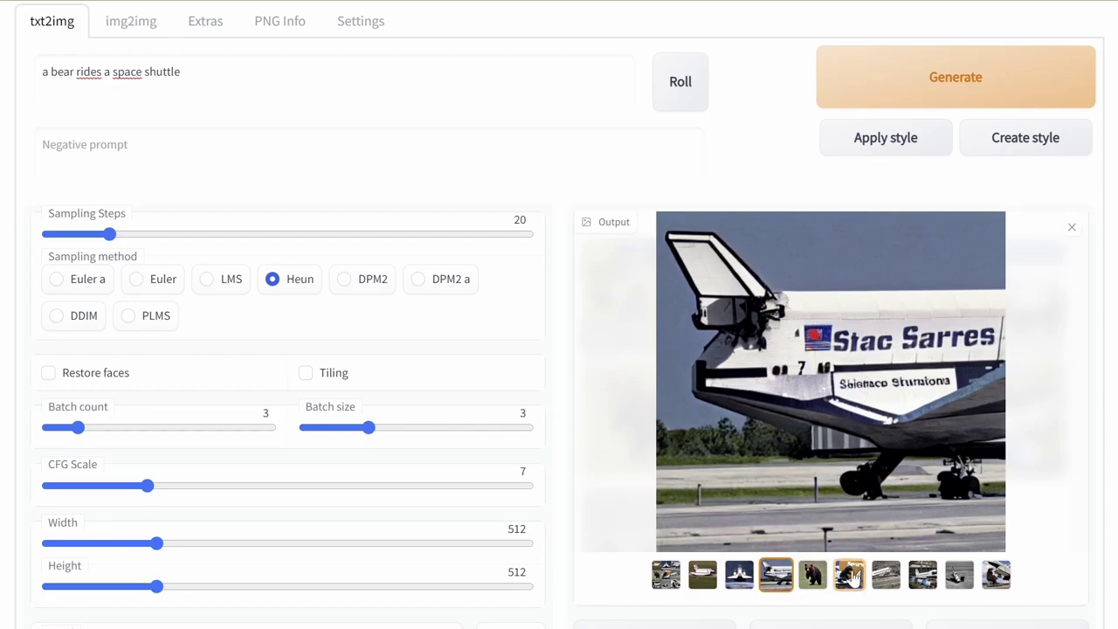
{"action": "left_click", "coordinate": [812, 576]}
{"action": "left_click", "coordinate": [848, 578]}
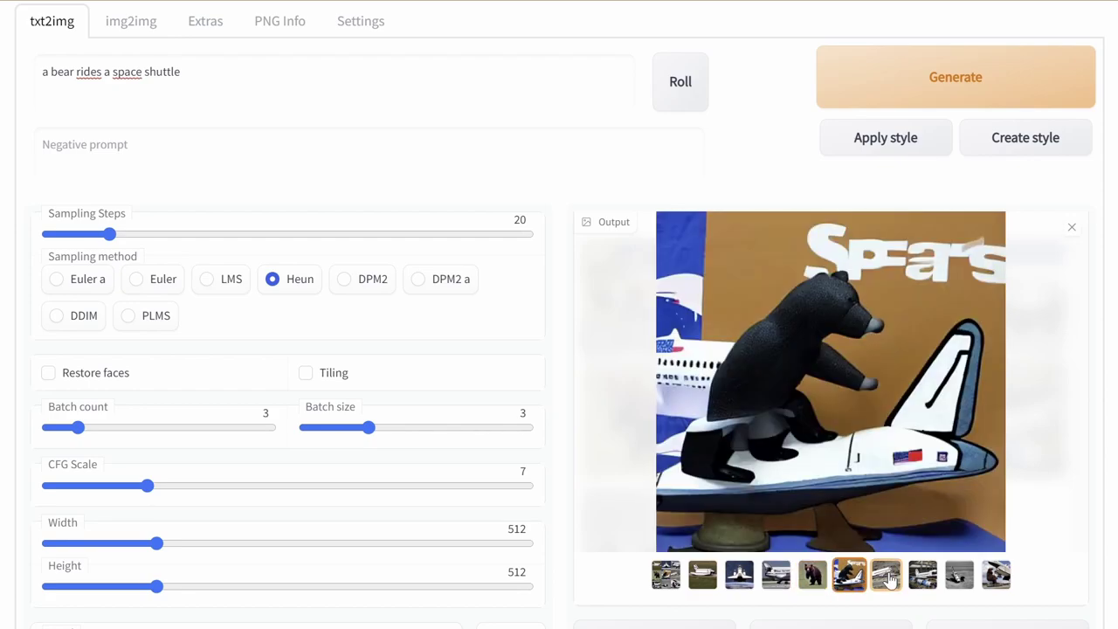
{"action": "left_click", "coordinate": [886, 578]}
{"action": "left_click", "coordinate": [922, 578]}
{"action": "left_click", "coordinate": [964, 579]}
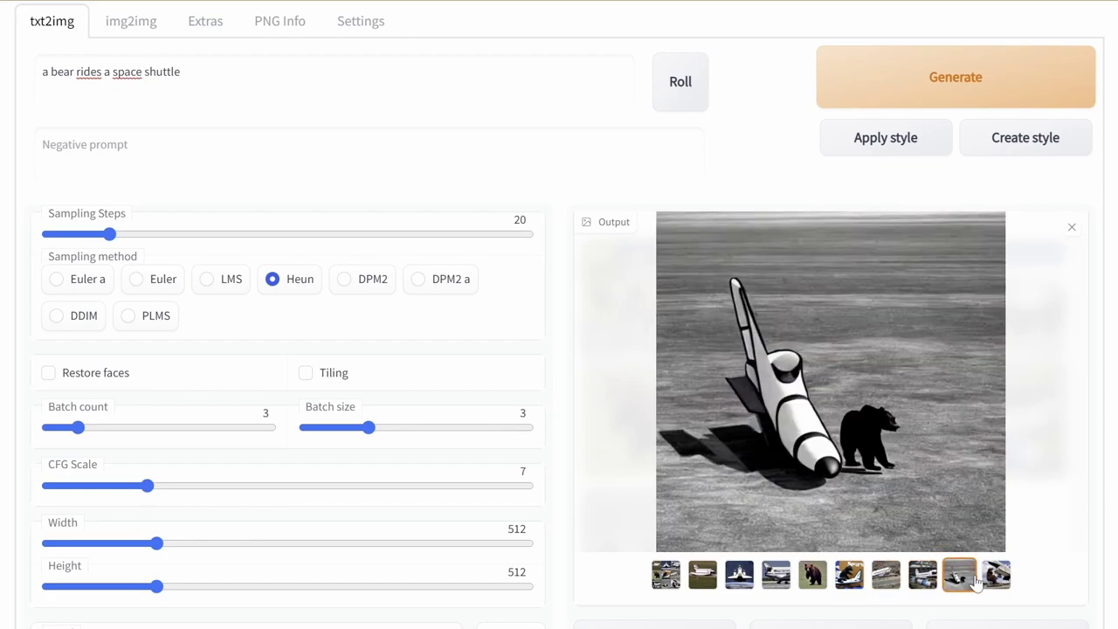
{"action": "left_click", "coordinate": [997, 580]}
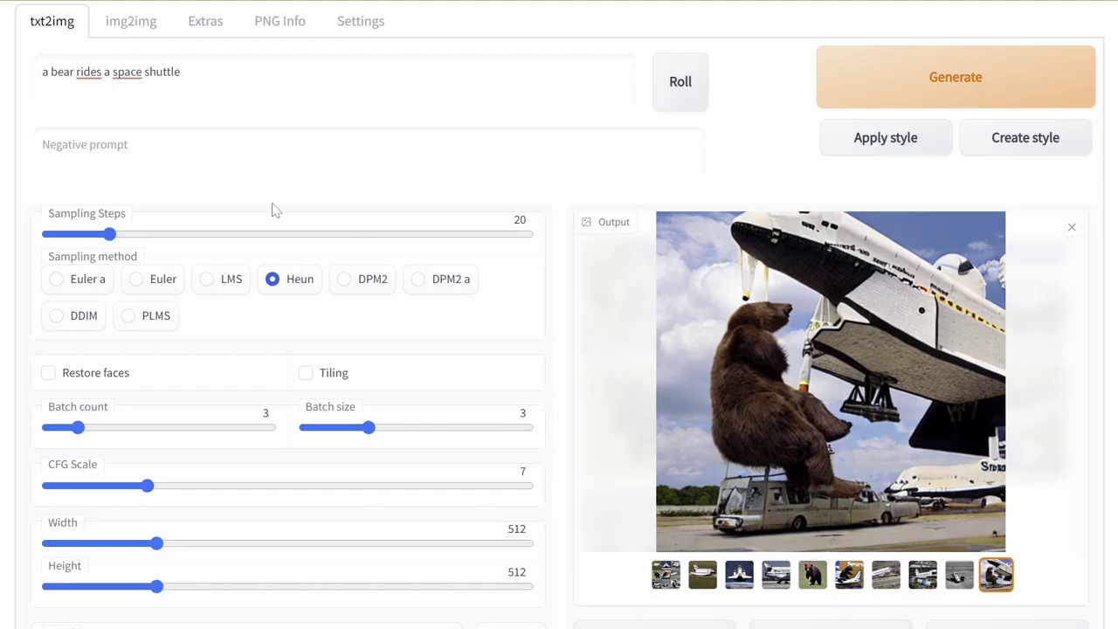
- View the first four single images of the Heun batch enlarged again, up to the standing bear
{"action": "left_click", "coordinate": [704, 578]}
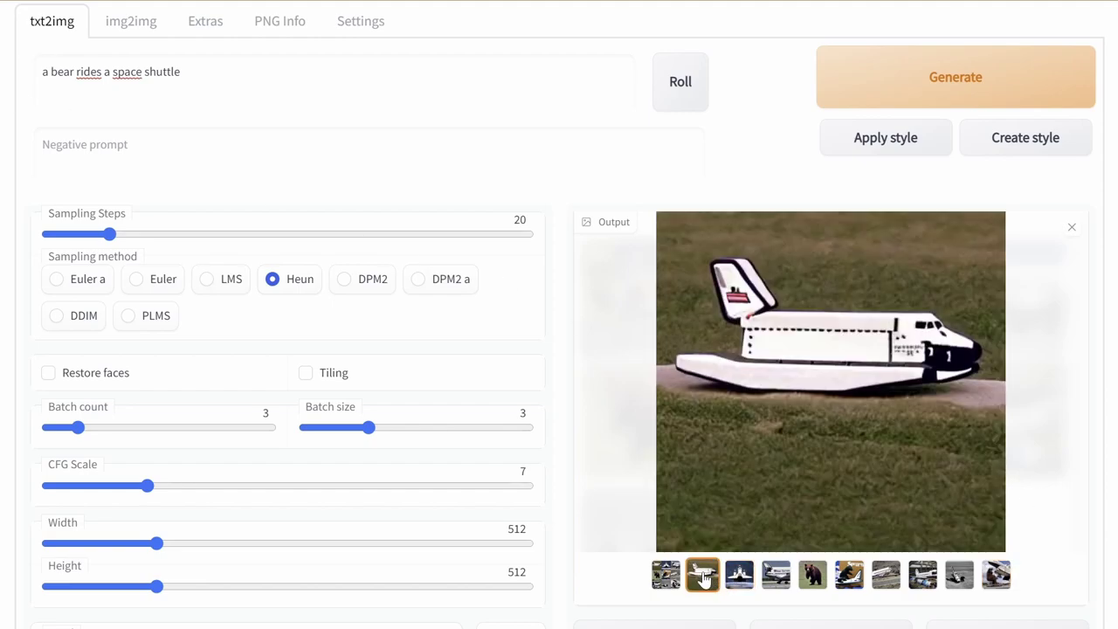
{"action": "left_click", "coordinate": [739, 576]}
{"action": "left_click", "coordinate": [773, 581]}
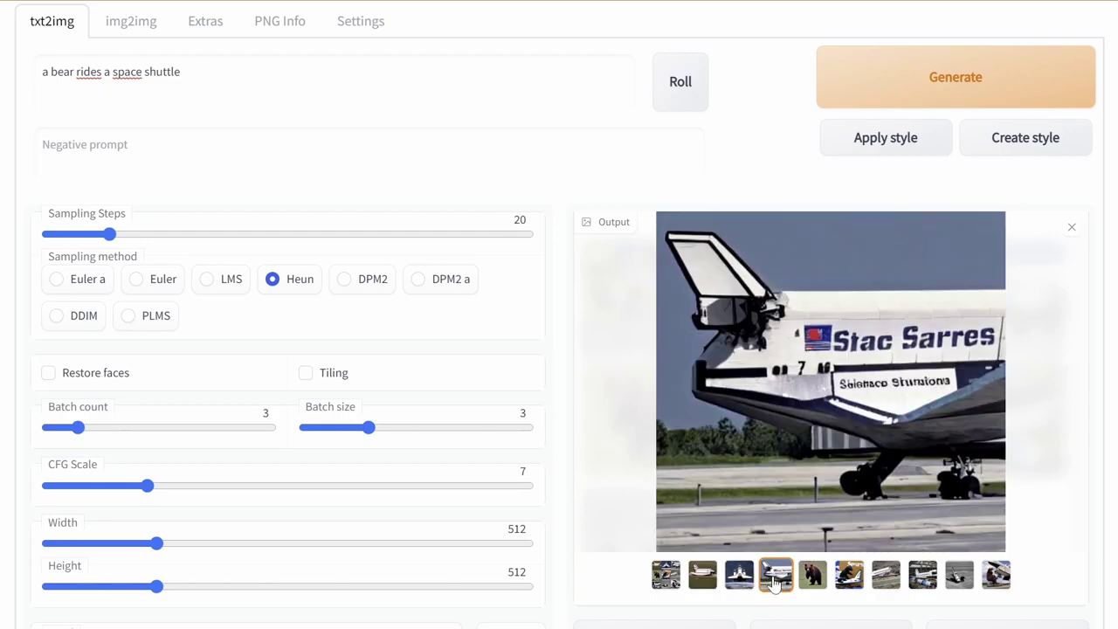
{"action": "left_click", "coordinate": [817, 581]}
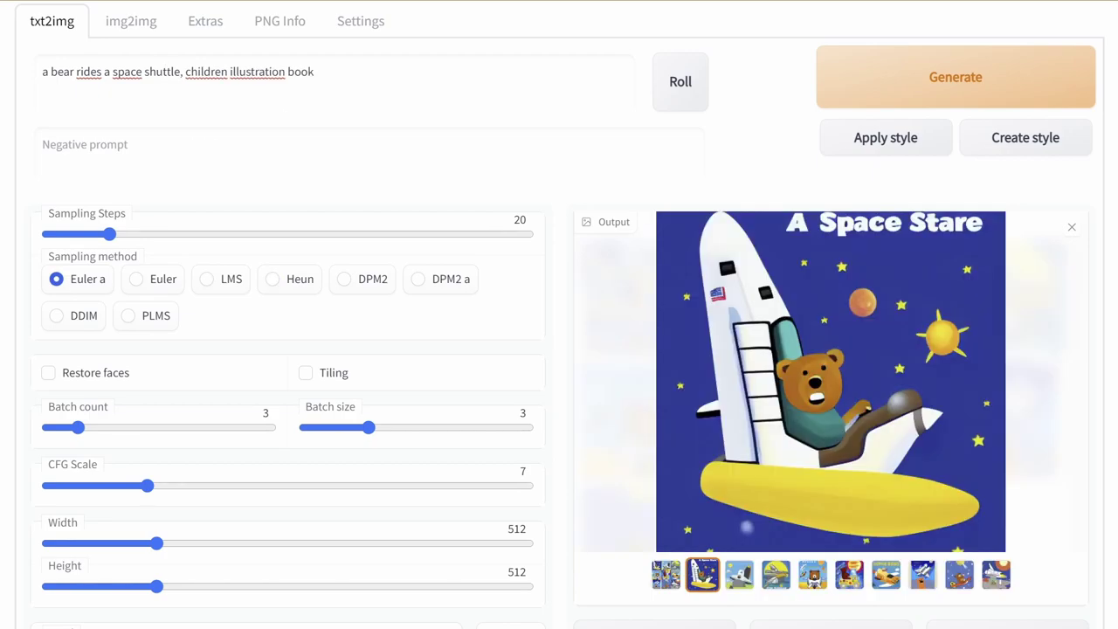
- Highlight the phrase "children illustration book" in the prompt to point out the added style
{"action": "left_click", "coordinate": [186, 72]}
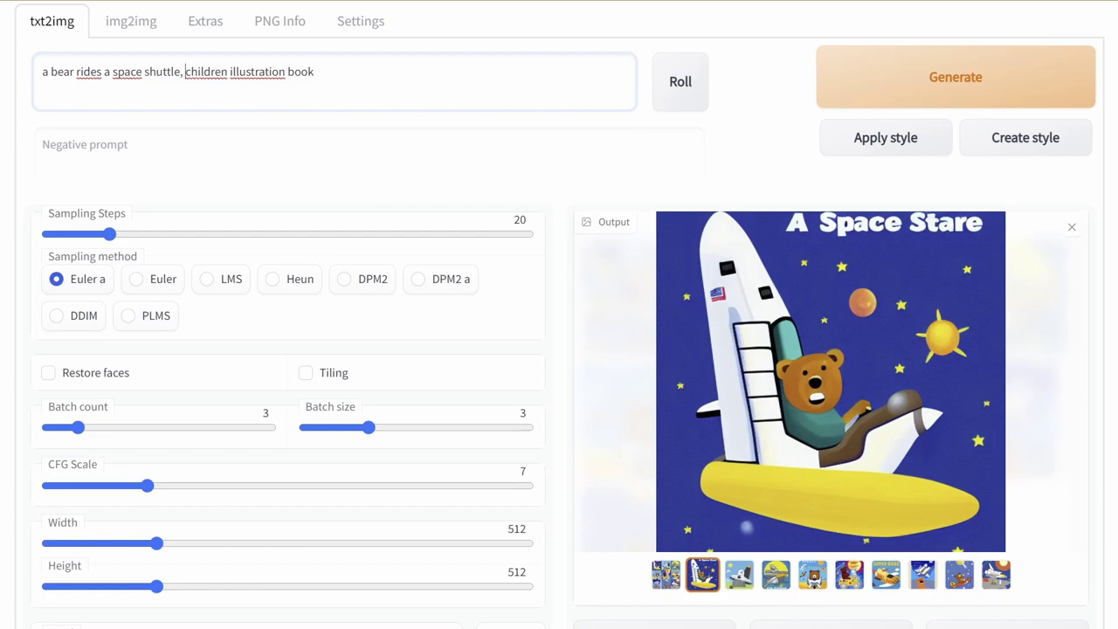
{"action": "left_click_drag", "start_coordinate": [186, 72], "coordinate": [314, 71]}
{"action": "left_click", "coordinate": [315, 71]}
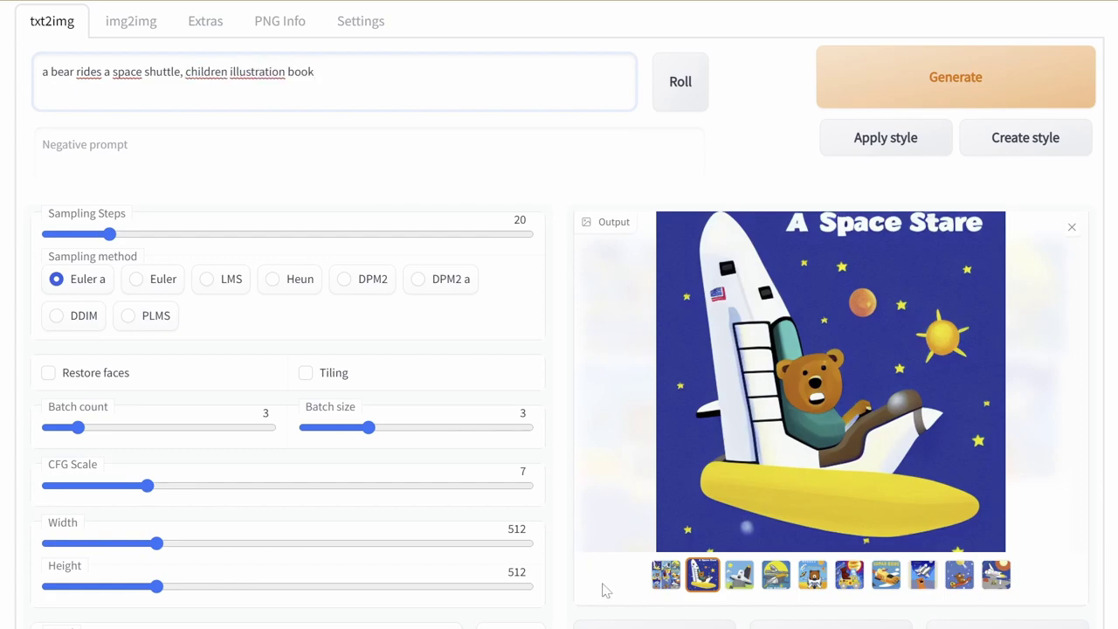
- View the children's illustration book images of the bear and shuttle enlarged, from the second single image to the last
{"action": "left_click", "coordinate": [739, 574]}
{"action": "left_click", "coordinate": [773, 576]}
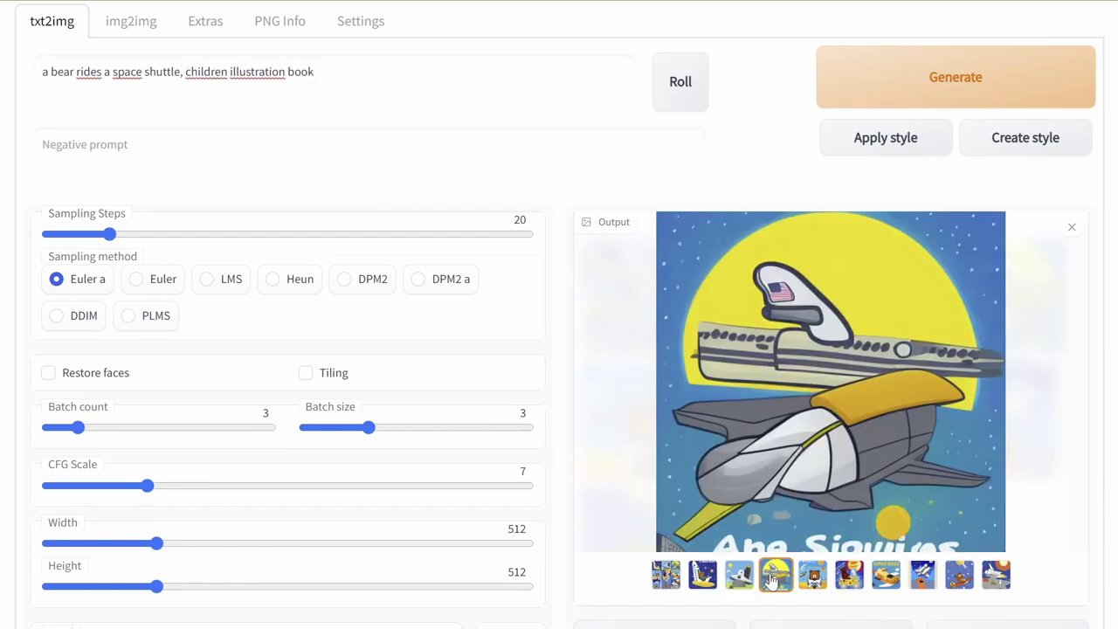
{"action": "left_click", "coordinate": [813, 576]}
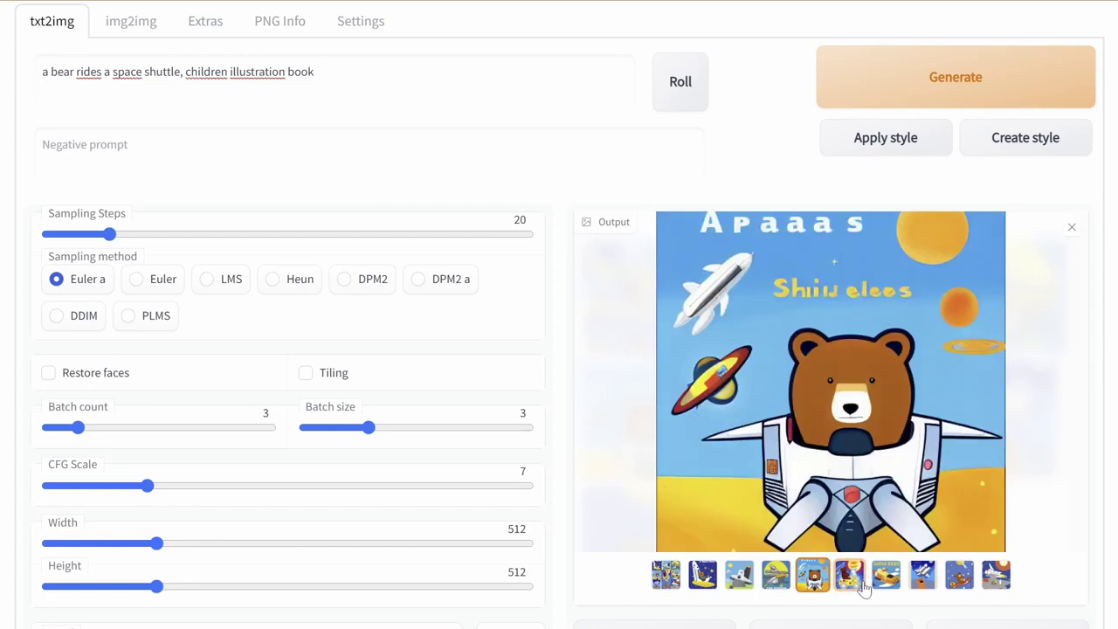
{"action": "left_click", "coordinate": [861, 587]}
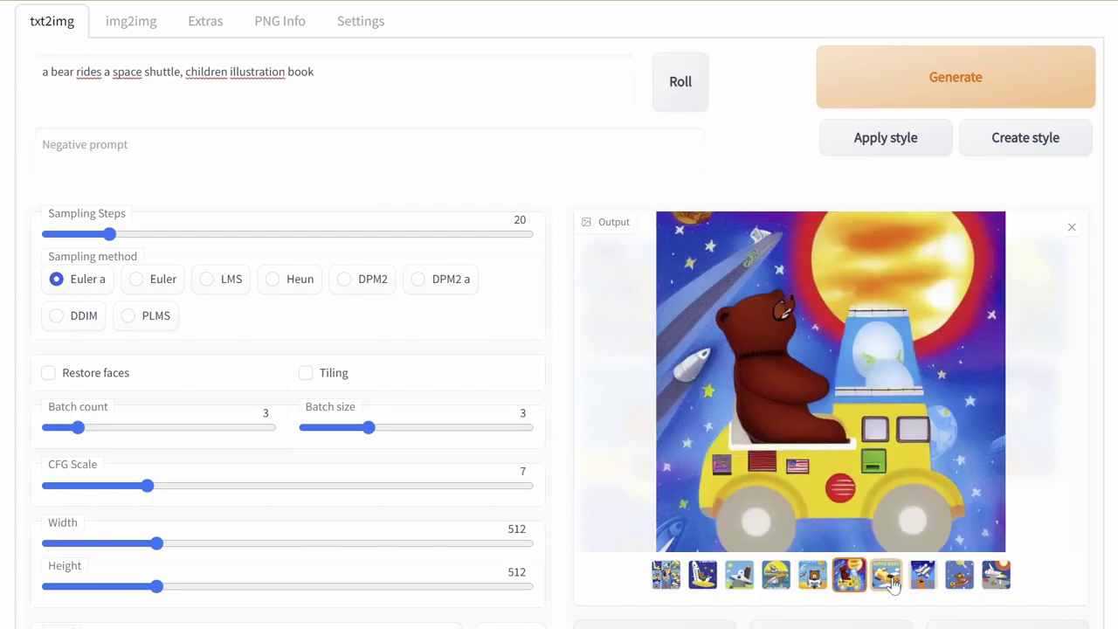
{"action": "left_click", "coordinate": [892, 585]}
{"action": "left_click", "coordinate": [924, 580]}
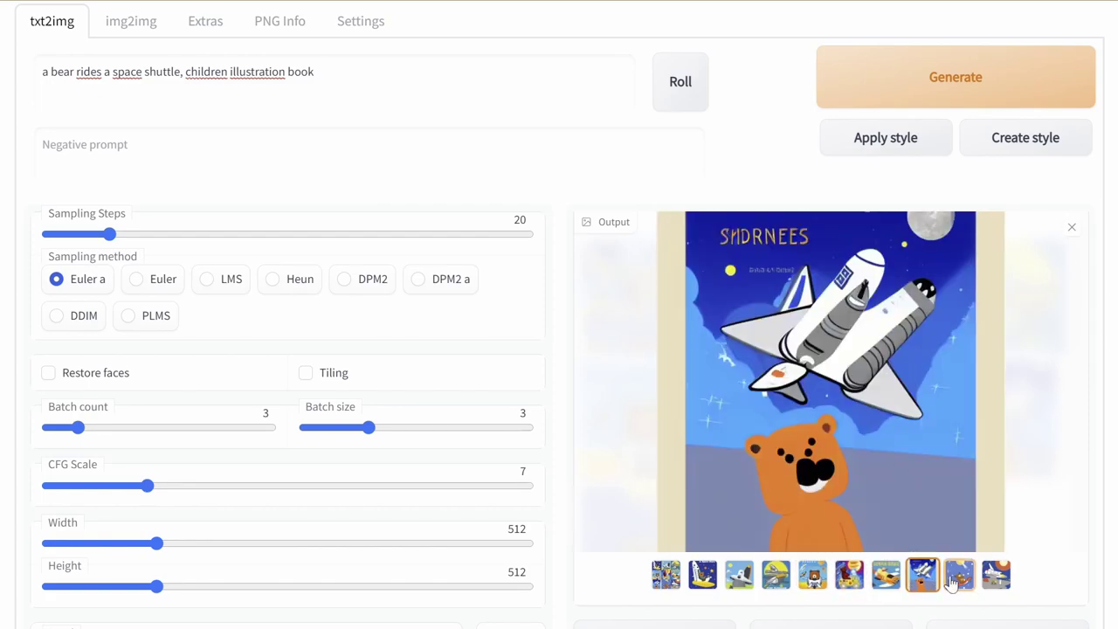
{"action": "left_click", "coordinate": [954, 583]}
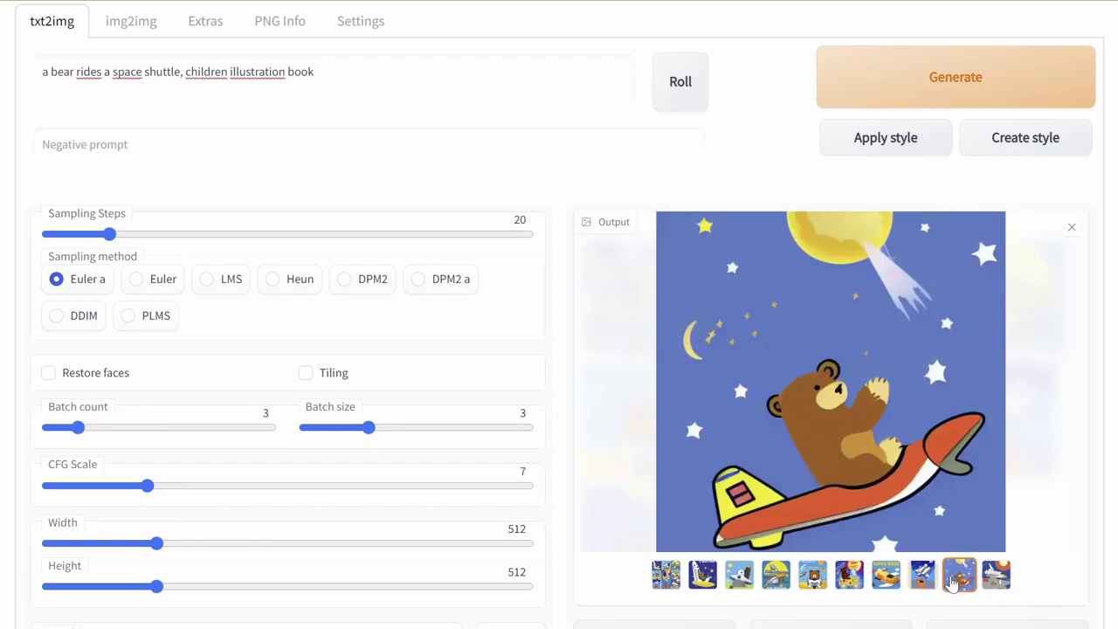
{"action": "left_click", "coordinate": [996, 582]}
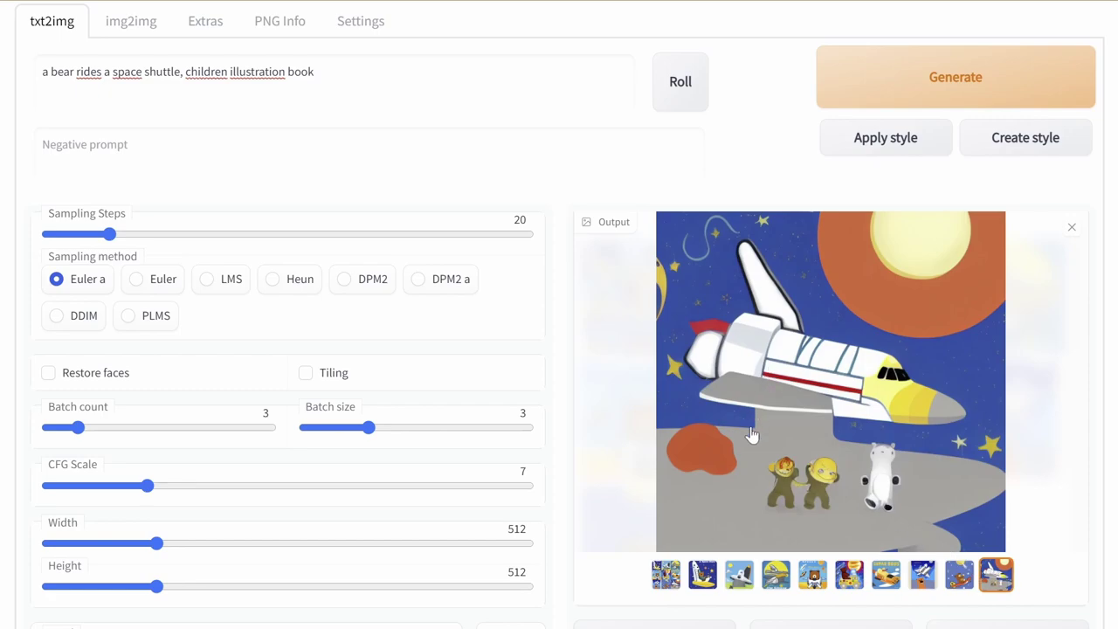
- Go through the children's illustration images again from the first single image to the bear in the shuttle suit
{"action": "left_click", "coordinate": [315, 72]}
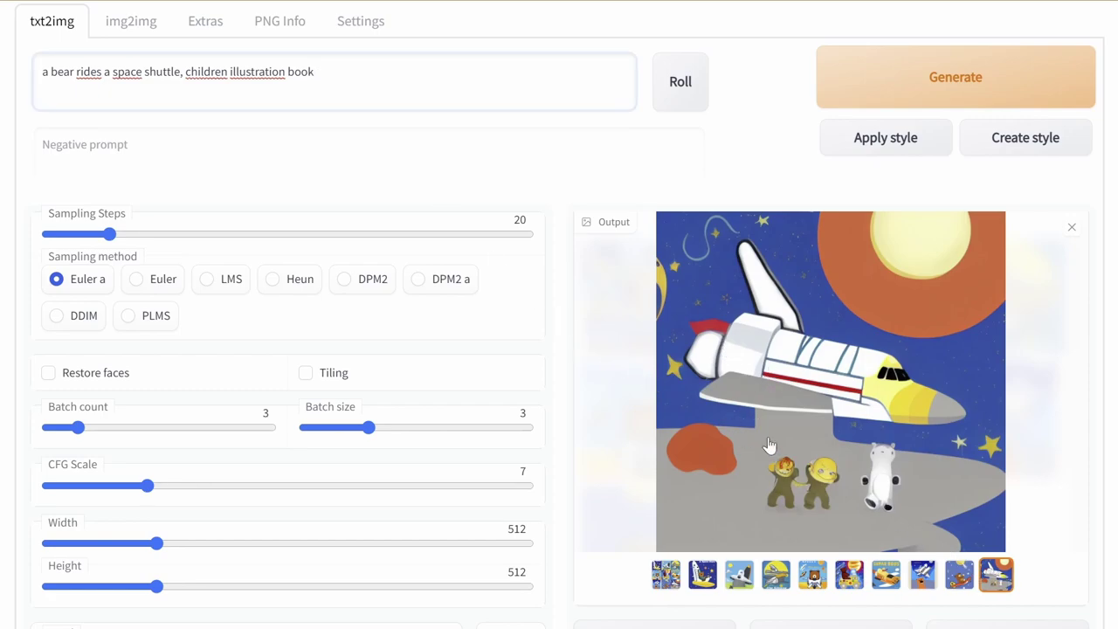
{"action": "left_click", "coordinate": [702, 573]}
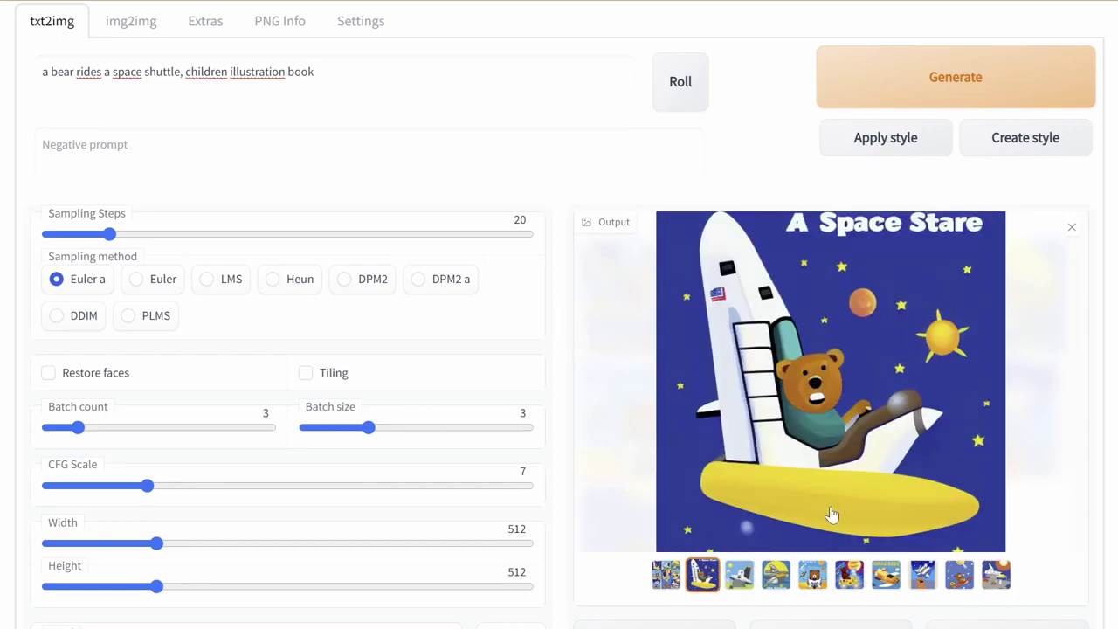
{"action": "left_click", "coordinate": [738, 576]}
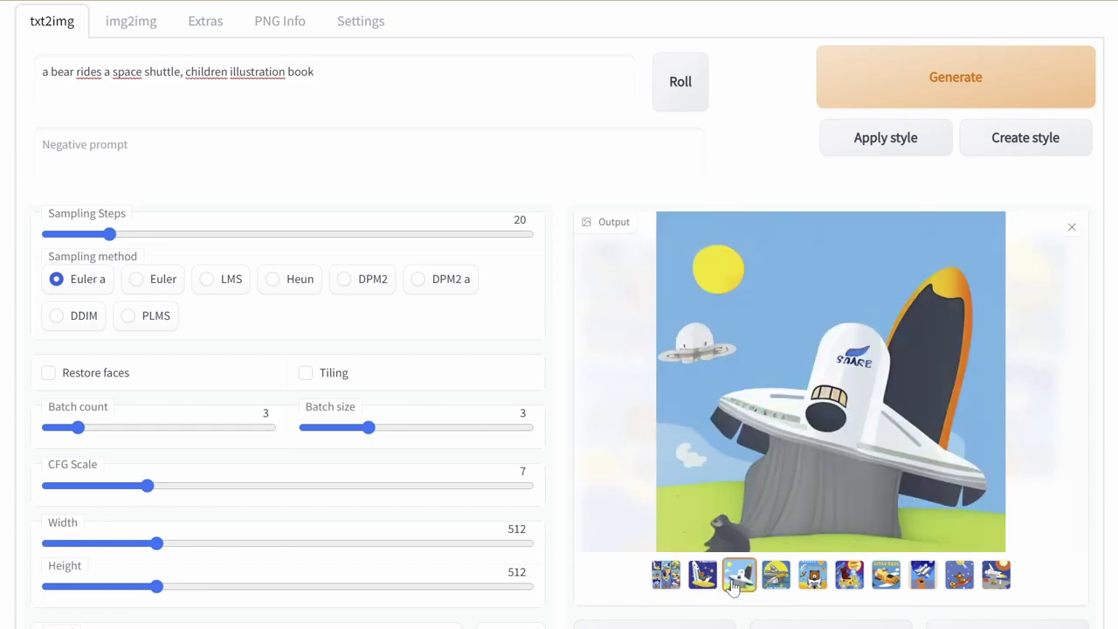
{"action": "left_click", "coordinate": [965, 393]}
{"action": "left_click", "coordinate": [967, 393]}
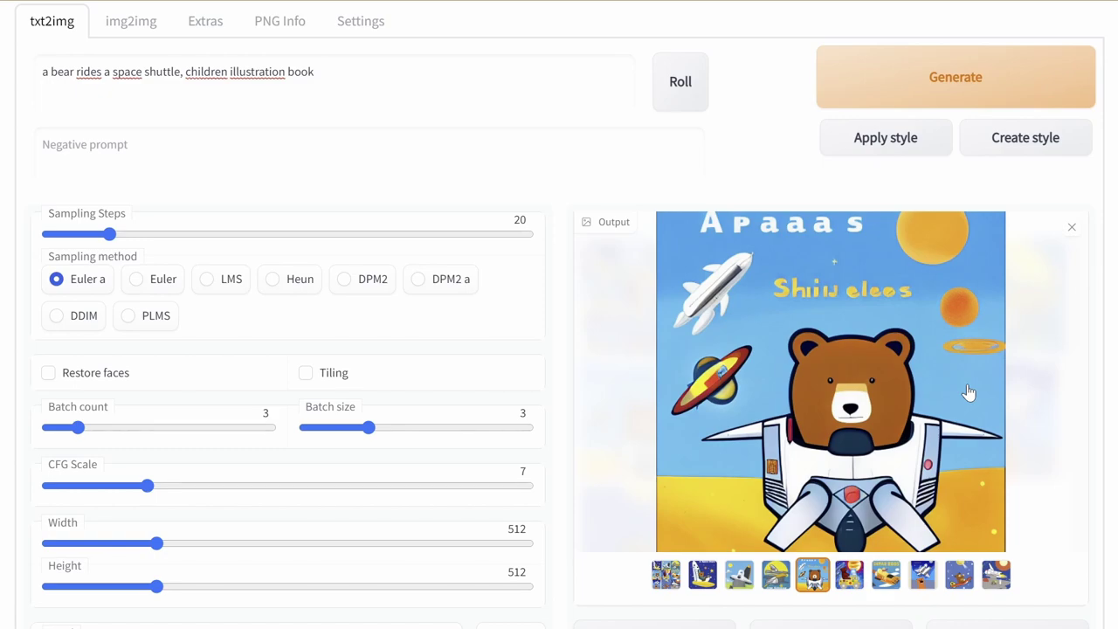
- Paint an inpainting mask over the sky just above the bear's head
{"action": "scroll", "coordinate": [511, 270], "scroll_direction": "down", "scroll_amount": 3}
{"action": "scroll", "coordinate": [559, 349], "scroll_direction": "up", "scroll_amount": 3}
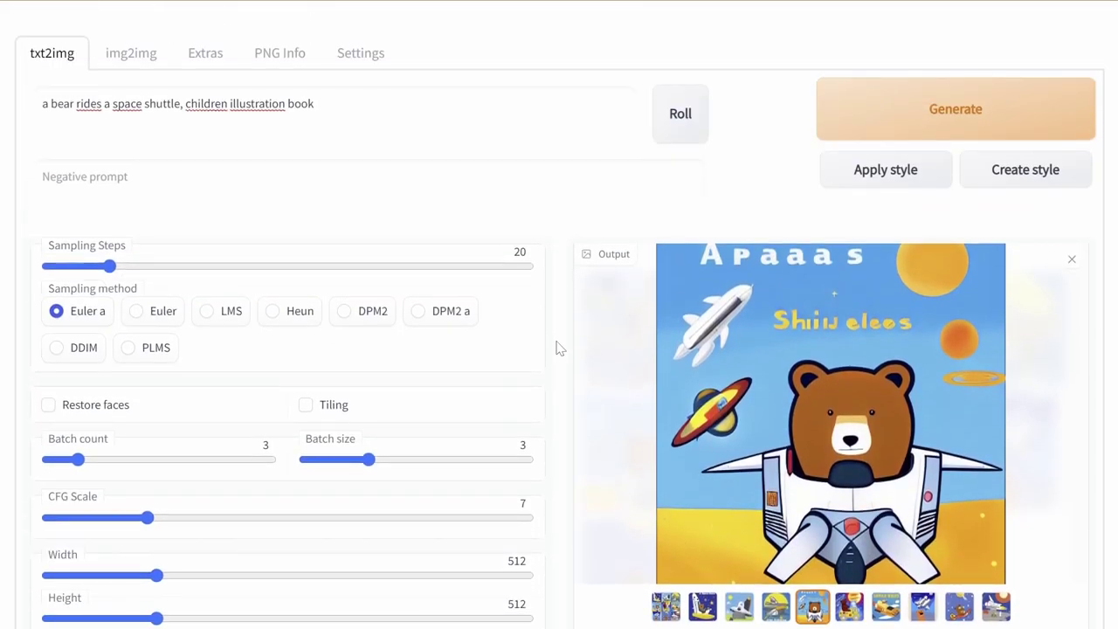
{"action": "scroll", "coordinate": [558, 350], "scroll_direction": "down", "scroll_amount": 3}
{"action": "scroll", "coordinate": [561, 355], "scroll_direction": "up", "scroll_amount": 3}
{"action": "mouse_move", "coordinate": [210, 297]}
{"action": "left_mouse_down"}
{"action": "mouse_move", "coordinate": [380, 299]}
{"action": "mouse_move", "coordinate": [233, 286]}
{"action": "mouse_move", "coordinate": [254, 278]}
{"action": "mouse_move", "coordinate": [231, 311]}
{"action": "mouse_move", "coordinate": [394, 306]}
{"action": "mouse_move", "coordinate": [340, 296]}
{"action": "mouse_move", "coordinate": [247, 300]}
{"action": "mouse_move", "coordinate": [237, 290]}
{"action": "mouse_move", "coordinate": [354, 293]}
{"action": "mouse_move", "coordinate": [299, 282]}
{"action": "left_mouse_up"}
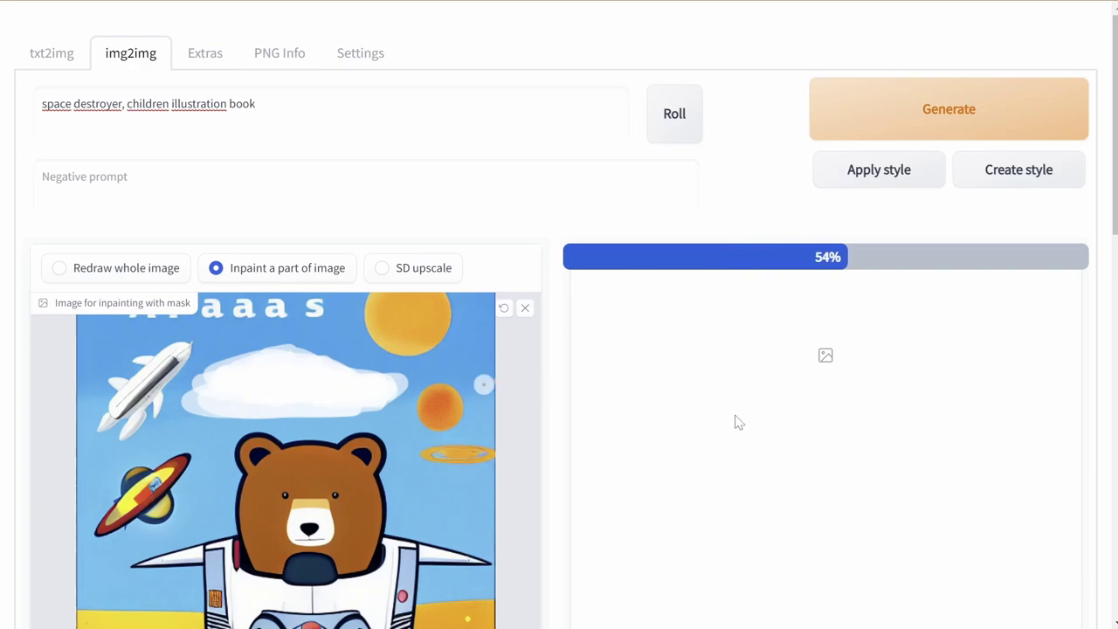
- View the "space destroyer" inpainting results enlarged, from the grid overview to the last single image
{"action": "scroll", "coordinate": [887, 457], "scroll_direction": "down", "scroll_amount": 1}
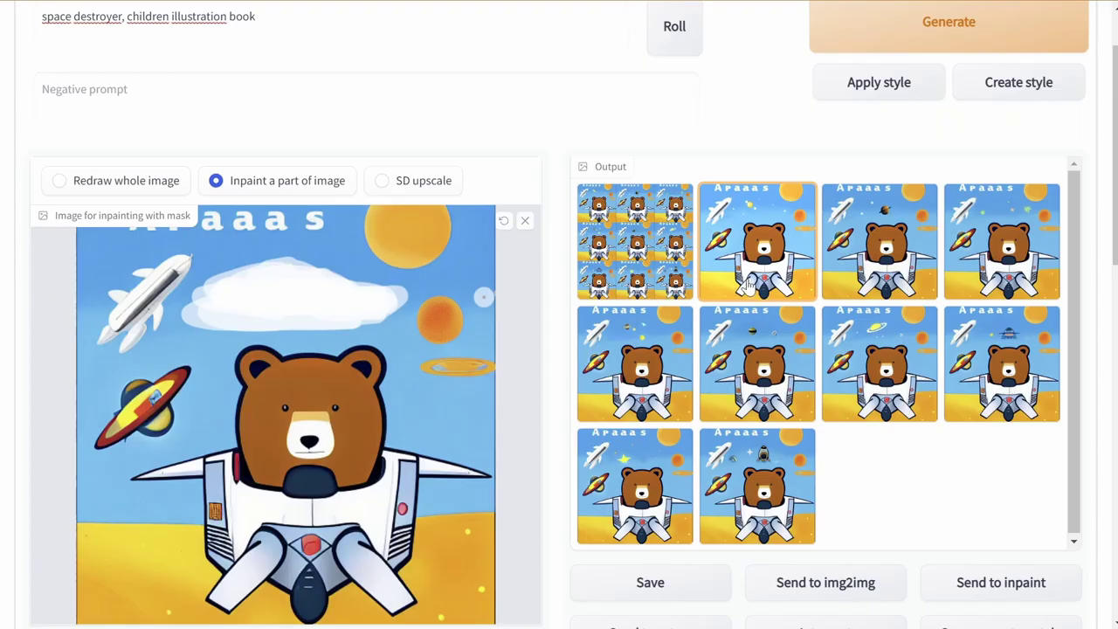
{"action": "left_click", "coordinate": [665, 280]}
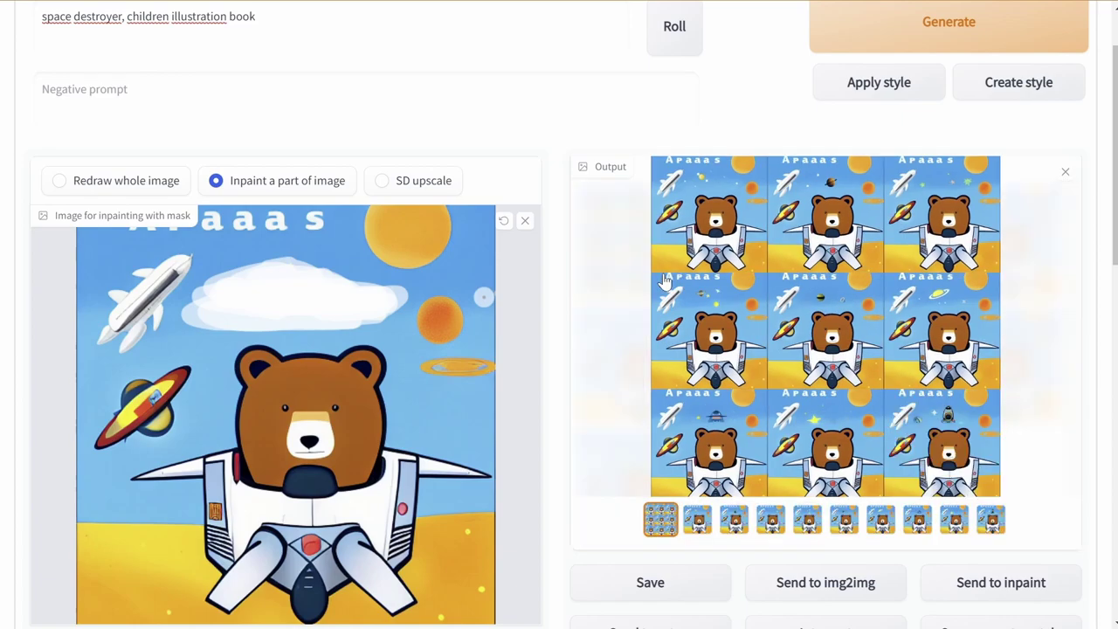
{"action": "left_click", "coordinate": [703, 522]}
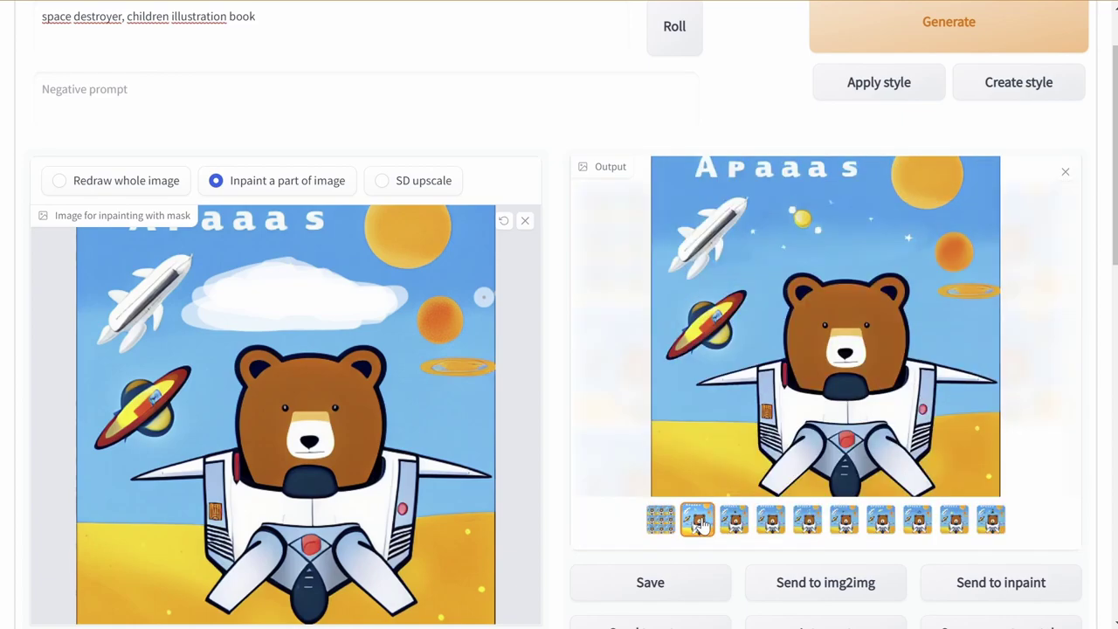
{"action": "left_click", "coordinate": [742, 520]}
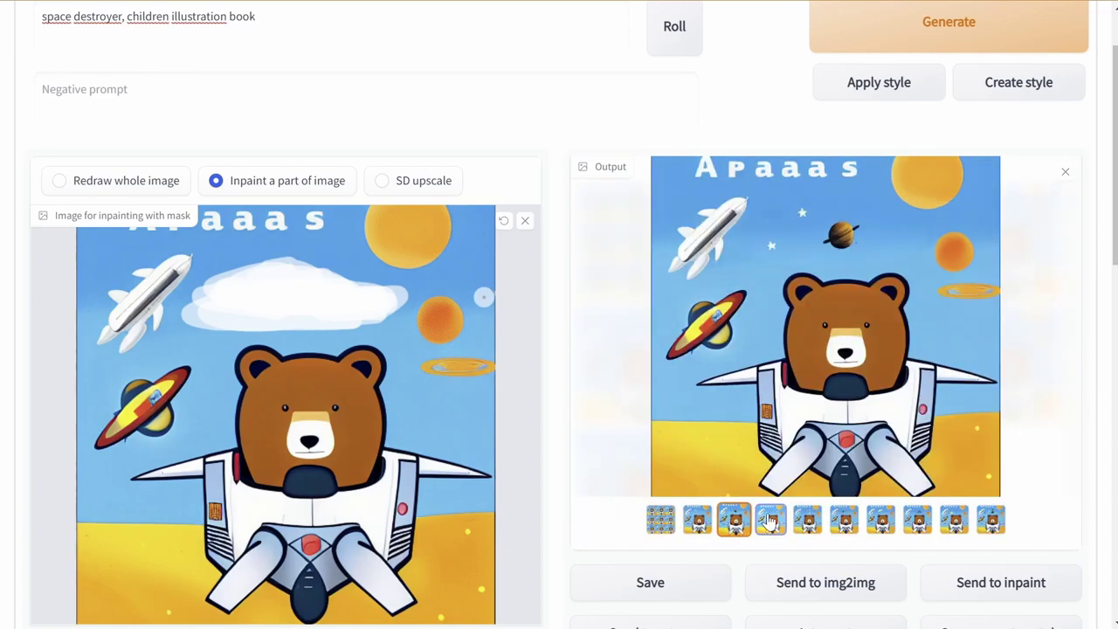
{"action": "left_click", "coordinate": [770, 520]}
{"action": "left_click", "coordinate": [844, 520]}
{"action": "left_click", "coordinate": [808, 521]}
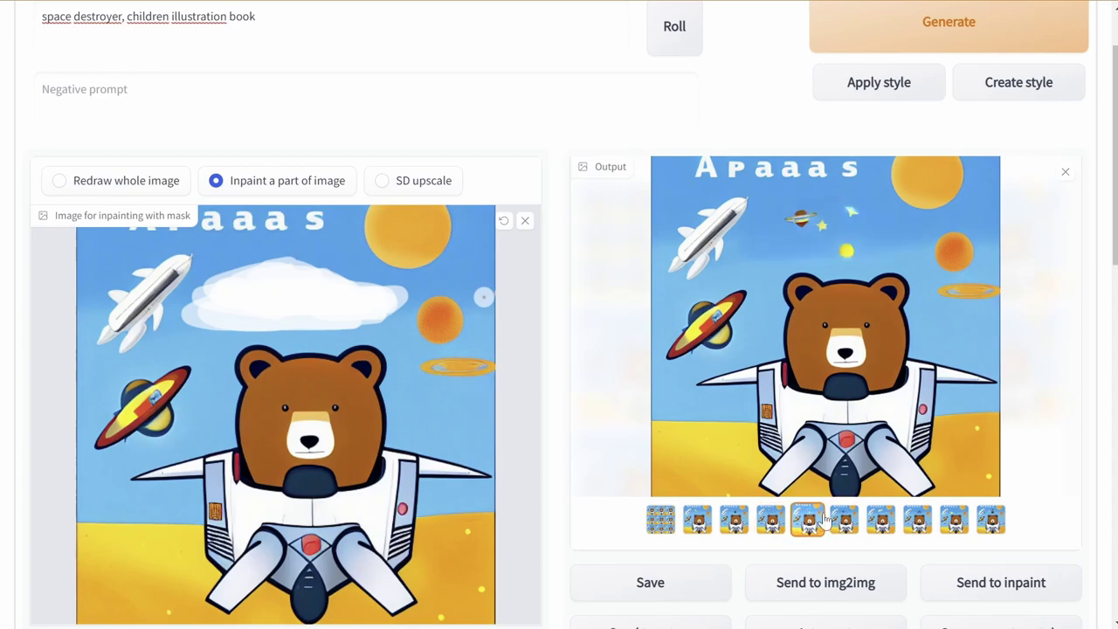
{"action": "left_click", "coordinate": [880, 520]}
{"action": "left_click", "coordinate": [916, 520]}
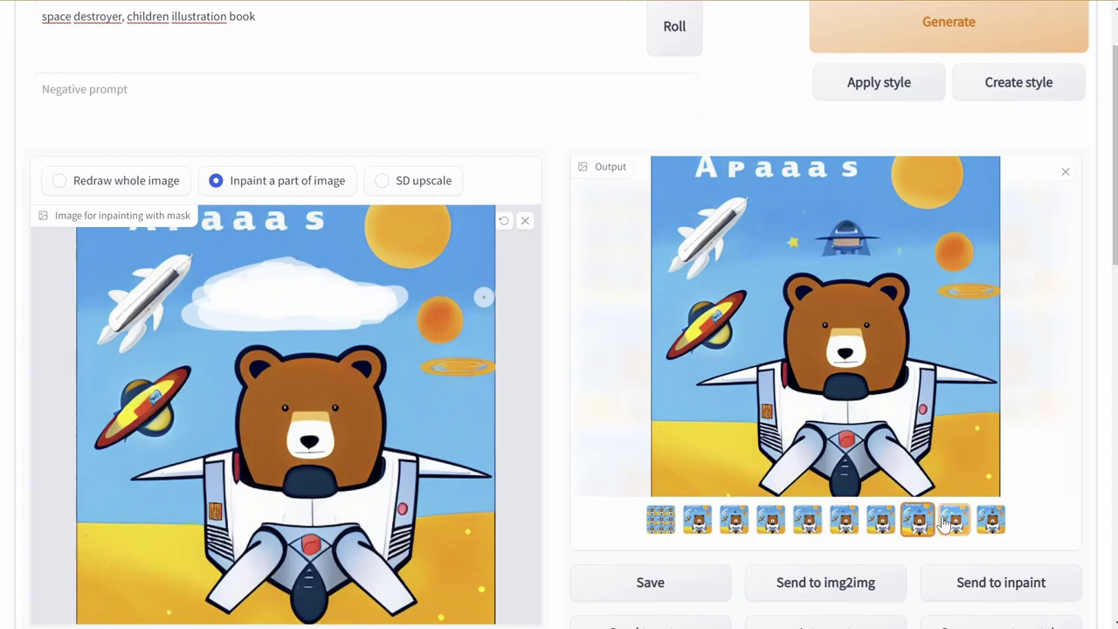
{"action": "left_click", "coordinate": [954, 521]}
{"action": "left_click", "coordinate": [989, 521]}
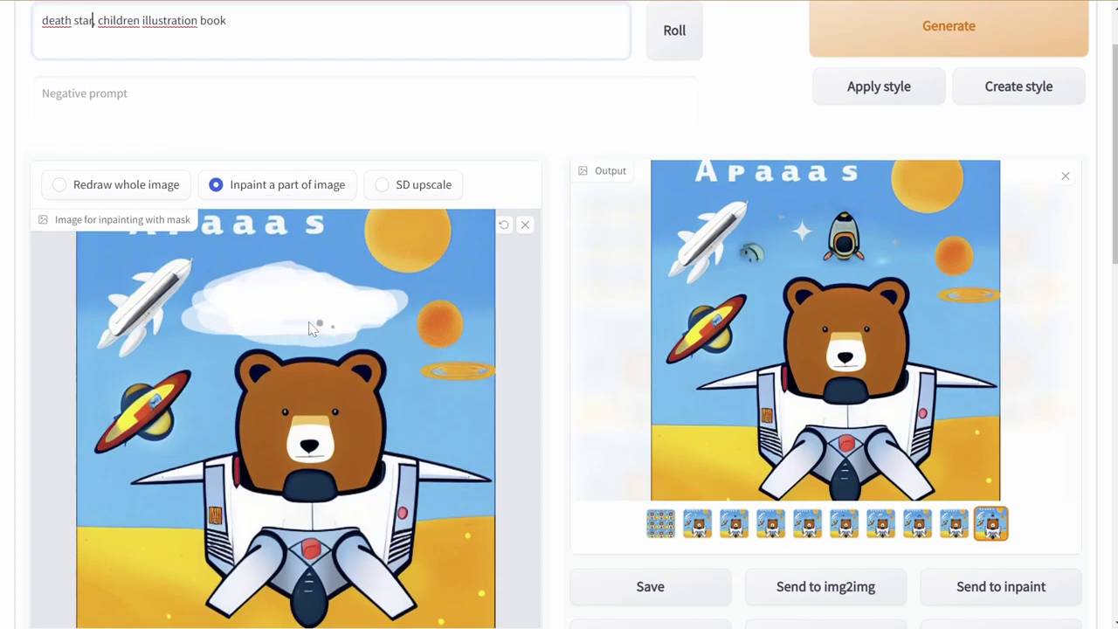
- Extend the mask upward over the title letters and generate inpainting variants with the prompt "death star, children illustration book"
{"action": "mouse_move", "coordinate": [312, 328]}
{"action": "left_mouse_down"}
{"action": "mouse_move", "coordinate": [208, 282]}
{"action": "mouse_move", "coordinate": [320, 236]}
{"action": "mouse_move", "coordinate": [279, 271]}
{"action": "mouse_move", "coordinate": [240, 269]}
{"action": "mouse_move", "coordinate": [255, 237]}
{"action": "mouse_move", "coordinate": [239, 292]}
{"action": "mouse_move", "coordinate": [319, 256]}
{"action": "left_mouse_up"}
{"action": "mouse_move", "coordinate": [343, 310]}
{"action": "left_mouse_down"}
{"action": "mouse_move", "coordinate": [335, 227]}
{"action": "mouse_move", "coordinate": [293, 220]}
{"action": "mouse_move", "coordinate": [335, 276]}
{"action": "mouse_move", "coordinate": [364, 292]}
{"action": "mouse_move", "coordinate": [229, 241]}
{"action": "mouse_move", "coordinate": [267, 226]}
{"action": "mouse_move", "coordinate": [245, 243]}
{"action": "mouse_move", "coordinate": [346, 232]}
{"action": "mouse_move", "coordinate": [280, 250]}
{"action": "mouse_move", "coordinate": [325, 260]}
{"action": "mouse_move", "coordinate": [296, 306]}
{"action": "mouse_move", "coordinate": [378, 298]}
{"action": "mouse_move", "coordinate": [352, 267]}
{"action": "mouse_move", "coordinate": [235, 303]}
{"action": "mouse_move", "coordinate": [258, 287]}
{"action": "mouse_move", "coordinate": [395, 281]}
{"action": "left_mouse_up"}
{"action": "type", "text": ","}
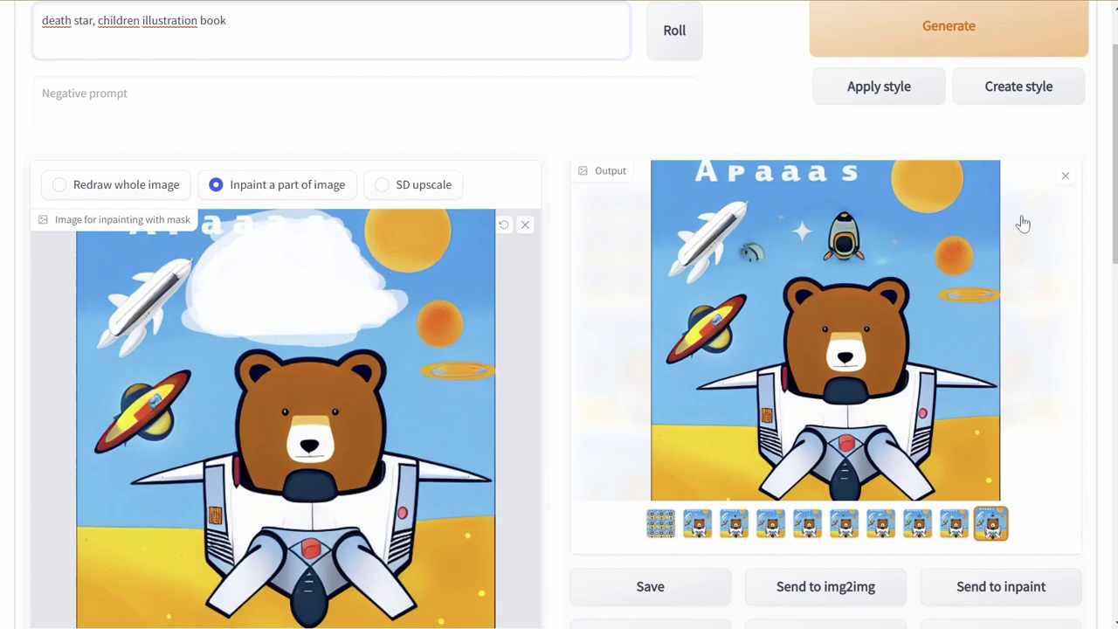
{"action": "key", "text": "ctrl+Return"}
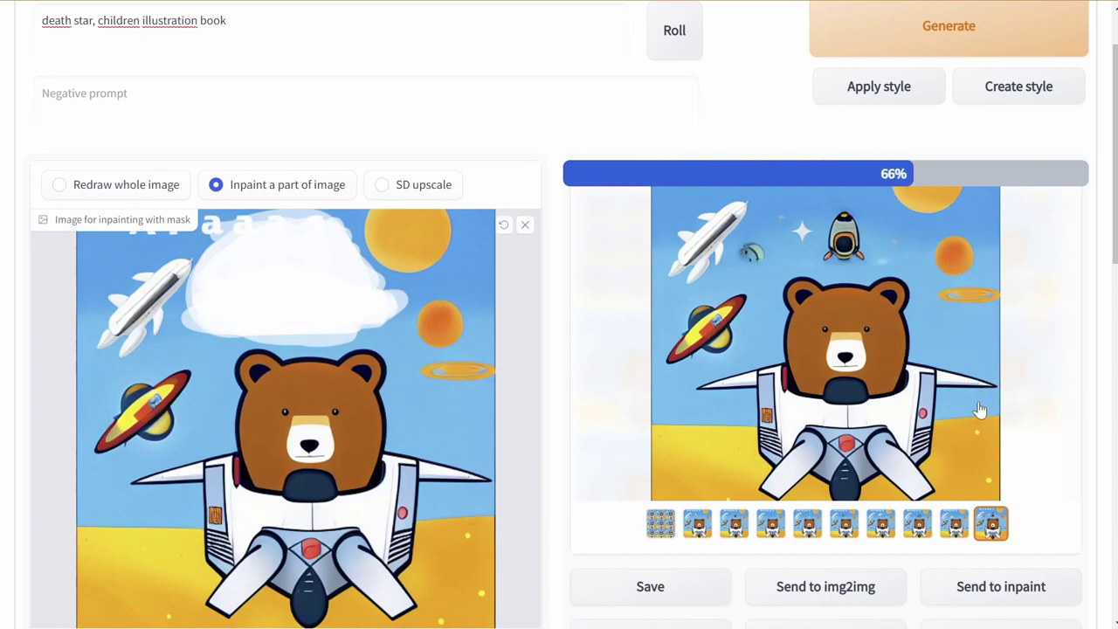
- View the "death star" inpainting variants enlarged up to the last one, then return to the first single image
{"action": "left_click", "coordinate": [733, 524]}
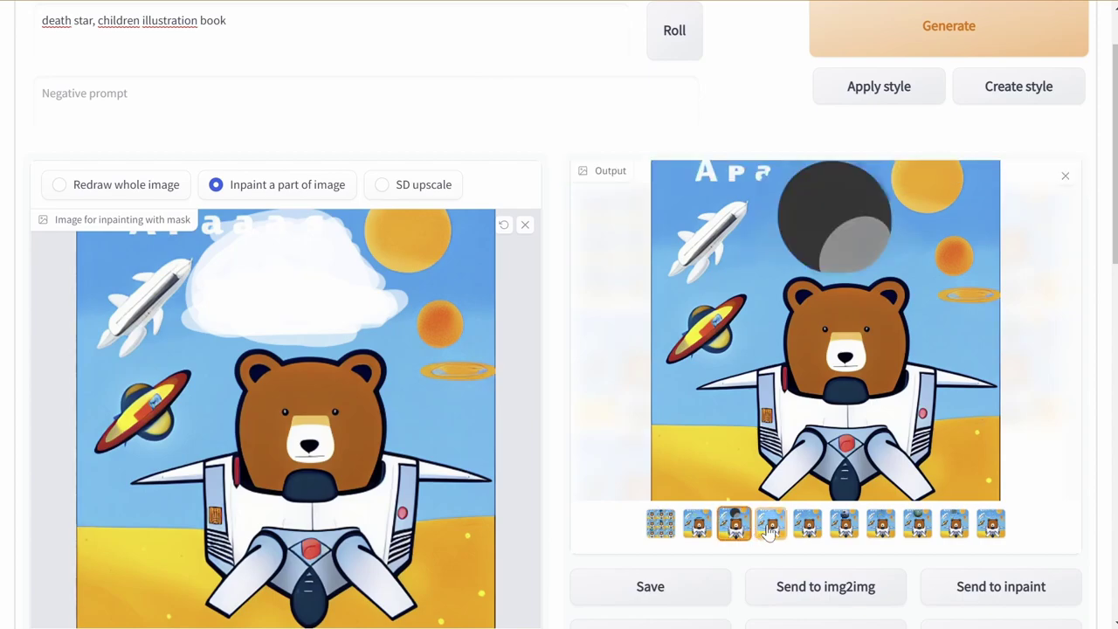
{"action": "left_click", "coordinate": [771, 527]}
{"action": "left_click", "coordinate": [807, 526]}
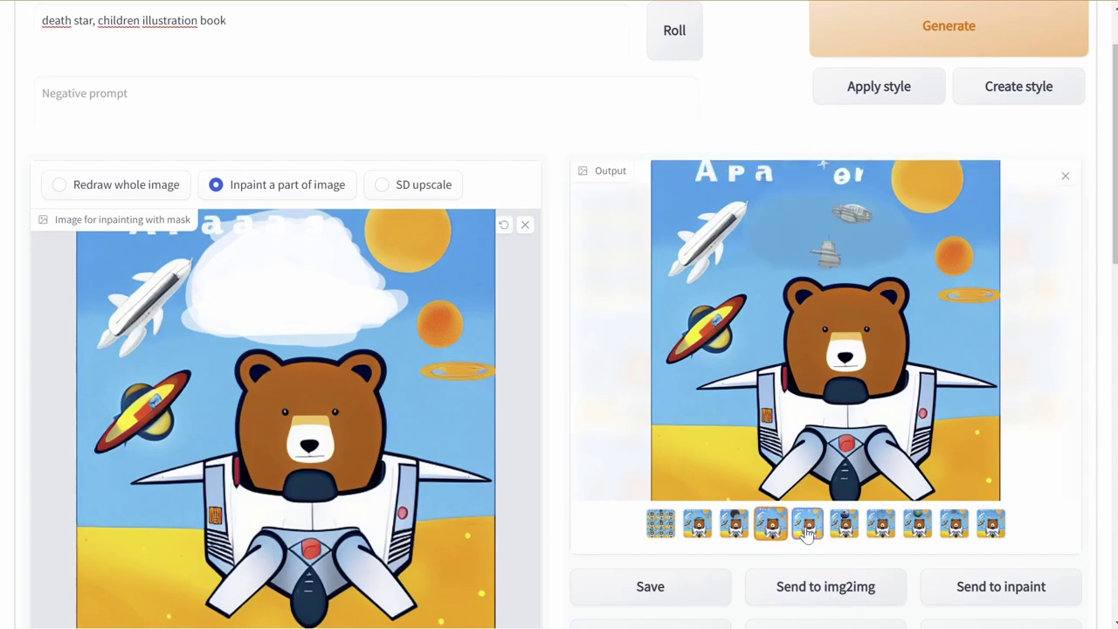
{"action": "left_click", "coordinate": [843, 527]}
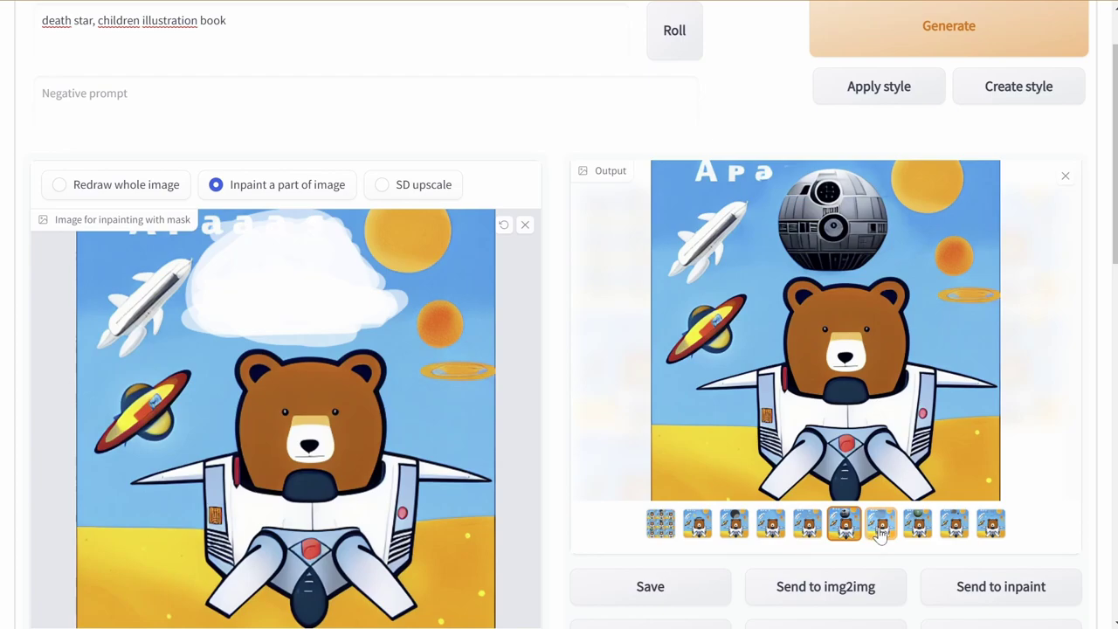
{"action": "left_click", "coordinate": [880, 531]}
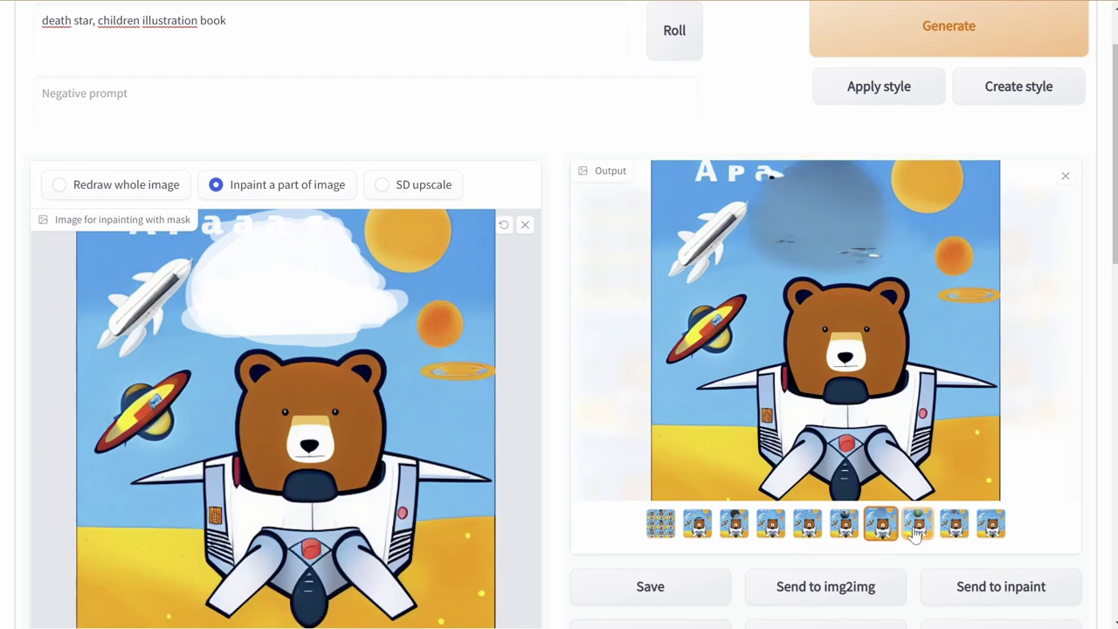
{"action": "left_click", "coordinate": [917, 529]}
{"action": "left_click", "coordinate": [954, 528]}
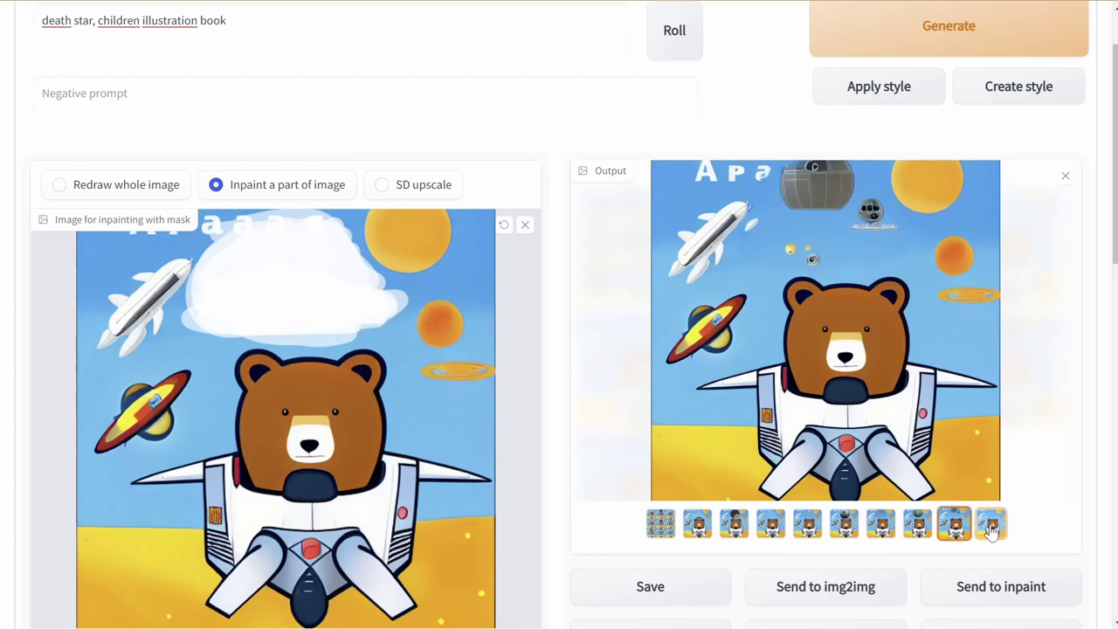
{"action": "left_click", "coordinate": [992, 530]}
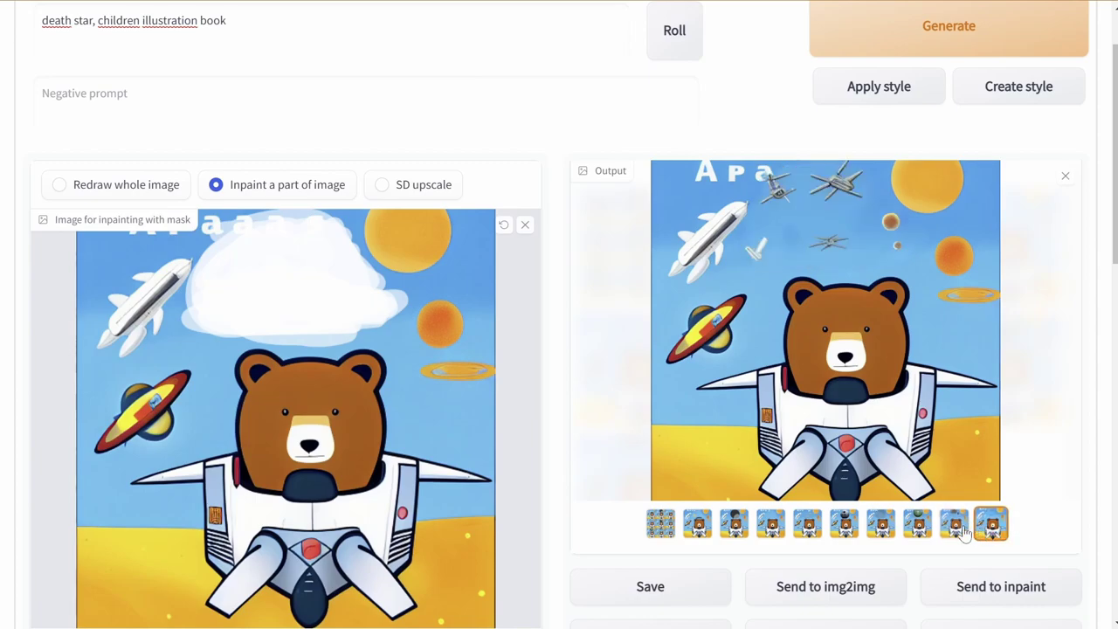
{"action": "left_click", "coordinate": [963, 533]}
{"action": "left_click", "coordinate": [696, 526]}
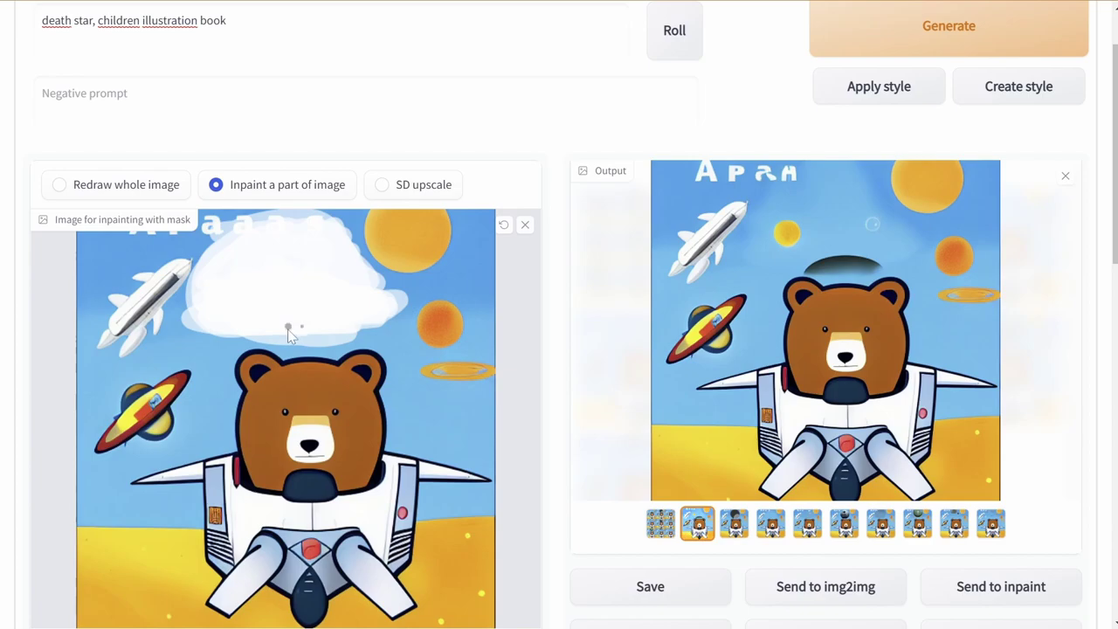
- Extend the inpainting mask down to the top of the bear's head and ears
{"action": "left_click_drag", "start_coordinate": [293, 347], "coordinate": [380, 349]}
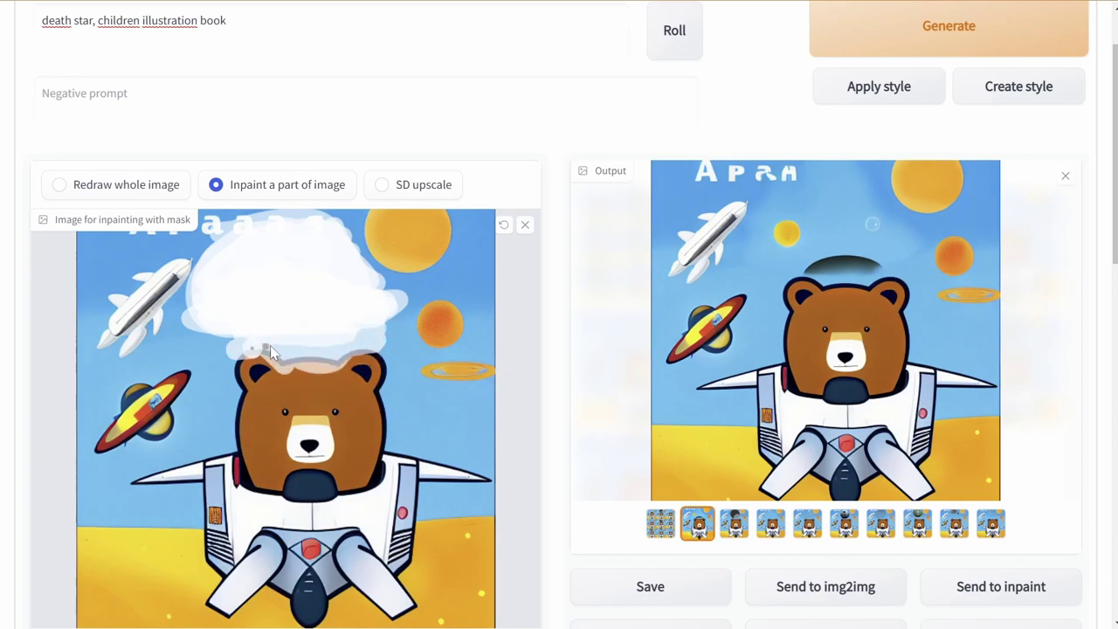
{"action": "mouse_move", "coordinate": [269, 347]}
{"action": "left_mouse_down"}
{"action": "mouse_move", "coordinate": [375, 333]}
{"action": "mouse_move", "coordinate": [395, 351]}
{"action": "mouse_move", "coordinate": [359, 315]}
{"action": "mouse_move", "coordinate": [344, 232]}
{"action": "mouse_move", "coordinate": [403, 324]}
{"action": "left_mouse_up"}
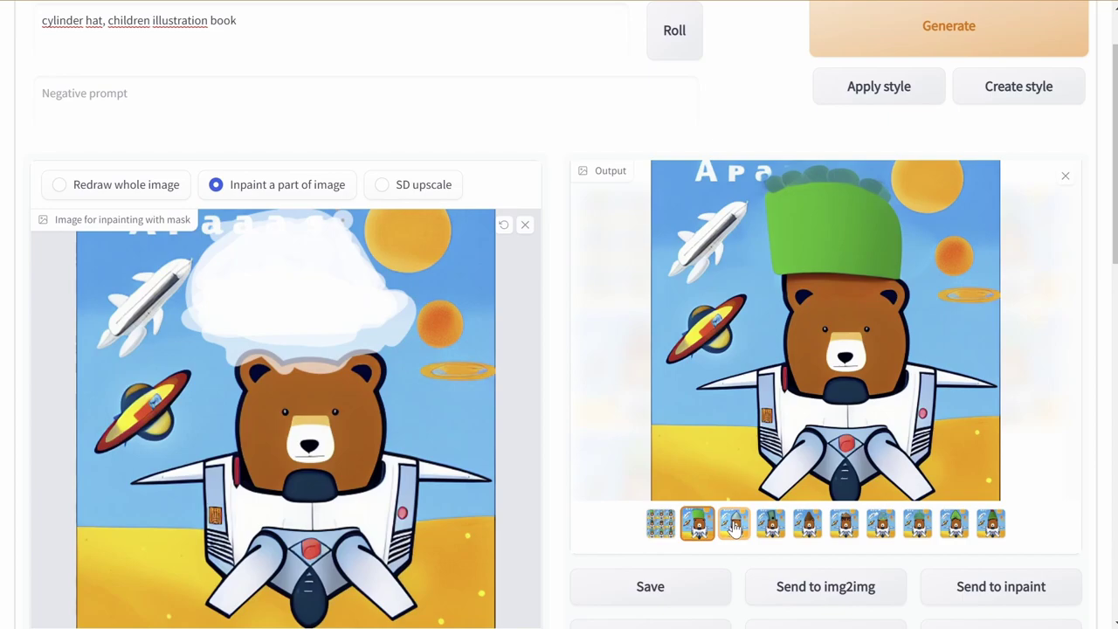
- View the "cylinder hat" inpainting variants enlarged, from the second single image to the last
{"action": "left_click", "coordinate": [734, 524]}
{"action": "left_click", "coordinate": [770, 524]}
{"action": "left_click", "coordinate": [807, 524]}
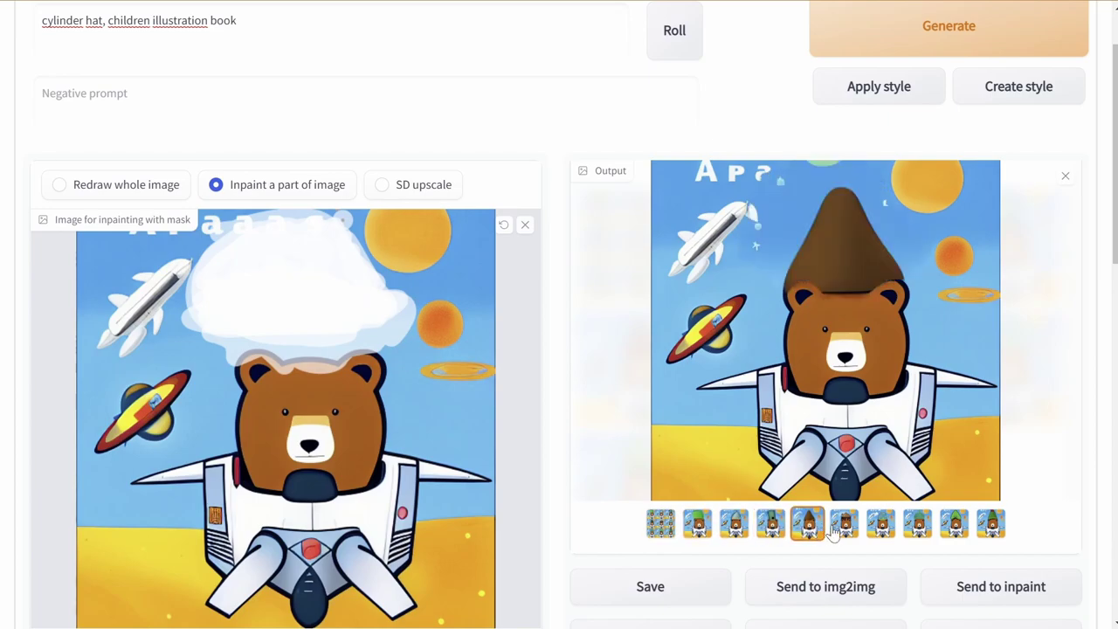
{"action": "left_click", "coordinate": [840, 529]}
{"action": "left_click", "coordinate": [880, 527]}
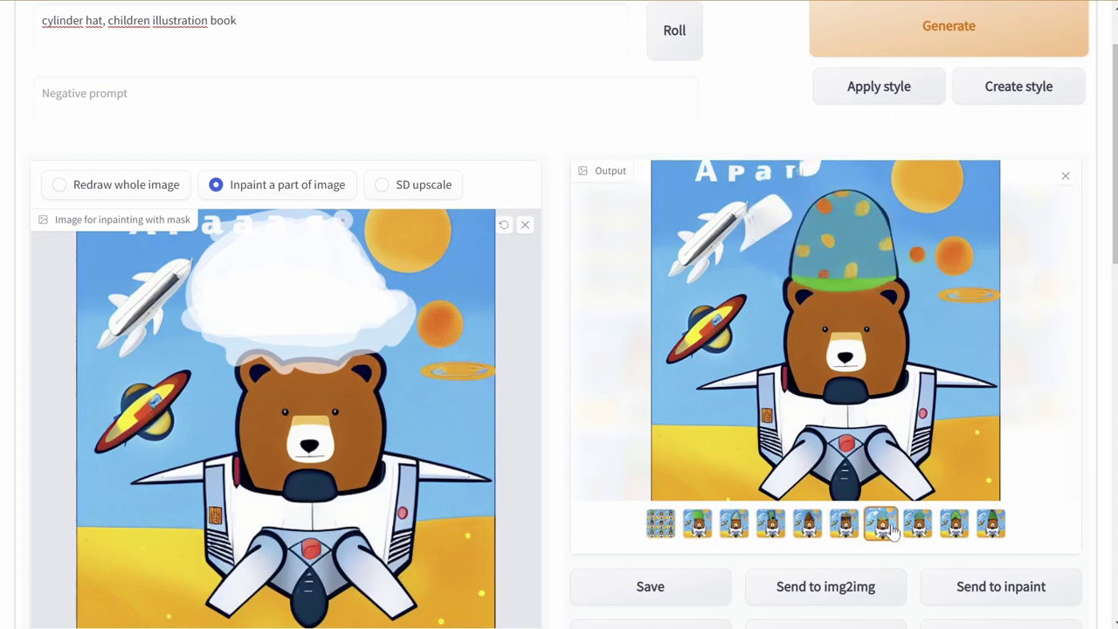
{"action": "left_click", "coordinate": [915, 528]}
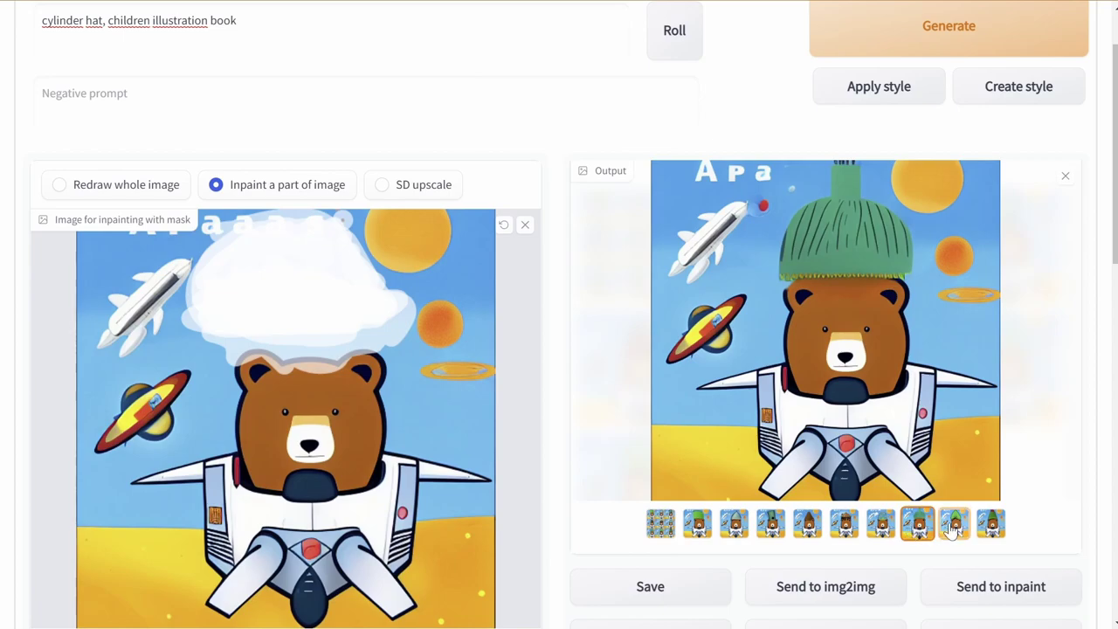
{"action": "left_click", "coordinate": [954, 528]}
{"action": "left_click", "coordinate": [991, 528]}
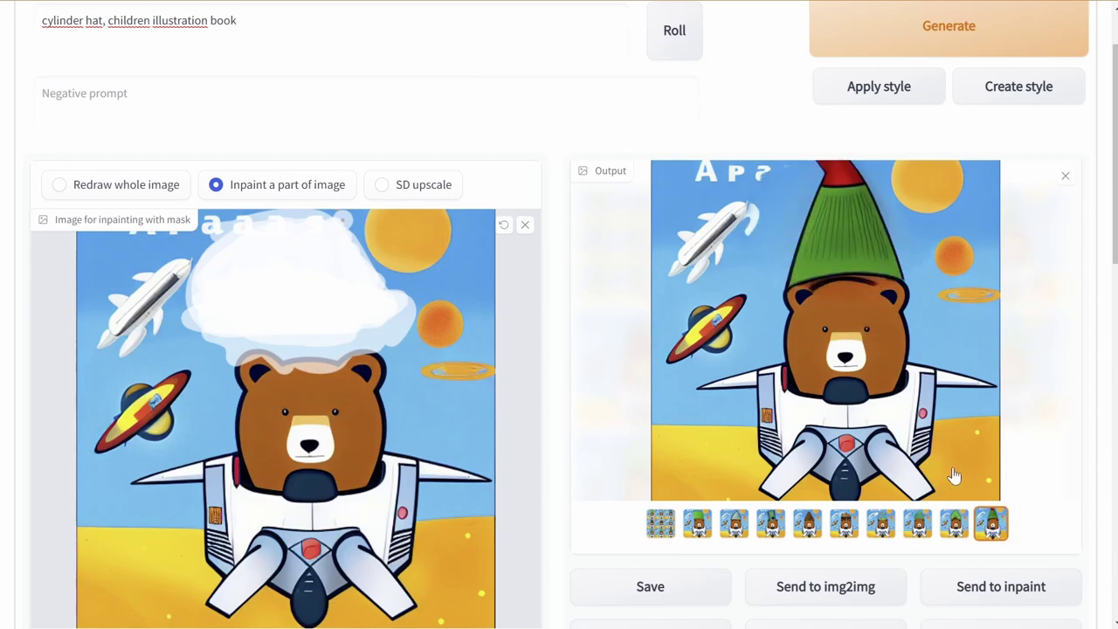
- Compare the green pointed hat with the first four single "cylinder hat" variants, ending at the brown cone hat
{"action": "left_click", "coordinate": [955, 524]}
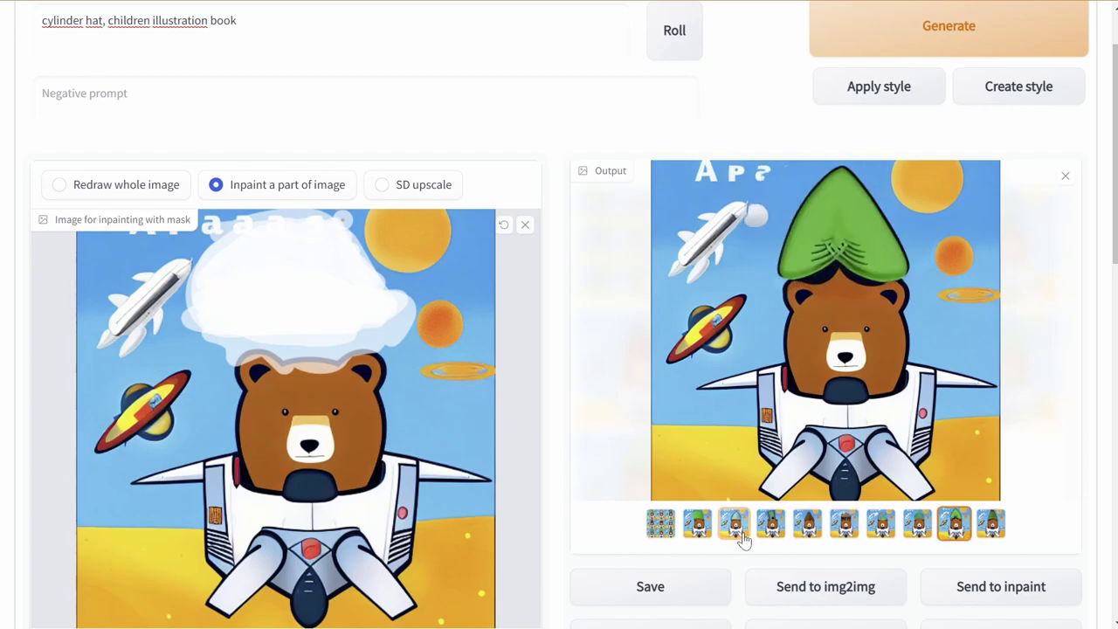
{"action": "left_click", "coordinate": [709, 527]}
{"action": "left_click", "coordinate": [733, 526]}
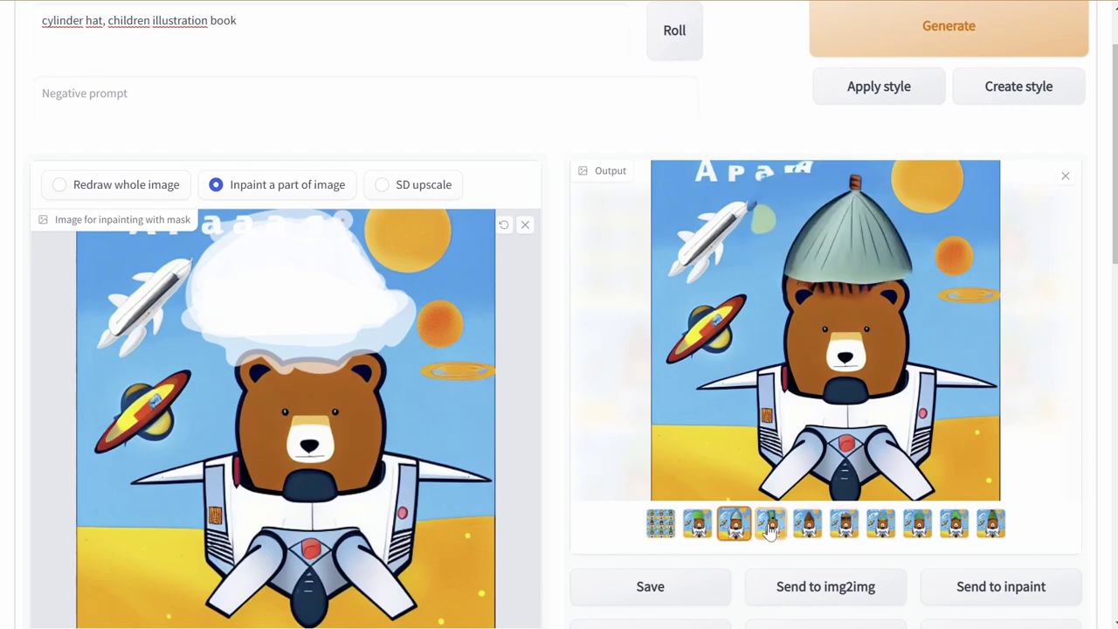
{"action": "left_click", "coordinate": [766, 526]}
{"action": "left_click", "coordinate": [807, 524]}
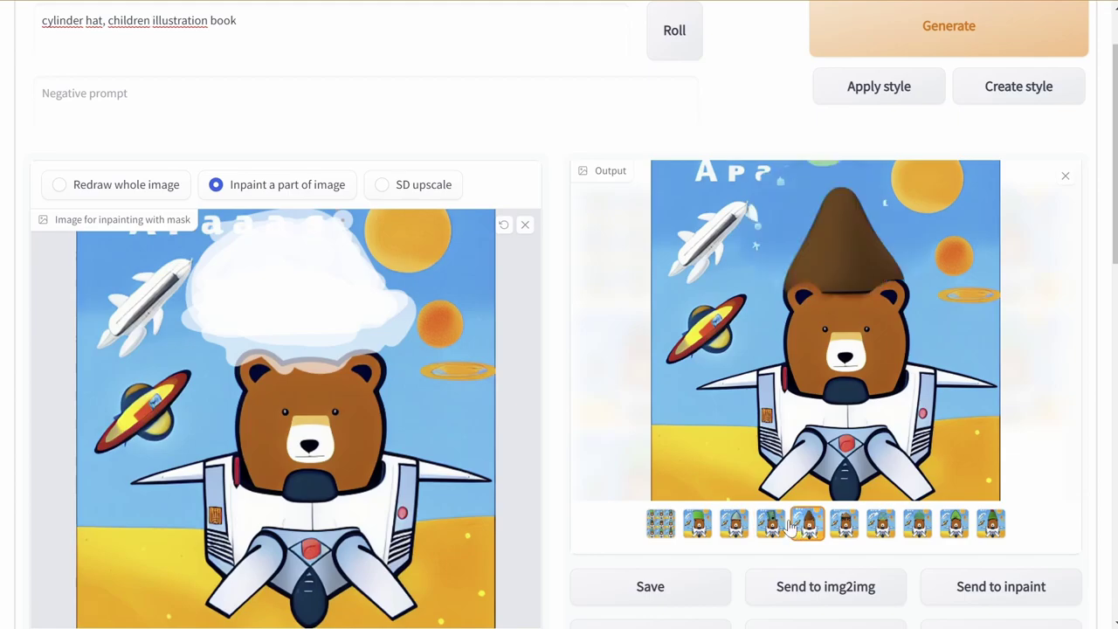
- Look over the sampling, masking and batch settings for inpainting, and view the first single "cylinder hat" image enlarged
{"action": "scroll", "coordinate": [146, 370], "scroll_direction": "down", "scroll_amount": 5}
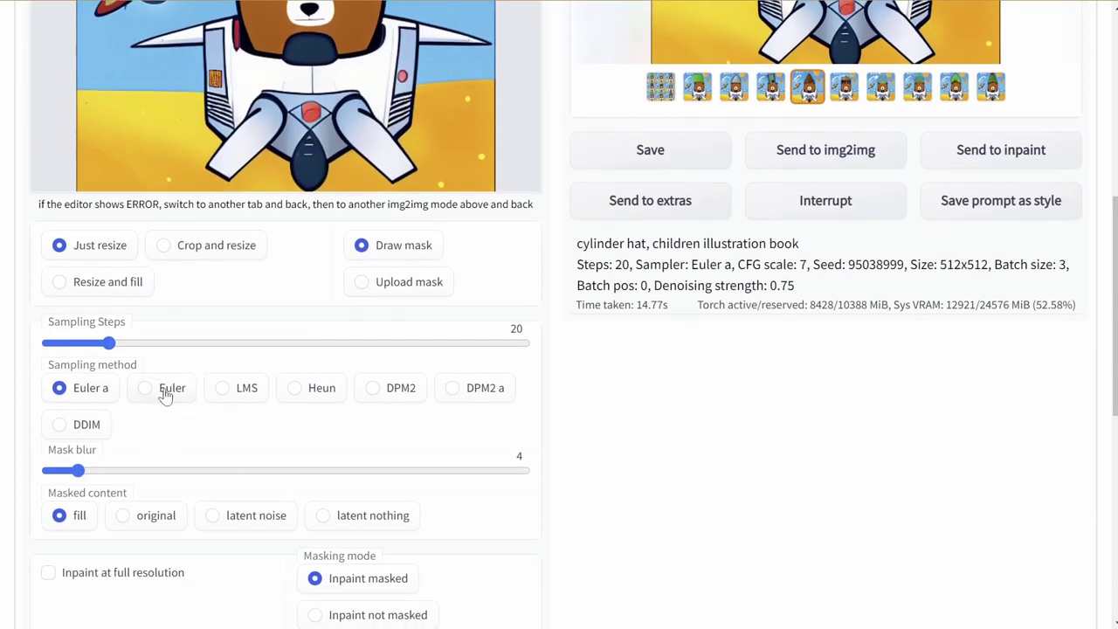
{"action": "scroll", "coordinate": [175, 436], "scroll_direction": "down", "scroll_amount": 2}
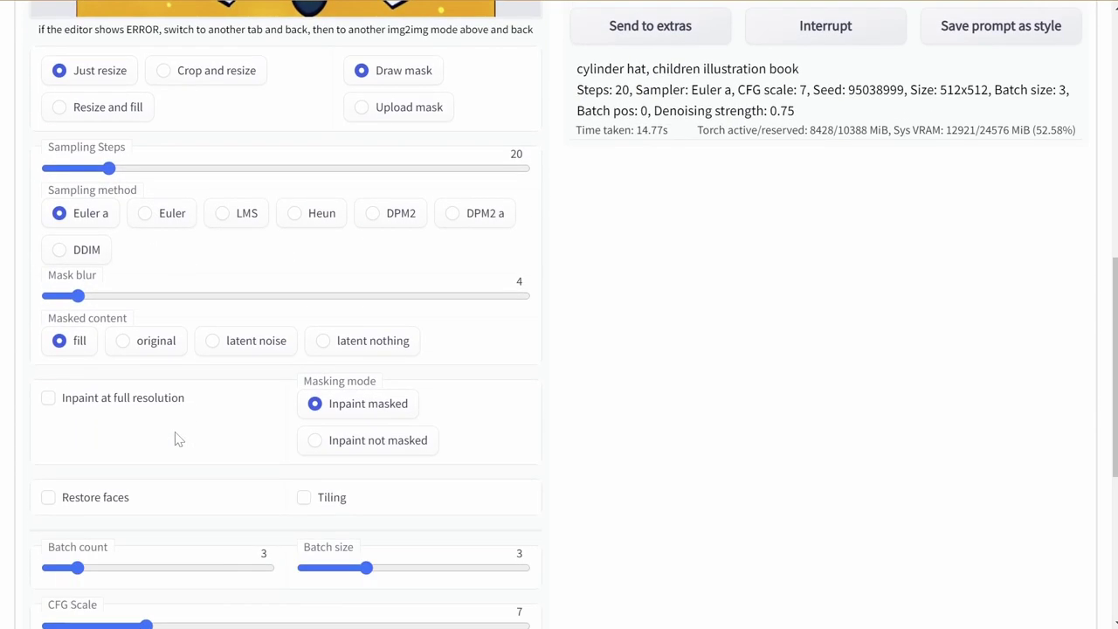
{"action": "scroll", "coordinate": [158, 441], "scroll_direction": "down", "scroll_amount": 2}
{"action": "scroll", "coordinate": [576, 476], "scroll_direction": "up", "scroll_amount": 9}
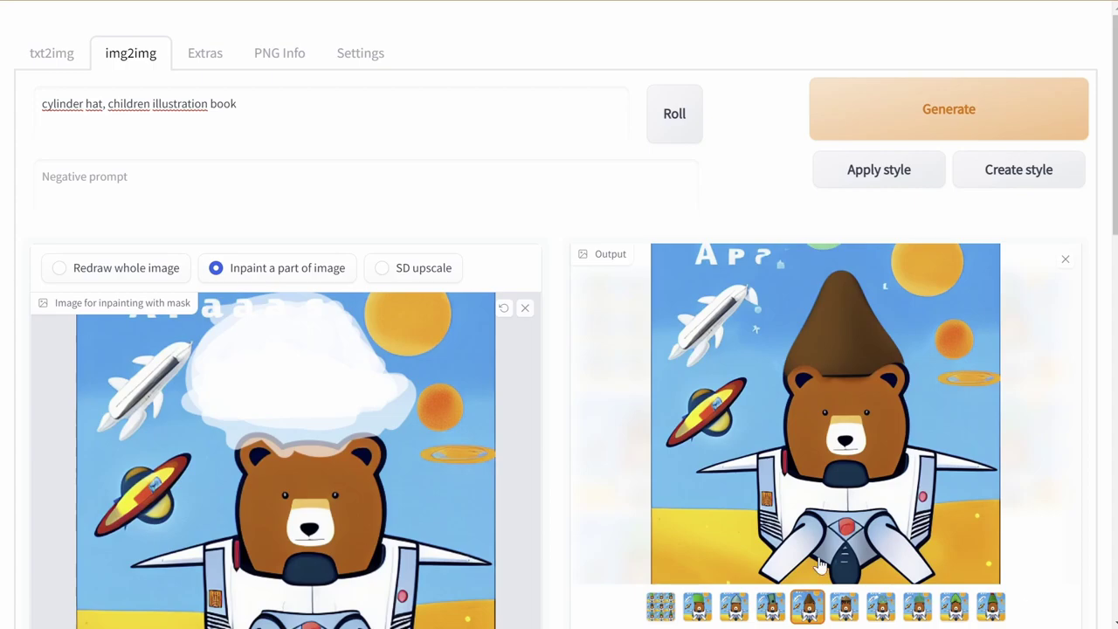
{"action": "left_click", "coordinate": [698, 609]}
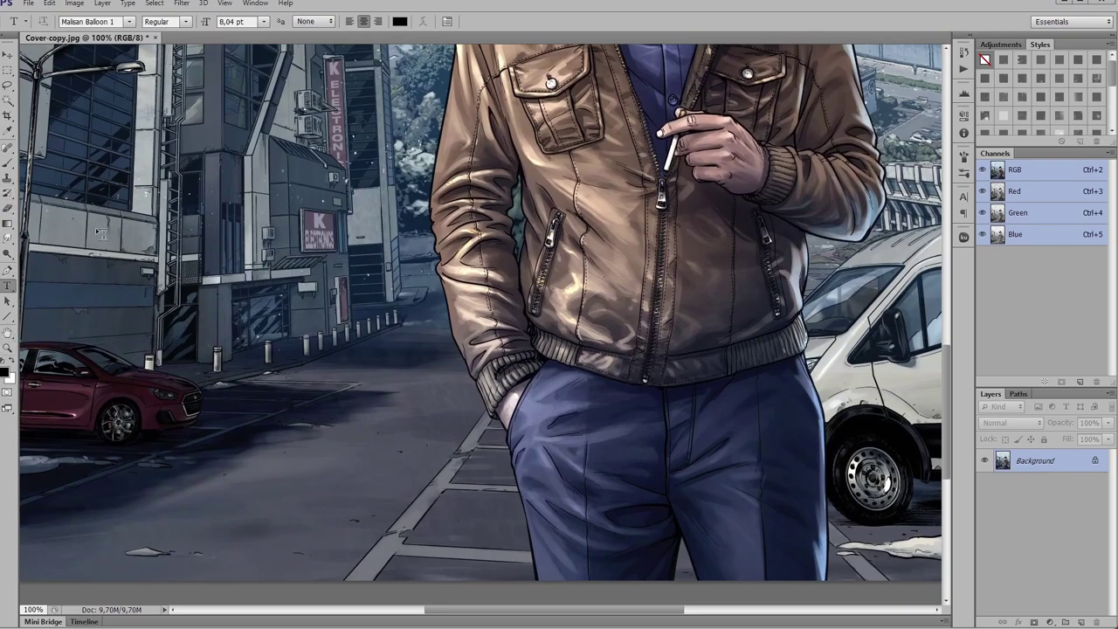
- In Photoshop, try to paint out the red car with the Spot Healing Brush in Create Texture mode, and undo the stroke
{"action": "key", "text": "j"}
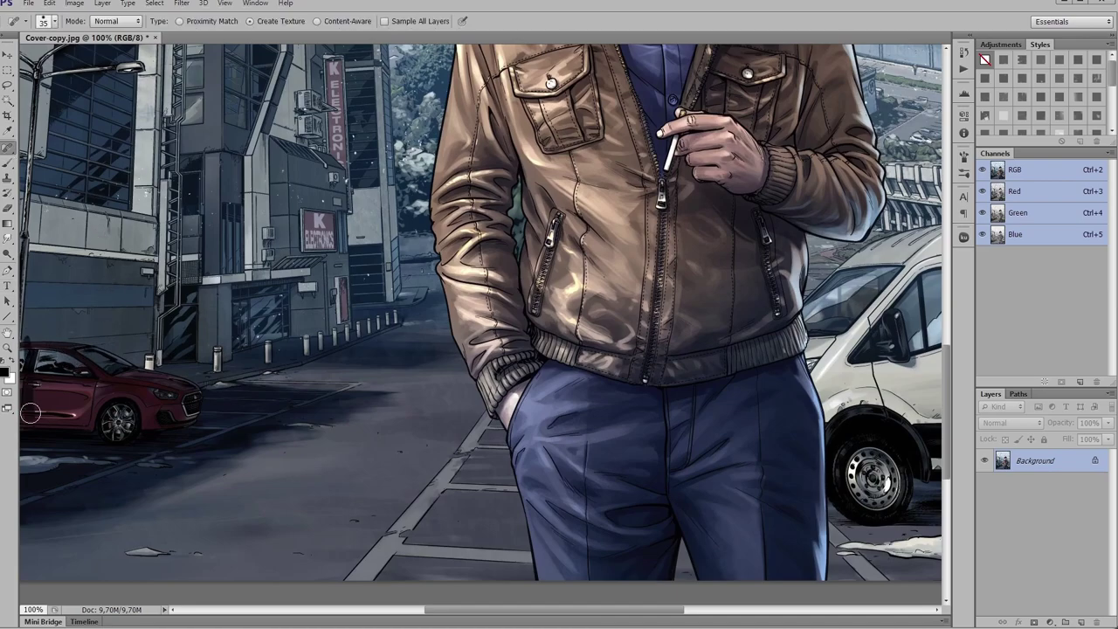
{"action": "mouse_move", "coordinate": [28, 377]}
{"action": "left_mouse_down"}
{"action": "mouse_move", "coordinate": [34, 351]}
{"action": "mouse_move", "coordinate": [45, 352]}
{"action": "mouse_move", "coordinate": [73, 392]}
{"action": "mouse_move", "coordinate": [108, 359]}
{"action": "mouse_move", "coordinate": [103, 350]}
{"action": "mouse_move", "coordinate": [90, 367]}
{"action": "mouse_move", "coordinate": [99, 422]}
{"action": "mouse_move", "coordinate": [131, 373]}
{"action": "mouse_move", "coordinate": [149, 384]}
{"action": "mouse_move", "coordinate": [96, 416]}
{"action": "mouse_move", "coordinate": [106, 425]}
{"action": "mouse_move", "coordinate": [123, 431]}
{"action": "mouse_move", "coordinate": [197, 400]}
{"action": "left_mouse_up"}
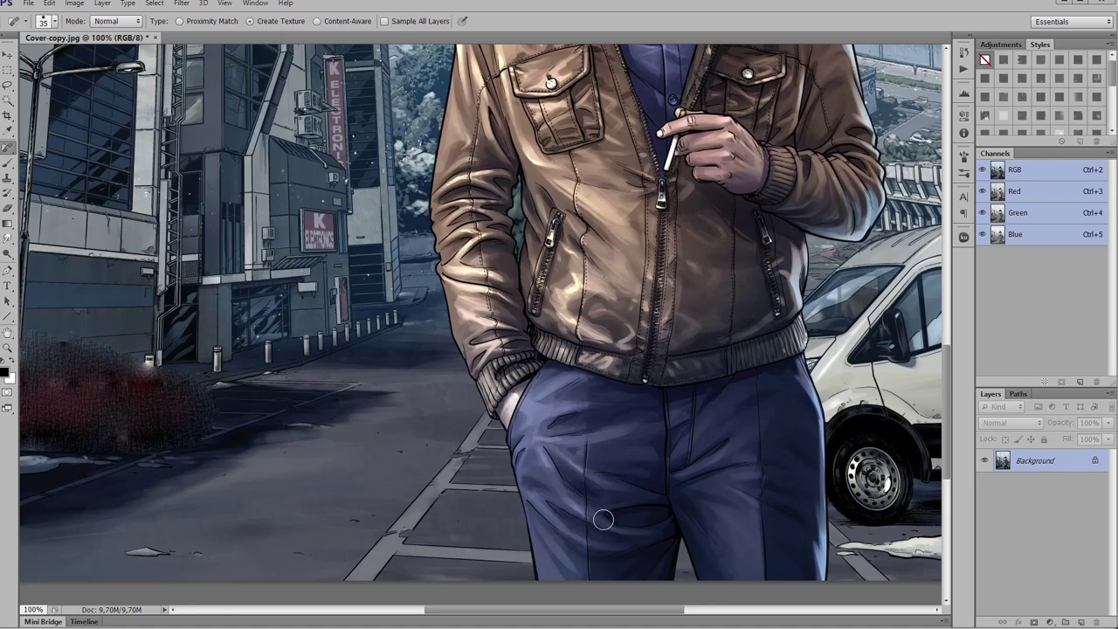
{"action": "key", "text": "ctrl+z"}
- Remove the two white bollards nearest the red car with the Spot Healing Brush
{"action": "left_click", "coordinate": [217, 349]}
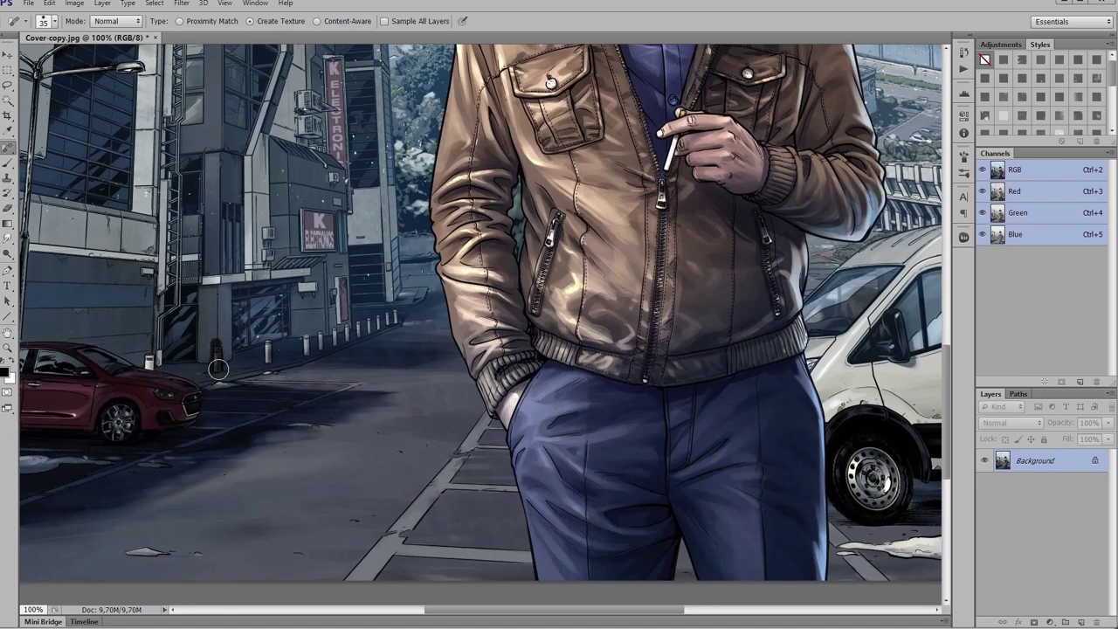
{"action": "left_click", "coordinate": [266, 343]}
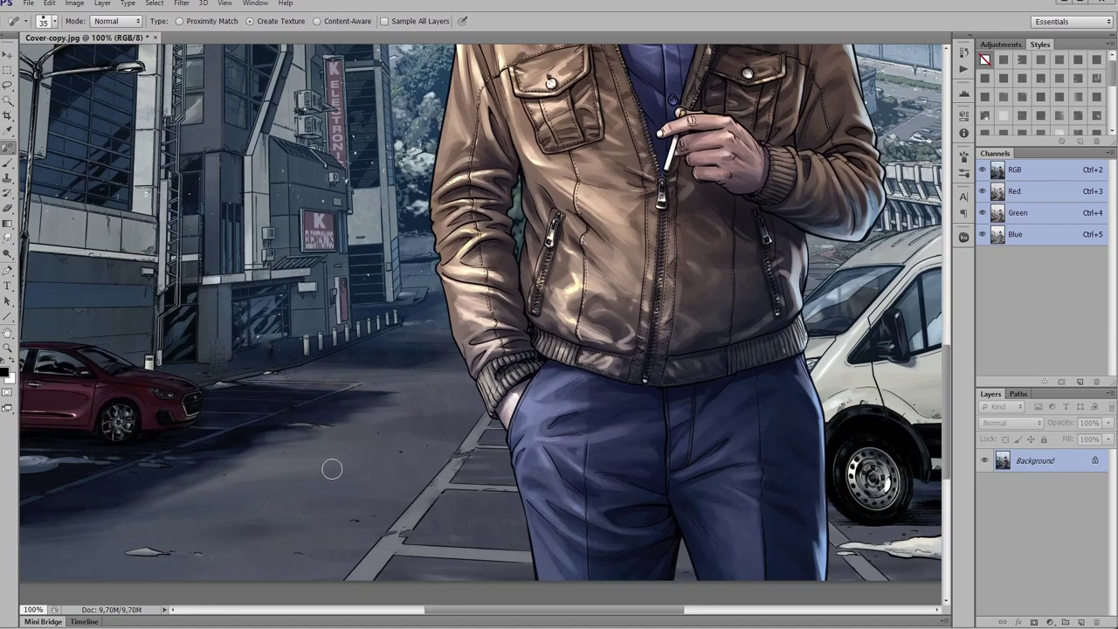
- Remove the two nearest bollards of the white row and the upper street lamp head with the Spot Healing Brush
{"action": "left_click", "coordinate": [305, 343]}
{"action": "left_click", "coordinate": [322, 334]}
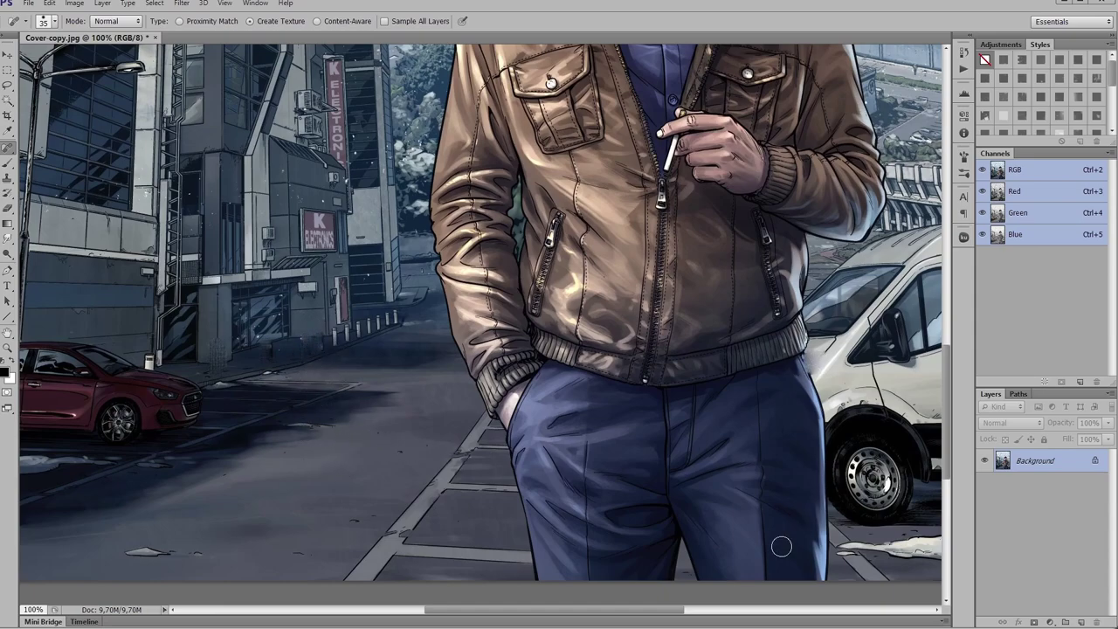
{"action": "scroll", "coordinate": [489, 336], "scroll_direction": "up", "scroll_amount": 5}
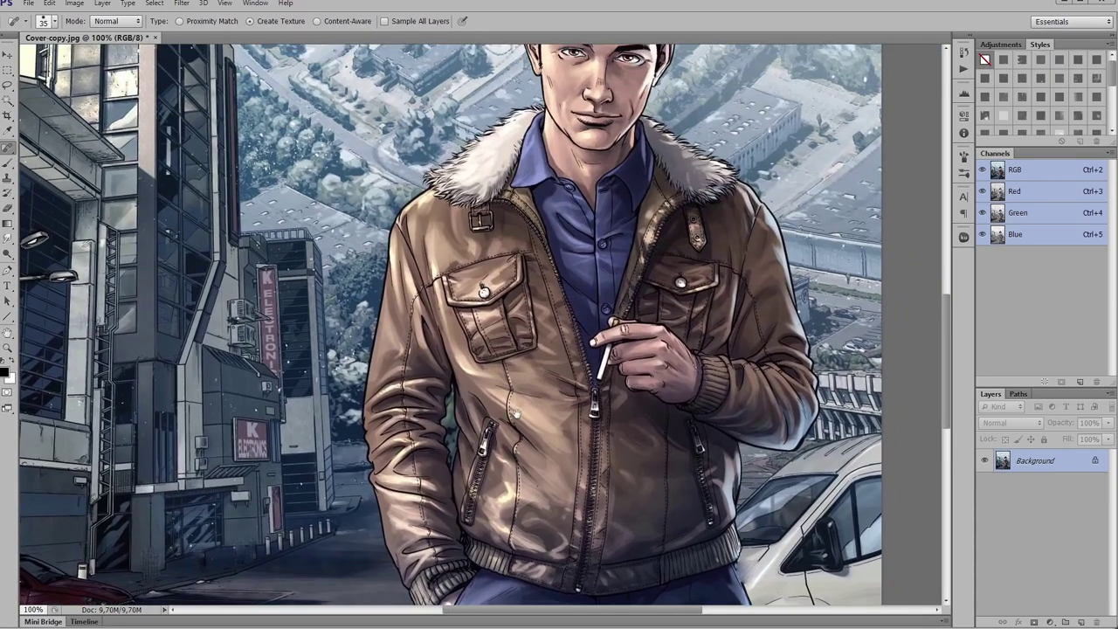
{"action": "scroll", "coordinate": [489, 336], "scroll_direction": "left", "scroll_amount": 3}
{"action": "left_click_drag", "start_coordinate": [166, 376], "coordinate": [243, 342]}
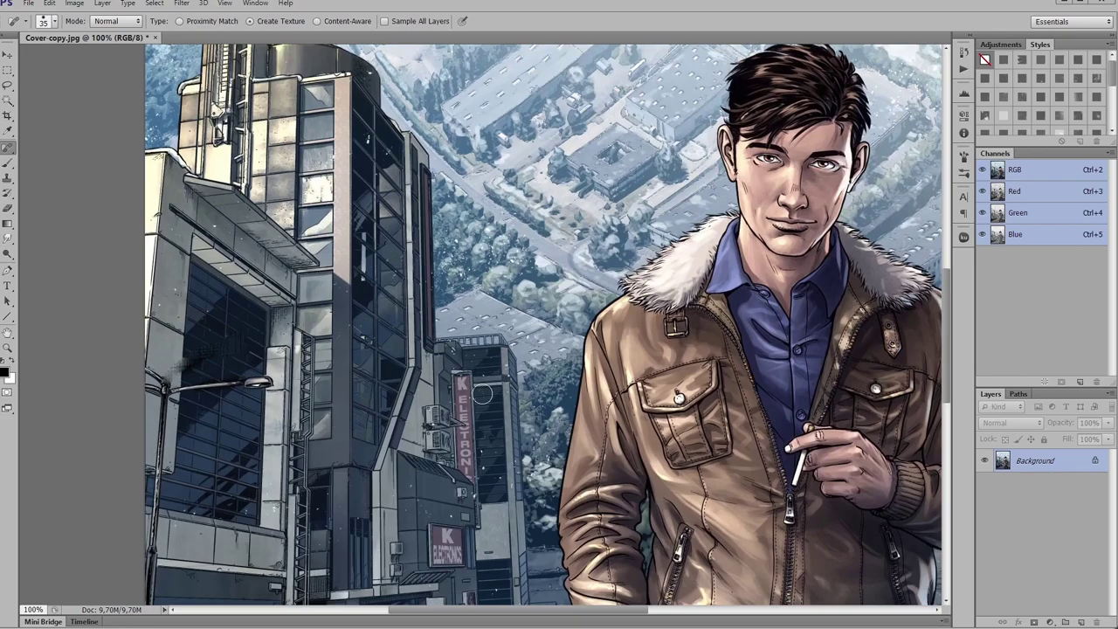
- Paint over the lower air-conditioning unit beside the vertical sign, the small wall unit and the panel above the K Electronics sign
{"action": "left_click_drag", "start_coordinate": [745, 456], "coordinate": [492, 370]}
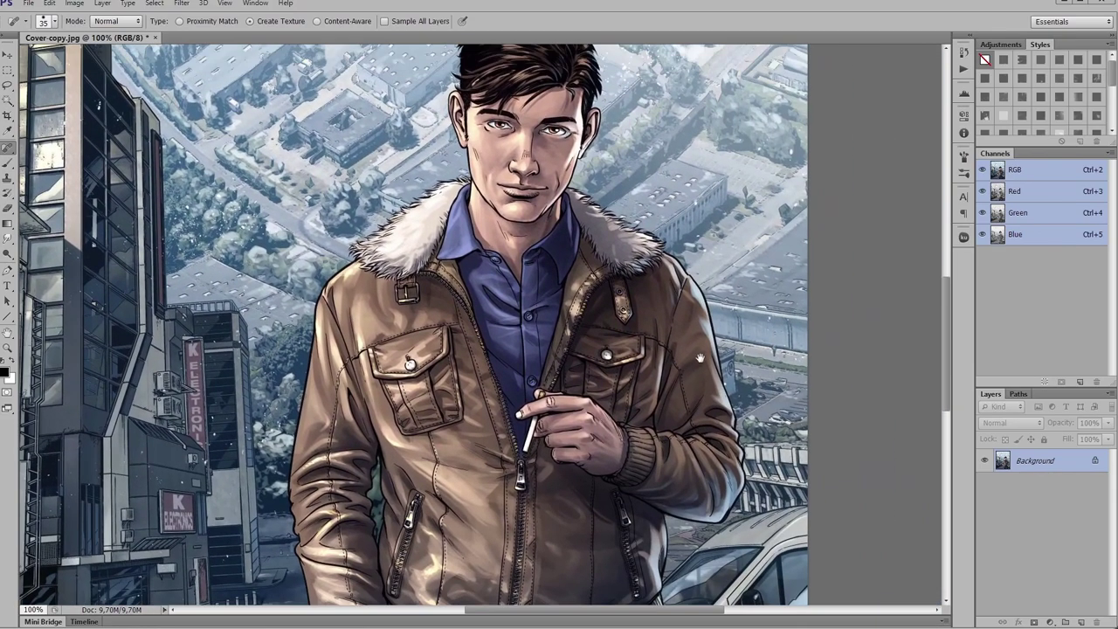
{"action": "left_click_drag", "start_coordinate": [700, 358], "coordinate": [678, 272]}
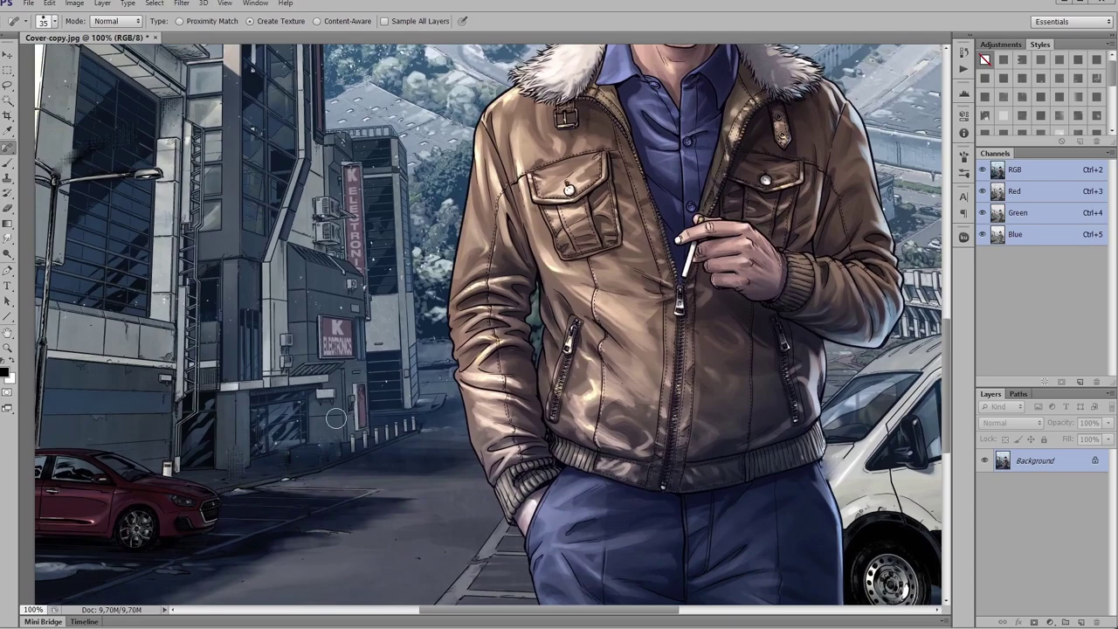
{"action": "mouse_move", "coordinate": [321, 238]}
{"action": "left_mouse_down"}
{"action": "mouse_move", "coordinate": [312, 234]}
{"action": "mouse_move", "coordinate": [341, 233]}
{"action": "mouse_move", "coordinate": [332, 245]}
{"action": "left_mouse_up"}
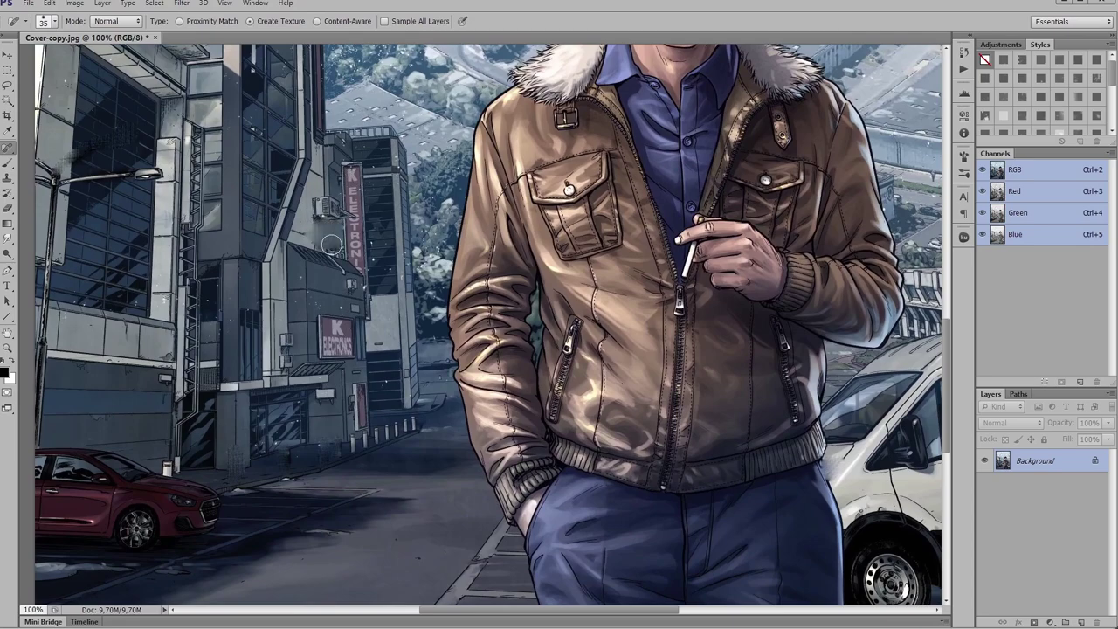
{"action": "scroll", "coordinate": [349, 267], "scroll_direction": "up", "scroll_amount": 3}
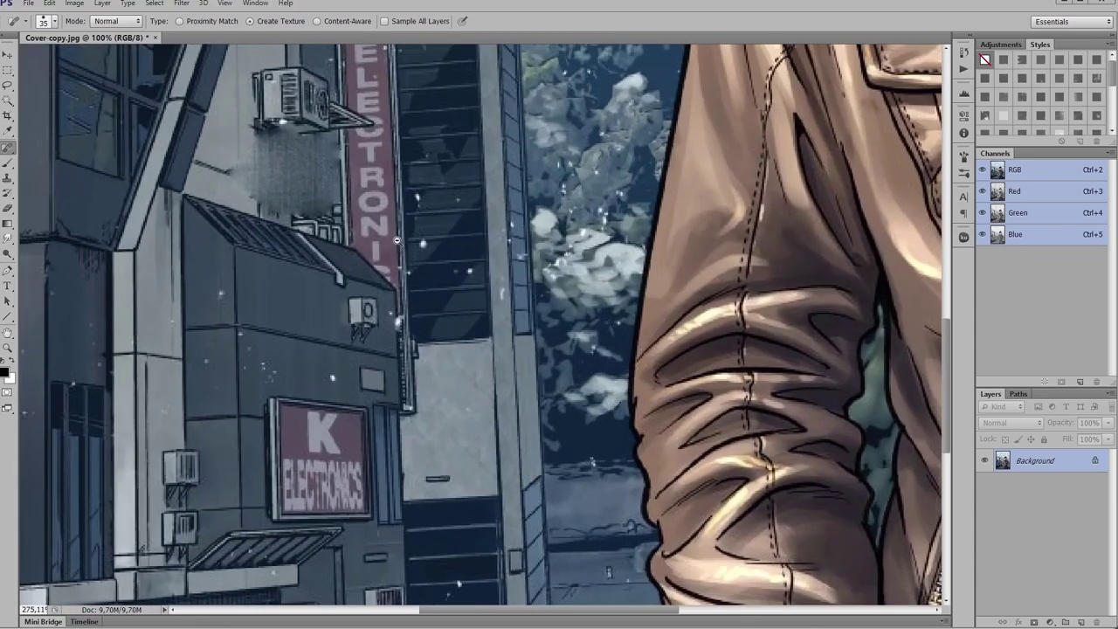
{"action": "left_click_drag", "start_coordinate": [370, 309], "coordinate": [373, 312]}
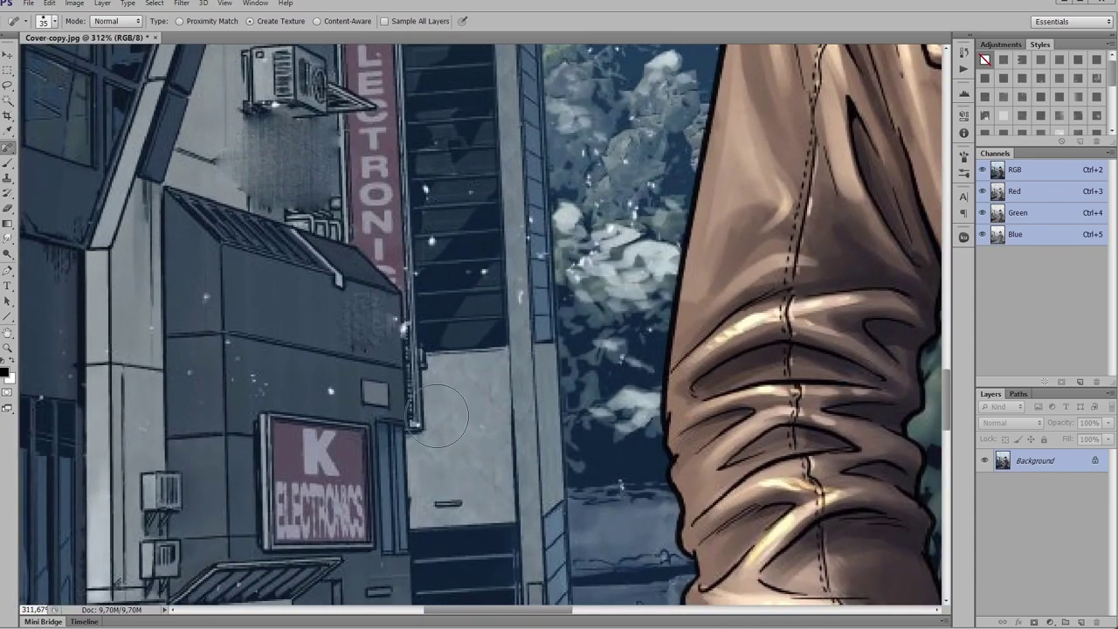
{"action": "left_click_drag", "start_coordinate": [385, 393], "coordinate": [389, 396]}
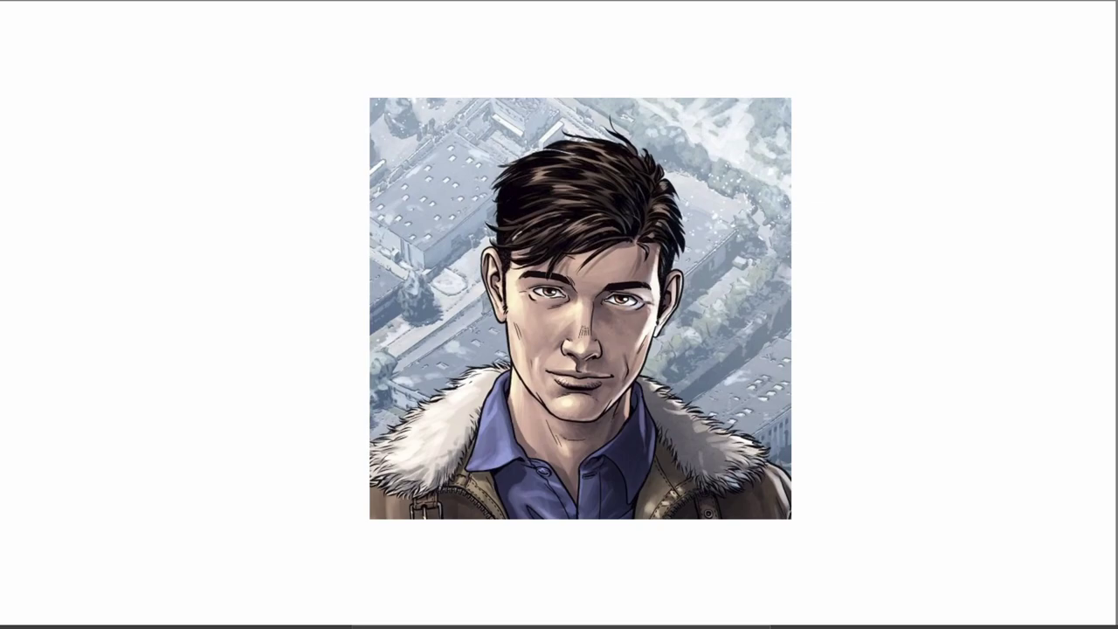
- In Krita, try the Random Noise filter on the portrait, comparing a low noise level with a high one
{"action": "key", "text": "ctrl+shift+f"}
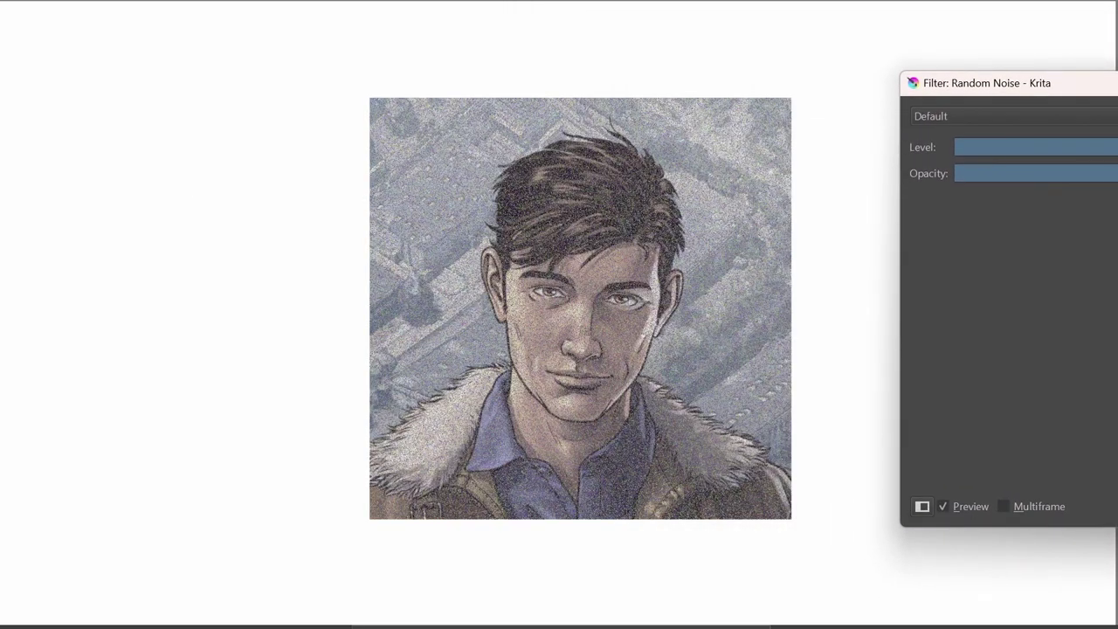
{"action": "mouse_move", "coordinate": [1109, 146]}
{"action": "left_mouse_down"}
{"action": "mouse_move", "coordinate": [969, 146]}
{"action": "mouse_move", "coordinate": [1117, 147]}
{"action": "left_mouse_up"}
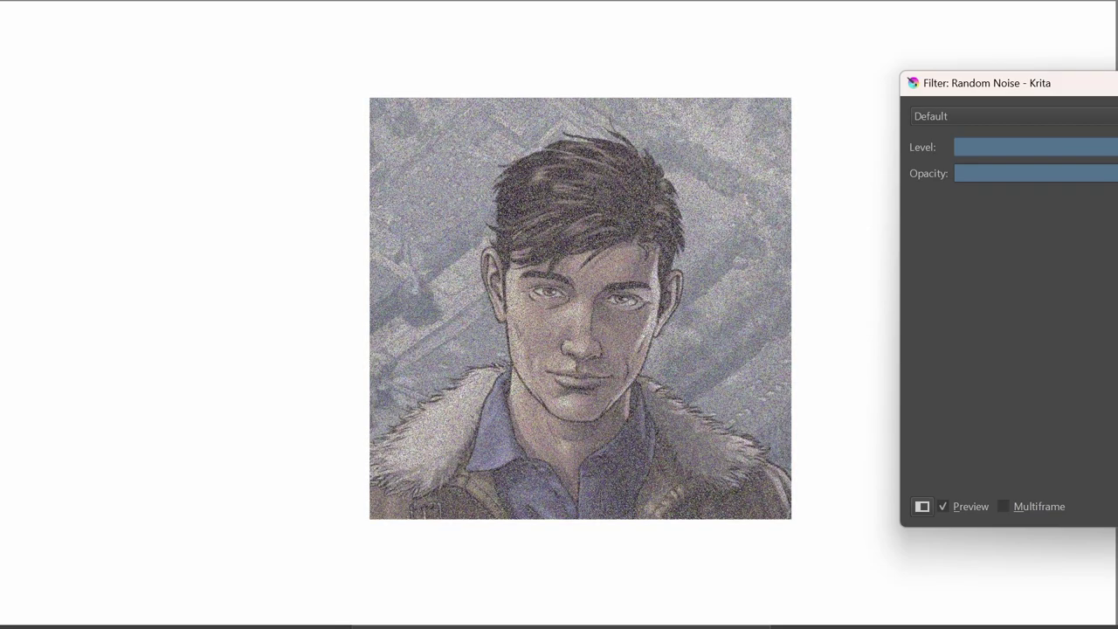
{"action": "mouse_move", "coordinate": [969, 153]}
{"action": "left_mouse_down"}
{"action": "mouse_move", "coordinate": [945, 165]}
{"action": "mouse_move", "coordinate": [985, 163]}
{"action": "left_mouse_up"}
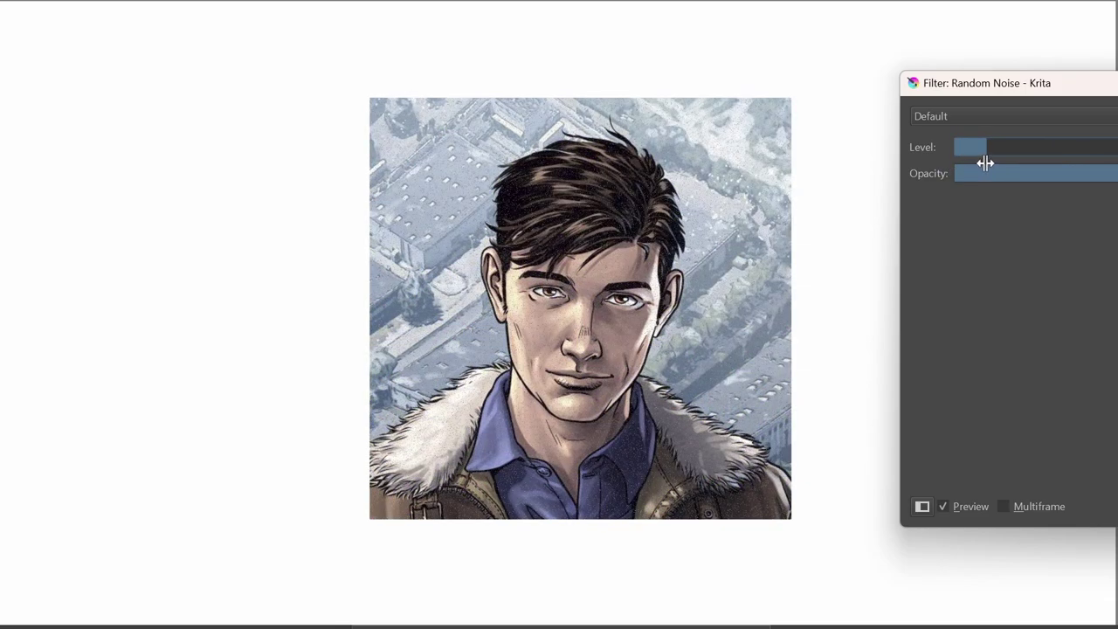
{"action": "left_click_drag", "start_coordinate": [985, 163], "coordinate": [1113, 160]}
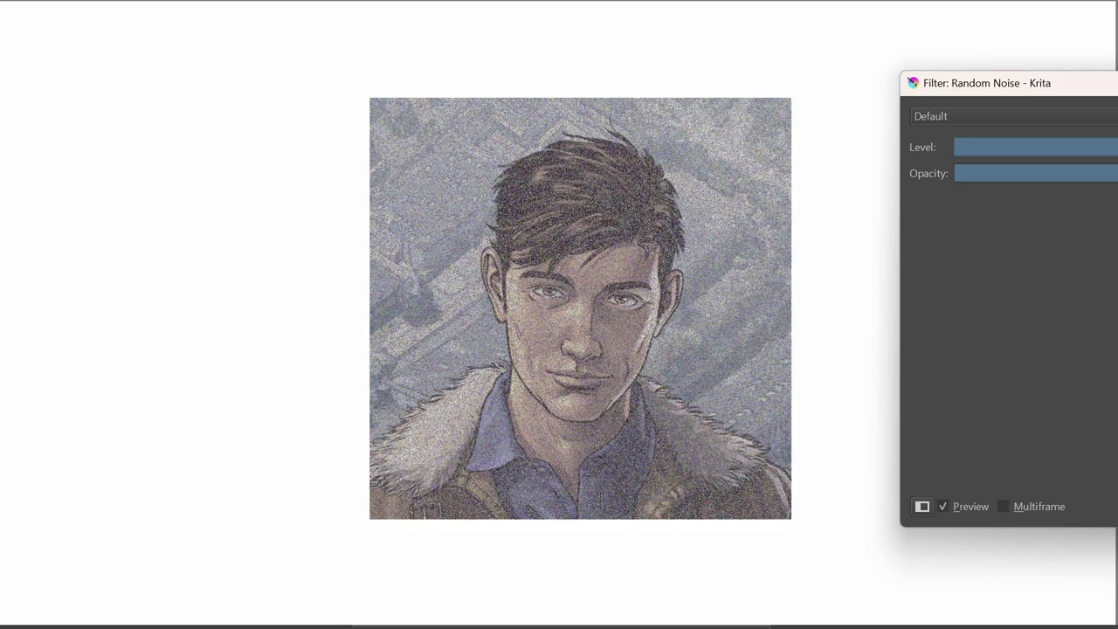
{"action": "key", "text": "Return"}
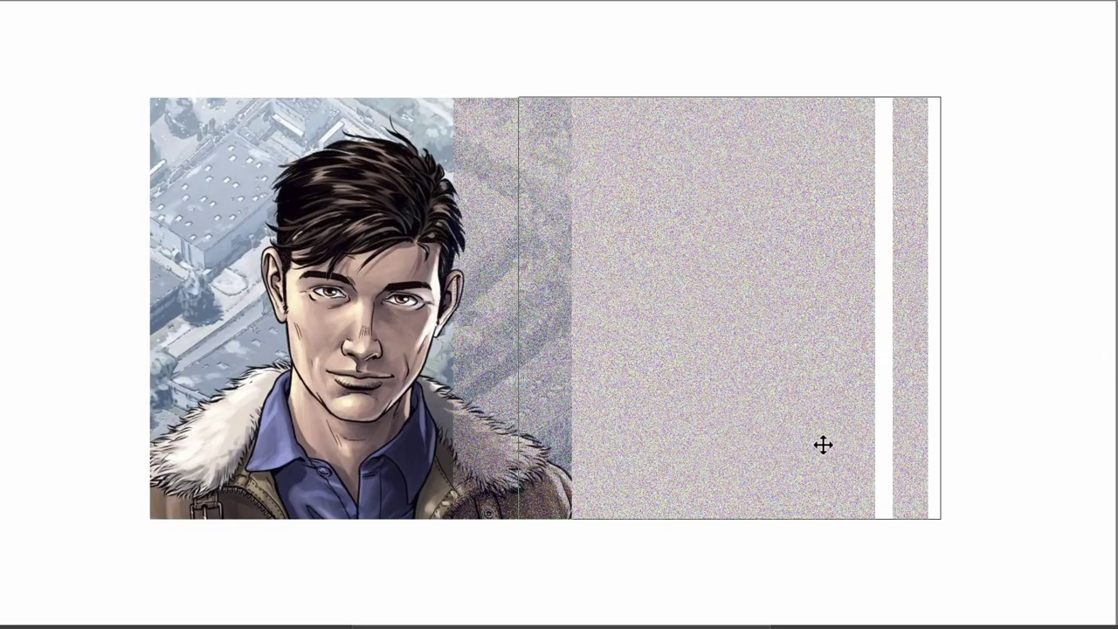
- Move the noise square over the portrait to blend them, and place it back beside the portrait with a gap
{"action": "left_click_drag", "start_coordinate": [870, 444], "coordinate": [360, 375]}
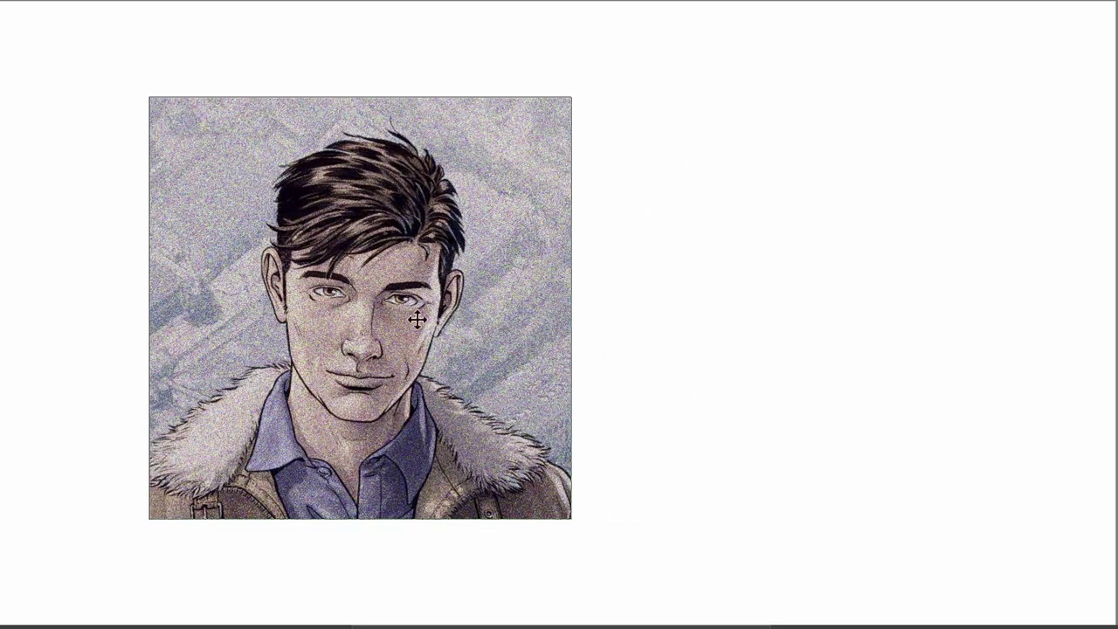
{"action": "left_click_drag", "start_coordinate": [340, 437], "coordinate": [803, 440]}
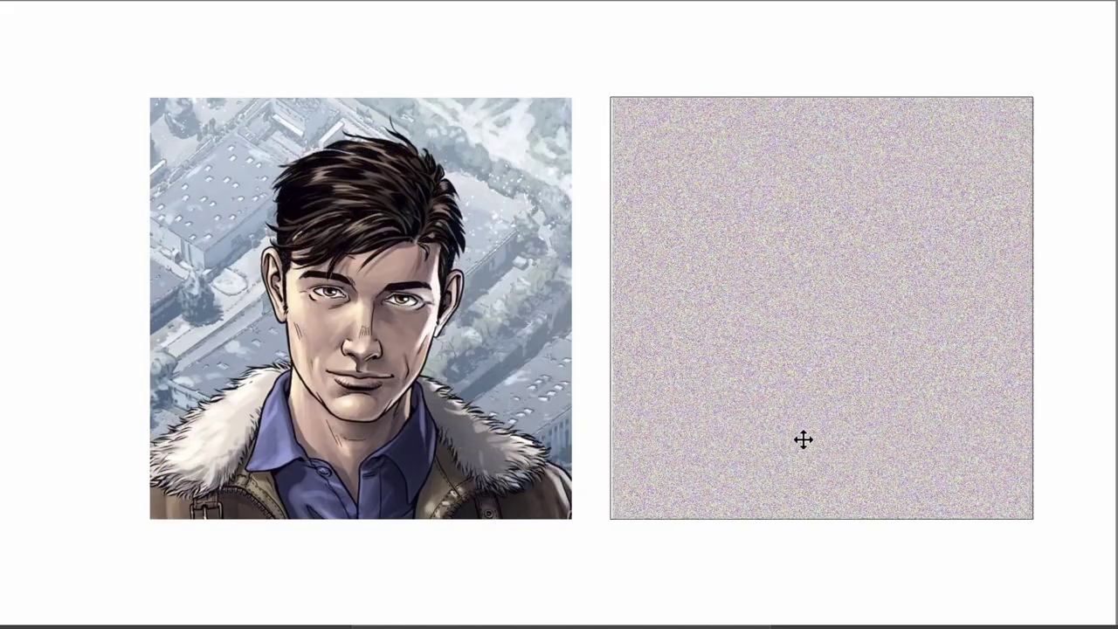